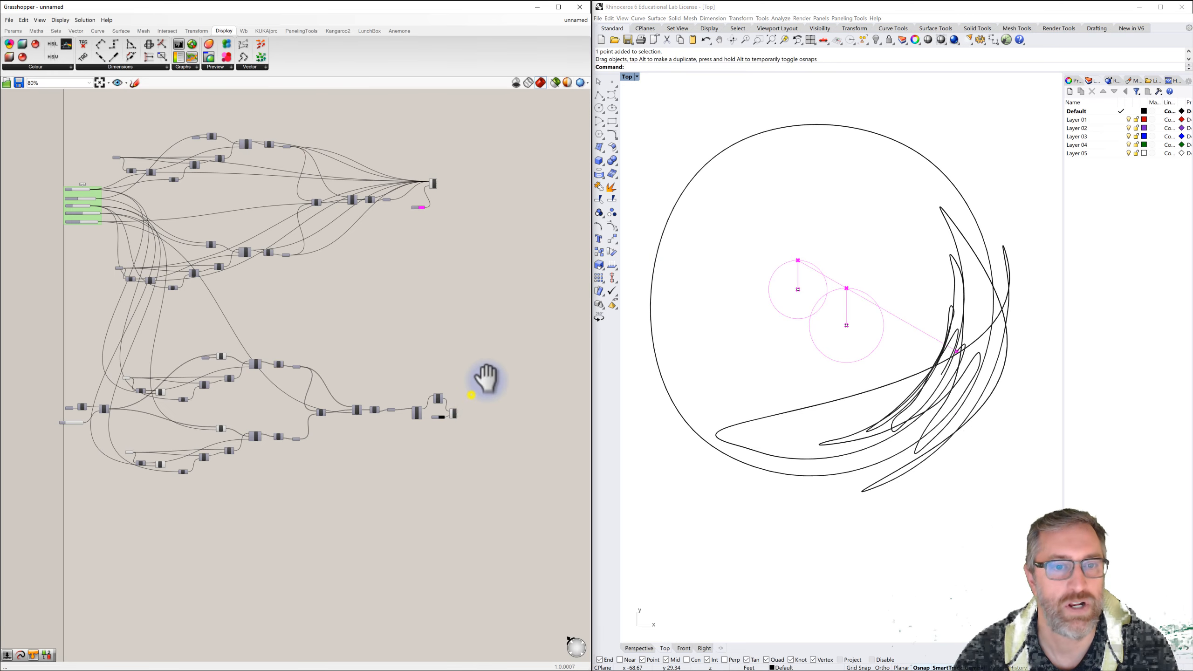
# Step: Turn off the display of the Custom Preview component so the black pipe along the interpolated curve is hidden
pyautogui.scroll(6, 466, 361)
pyautogui.moveTo(465, 361); pyautogui.dragTo(385, 306, button='right')
pyautogui.click(336, 317)
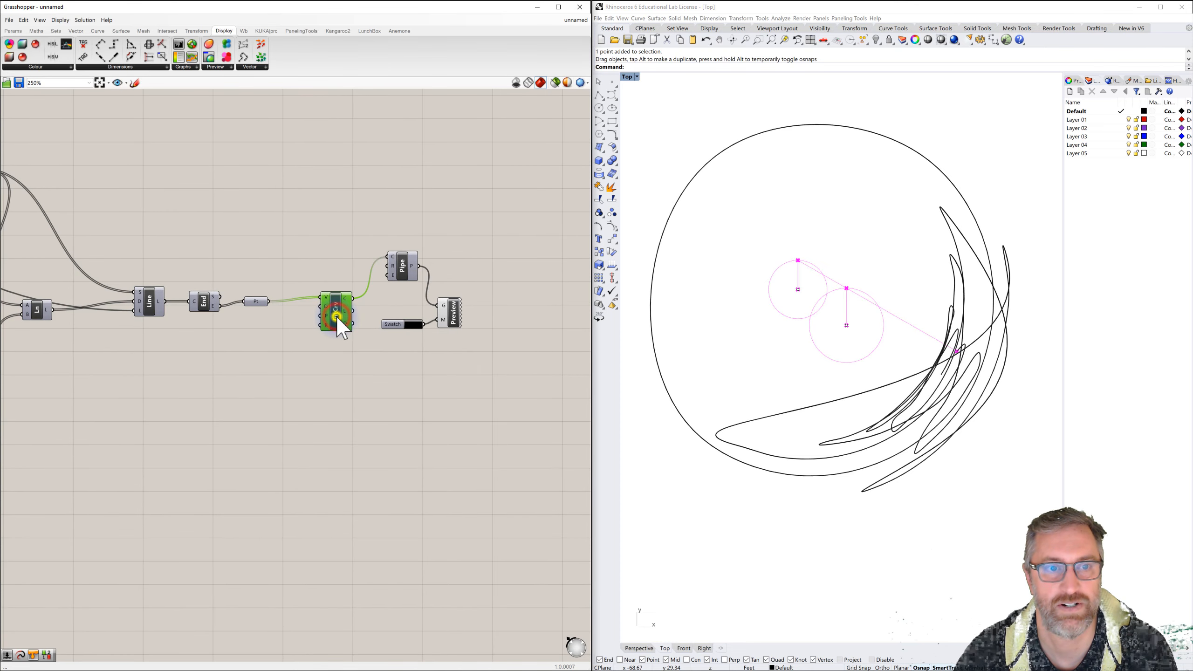
pyautogui.click(372, 367)
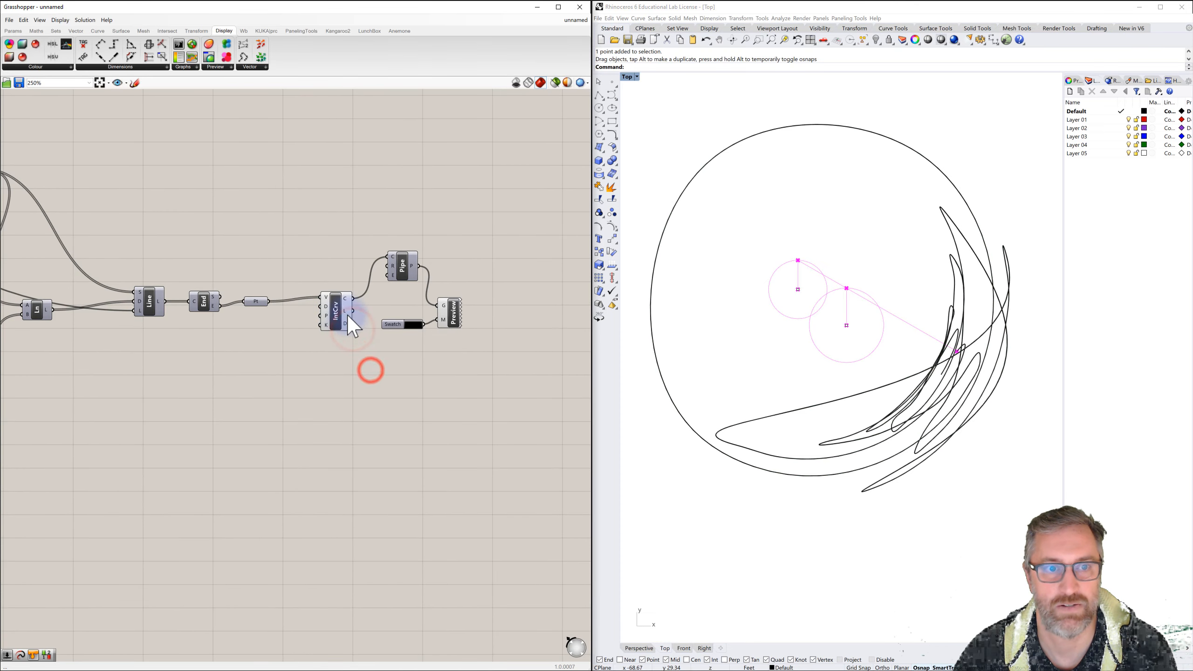
pyautogui.click(338, 305)
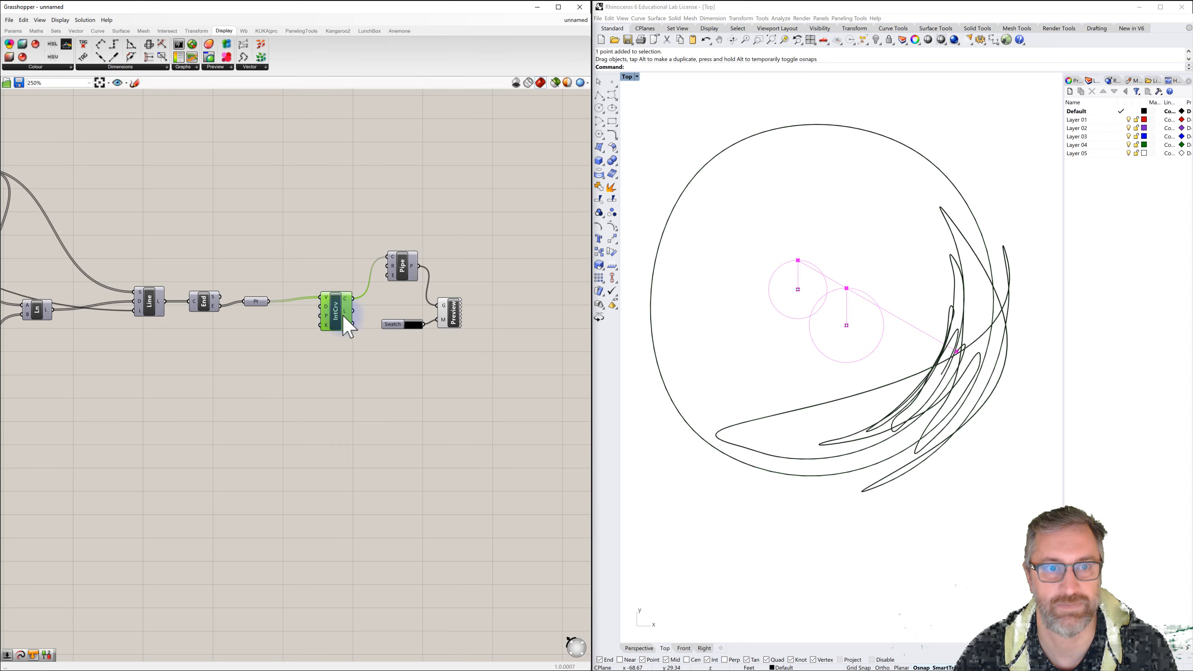
pyautogui.click(383, 360)
pyautogui.click(453, 312)
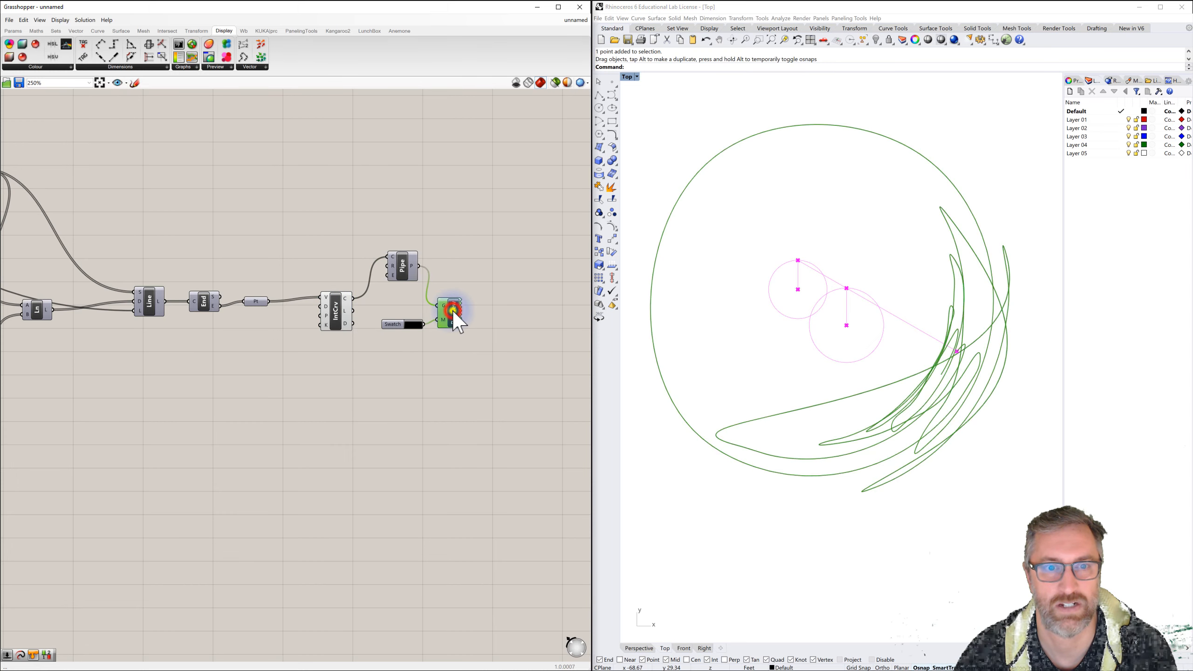
pyautogui.rightClick(453, 311)
pyautogui.click(475, 325)
pyautogui.click(469, 374)
pyautogui.click(387, 391)
pyautogui.click(334, 309)
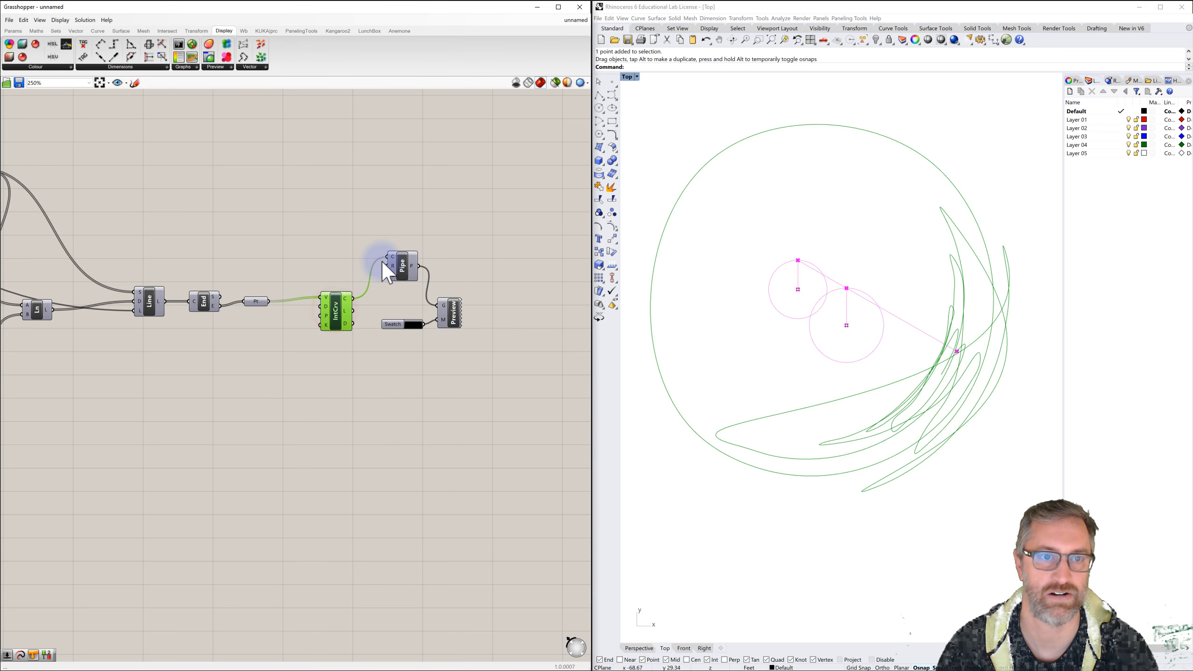
pyautogui.click(470, 262)
# Step: Add an empty text panel to the canvas below the interpolated curve component
pyautogui.moveTo(470, 263); pyautogui.dragTo(394, 224, button='right')
pyautogui.scroll(-1, 430, 225)
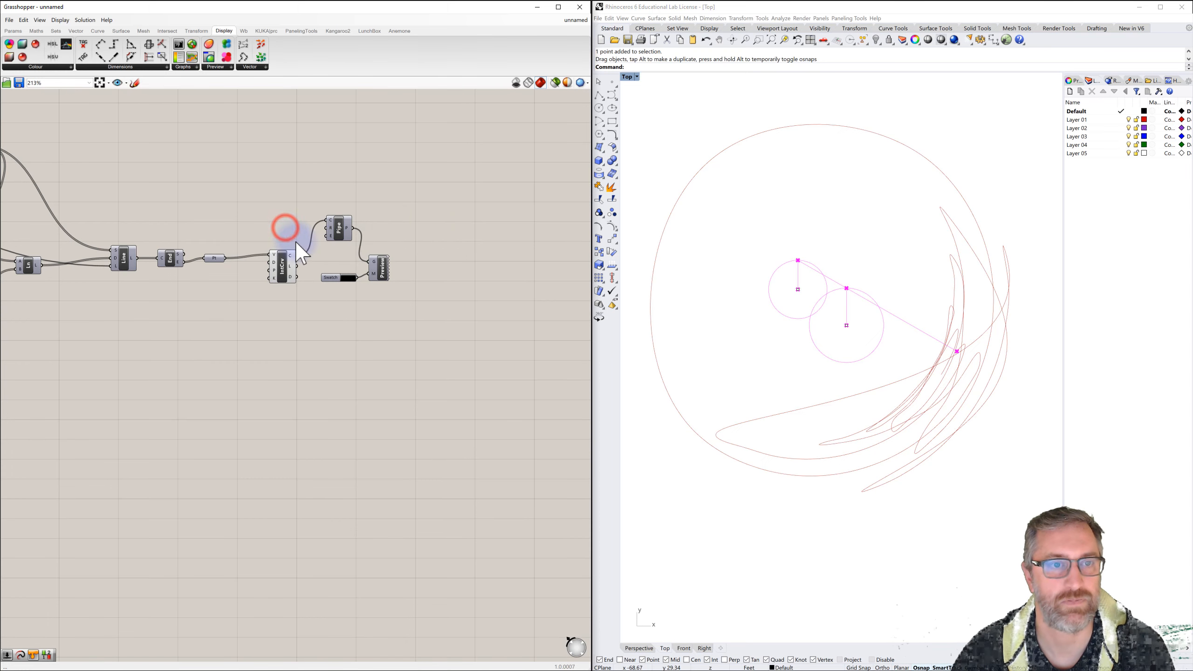
pyautogui.doubleClick(298, 364)
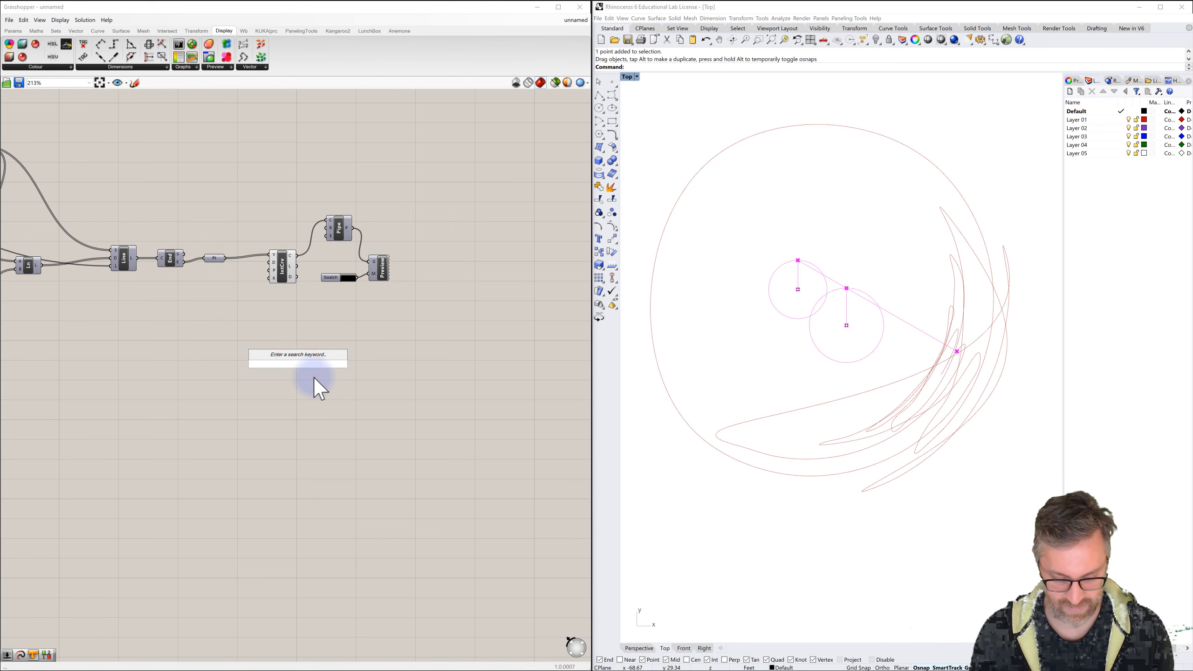
pyautogui.write('panel')
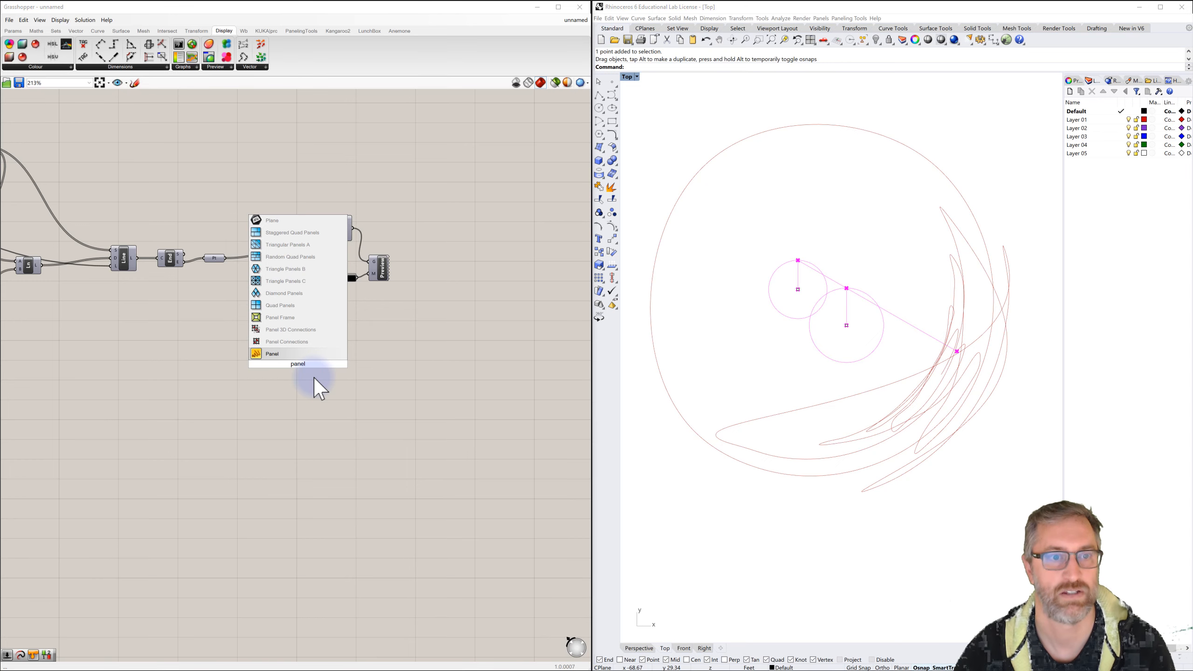
pyautogui.click(277, 354)
pyautogui.moveTo(295, 358); pyautogui.dragTo(284, 329)
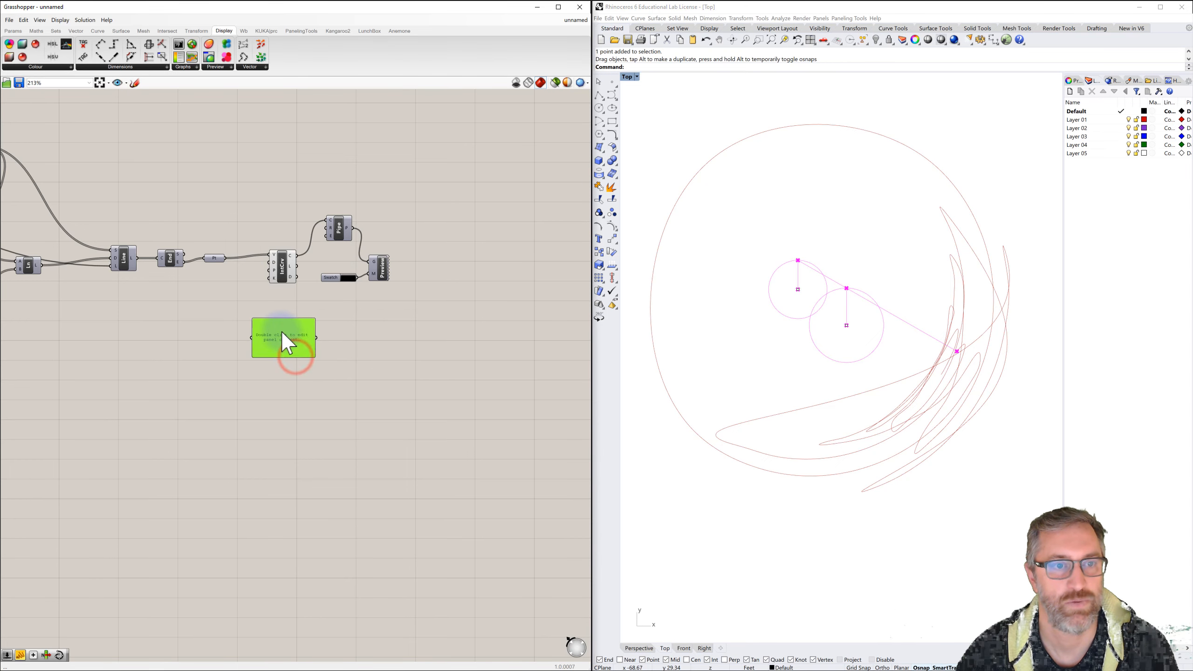
# Step: Feed the point parameter's output into the panel and enlarge the panel enough to read the coordinate list
pyautogui.click(218, 257)
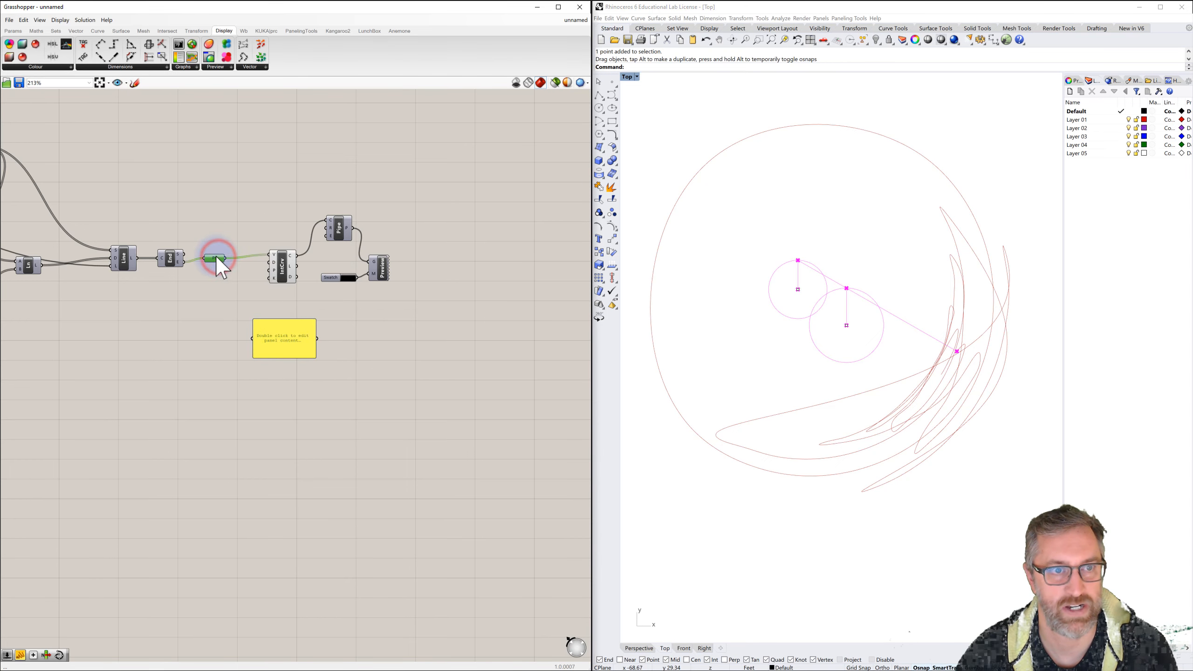
pyautogui.moveTo(220, 267)
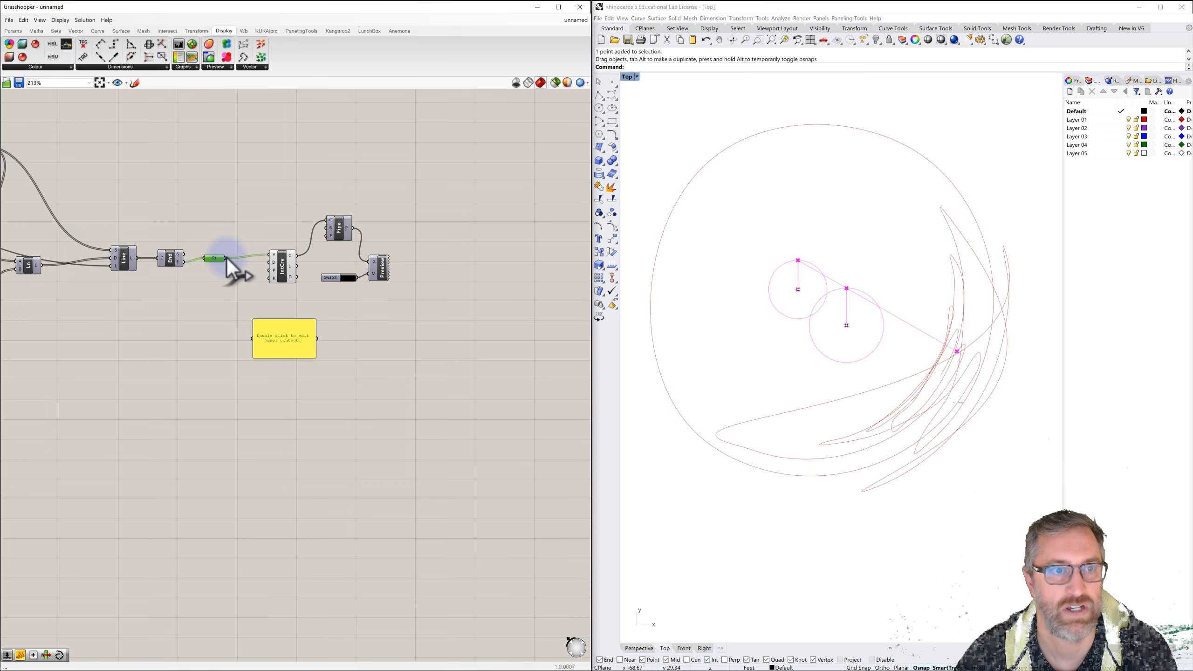
pyautogui.moveTo(226, 258); pyautogui.dragTo(314, 501)
pyautogui.click(315, 481)
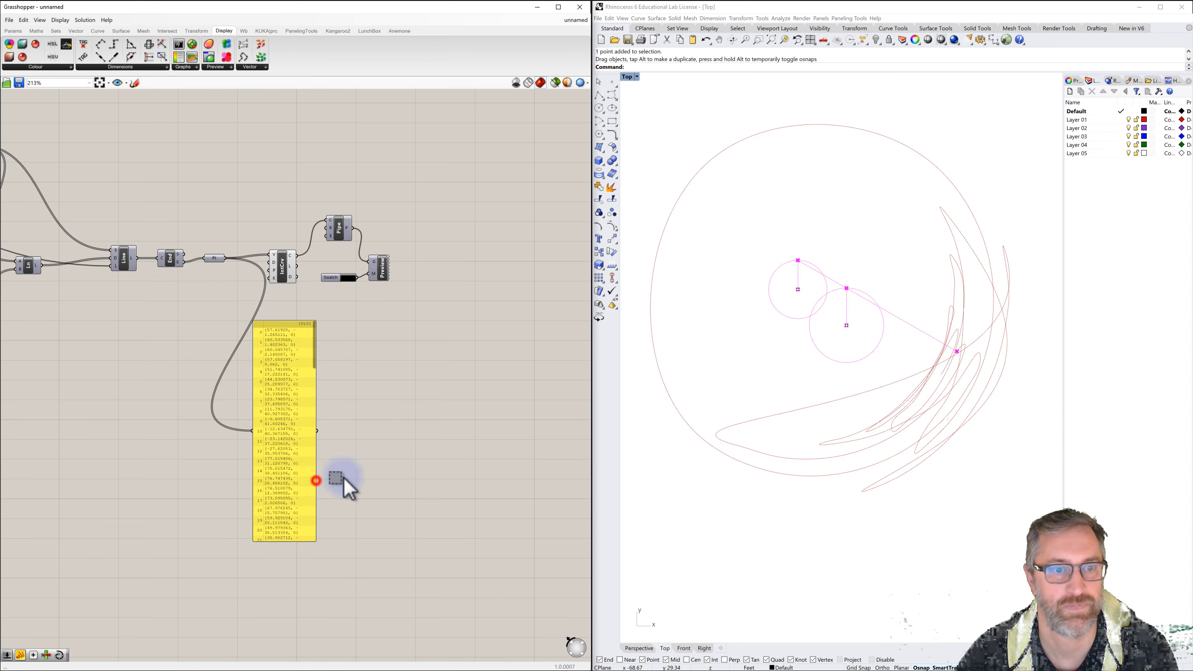
pyautogui.moveTo(316, 493); pyautogui.dragTo(446, 494)
pyautogui.moveTo(364, 320); pyautogui.dragTo(389, 107)
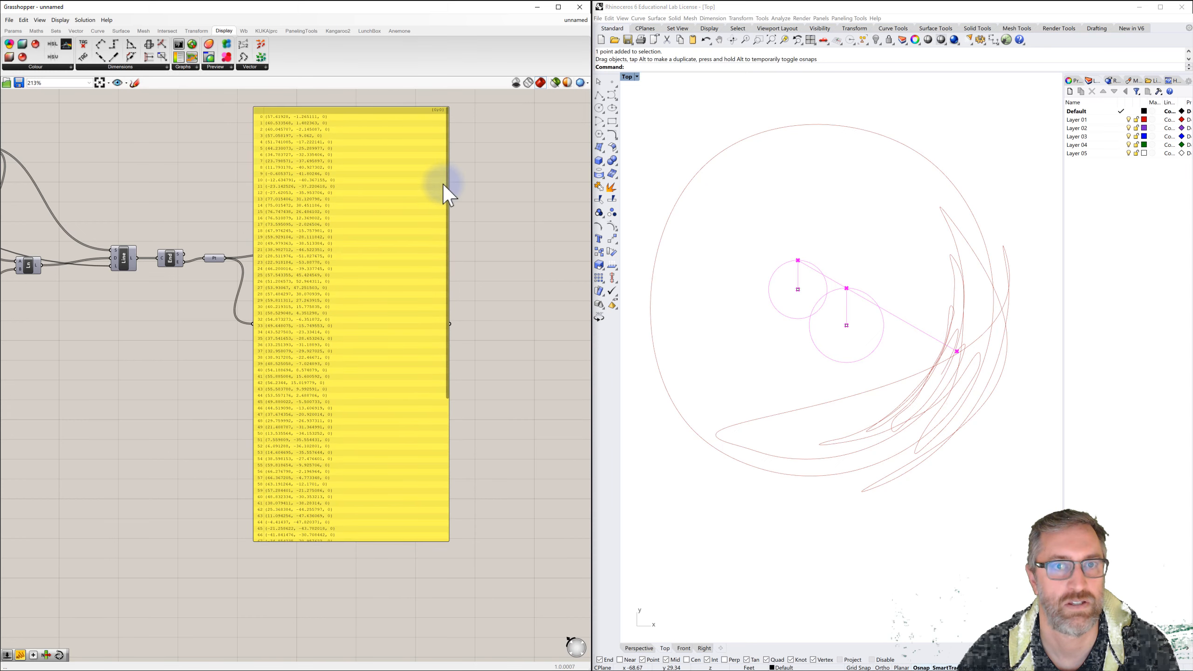
# Step: Move the coordinate panel aside so the interpolated curve, pipe and preview components are uncovered
pyautogui.moveTo(445, 192); pyautogui.dragTo(457, 158)
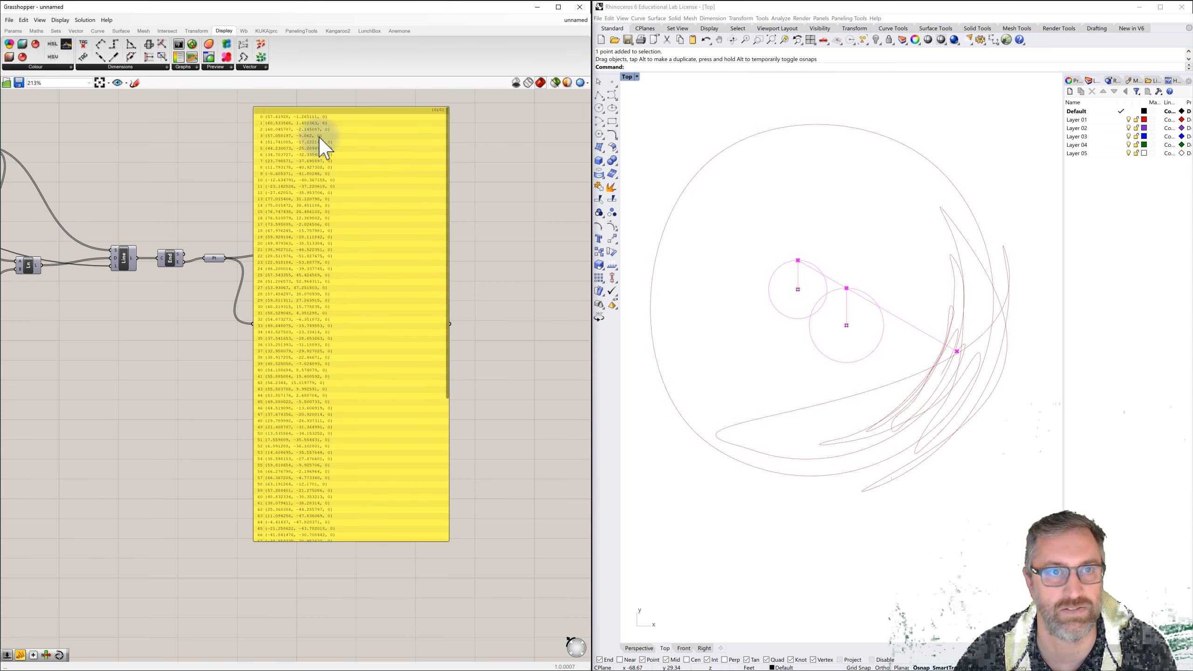
pyautogui.moveTo(317, 110); pyautogui.dragTo(455, 135)
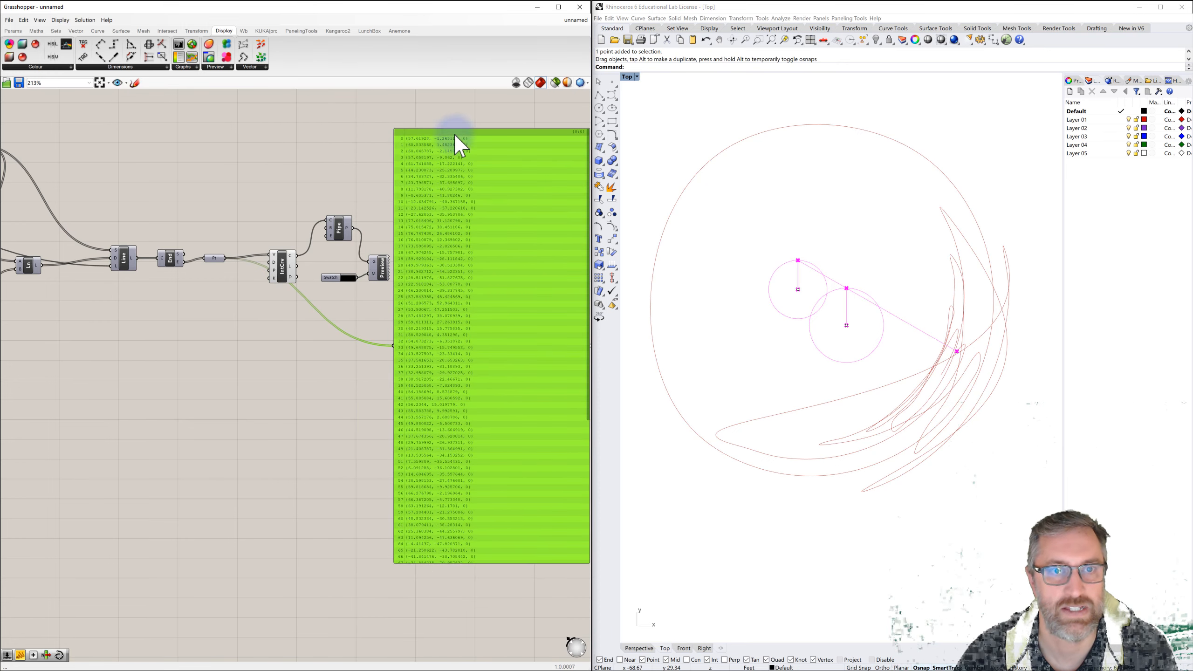
pyautogui.moveTo(326, 199); pyautogui.dragTo(234, 178, button='right')
pyautogui.click(191, 235)
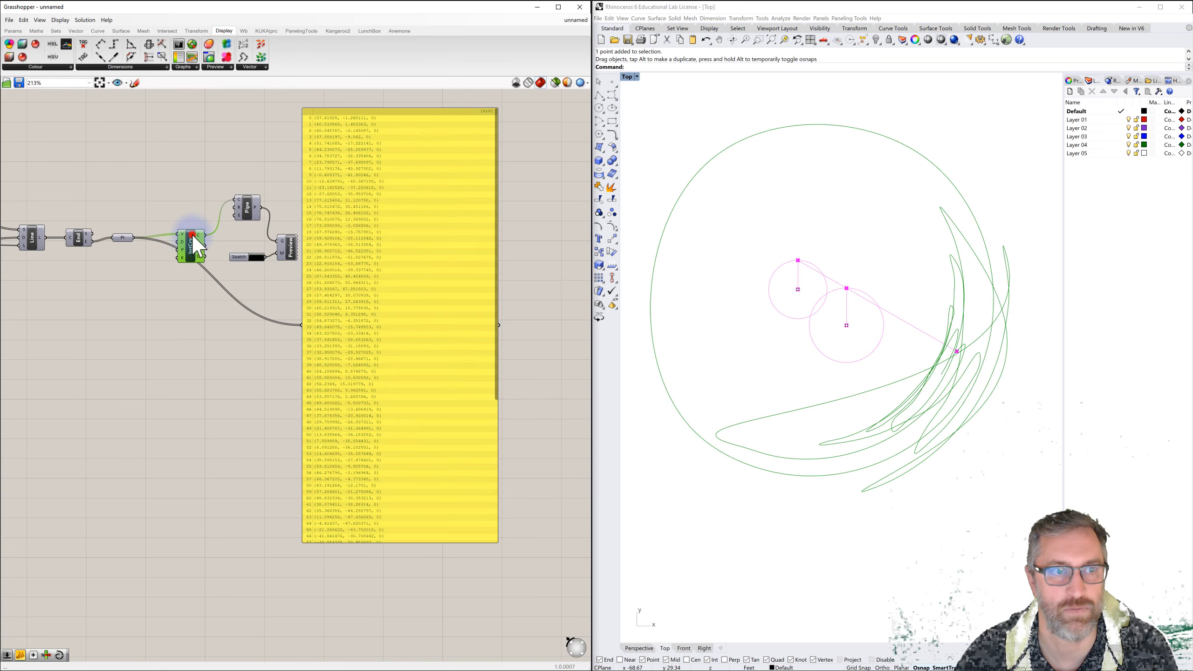
pyautogui.click(209, 191)
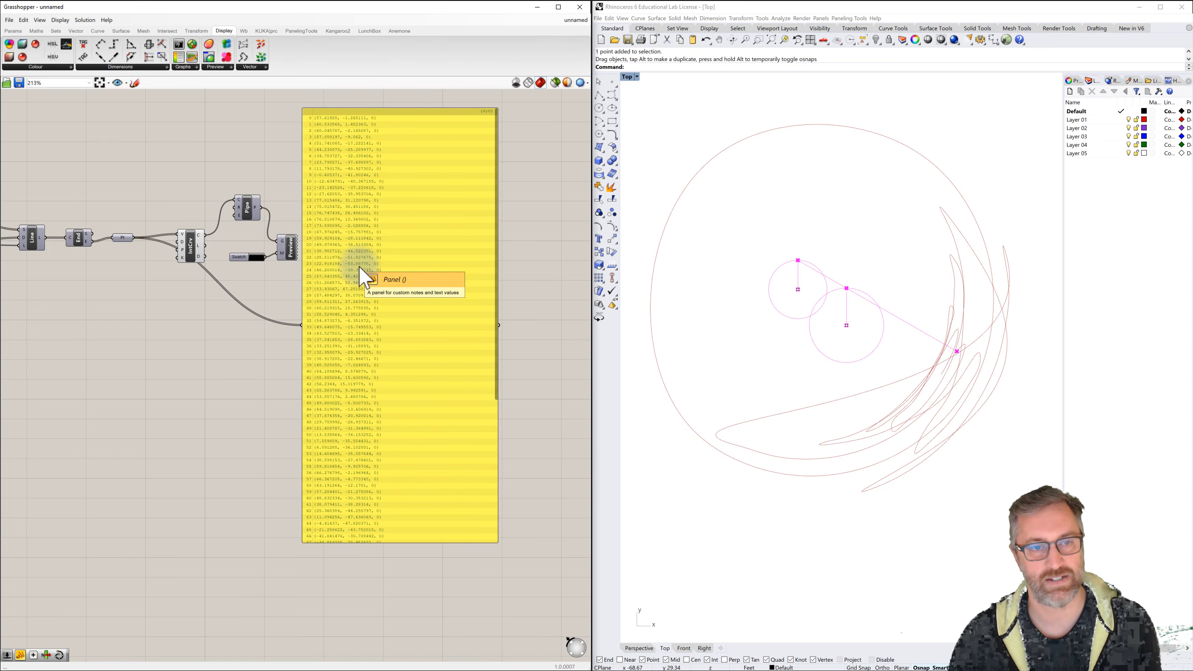
pyautogui.moveTo(220, 198); pyautogui.dragTo(234, 200)
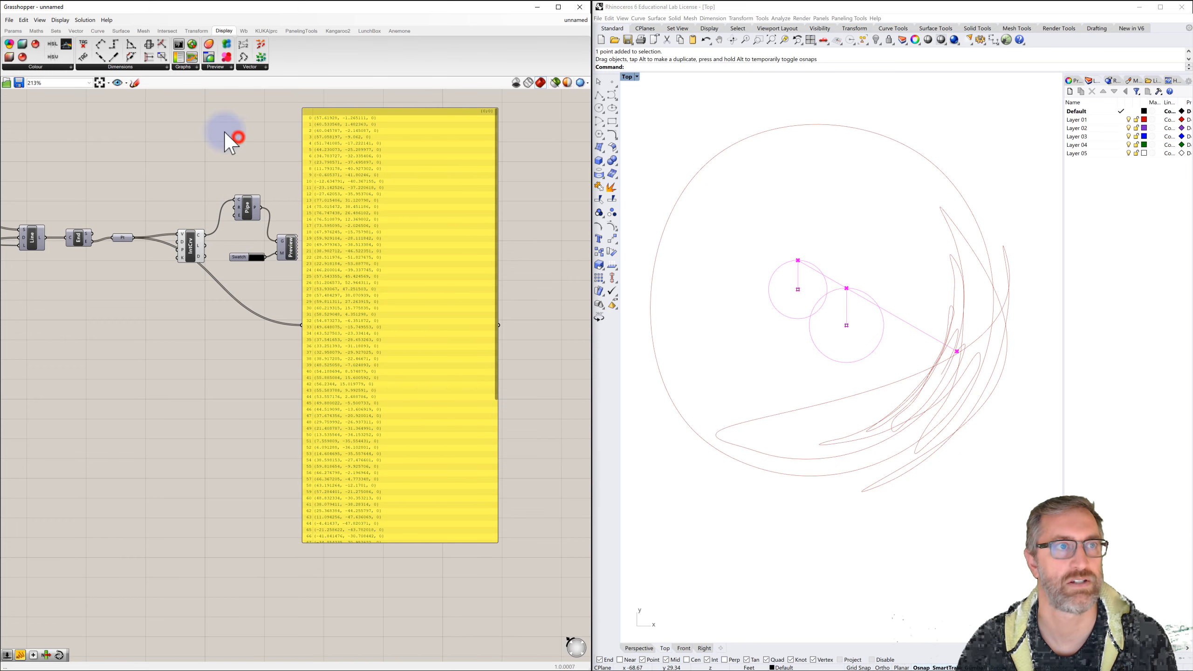
# Step: Place a Split List component below the interpolated curve and connect the point parameter to its list input
pyautogui.click(55, 31)
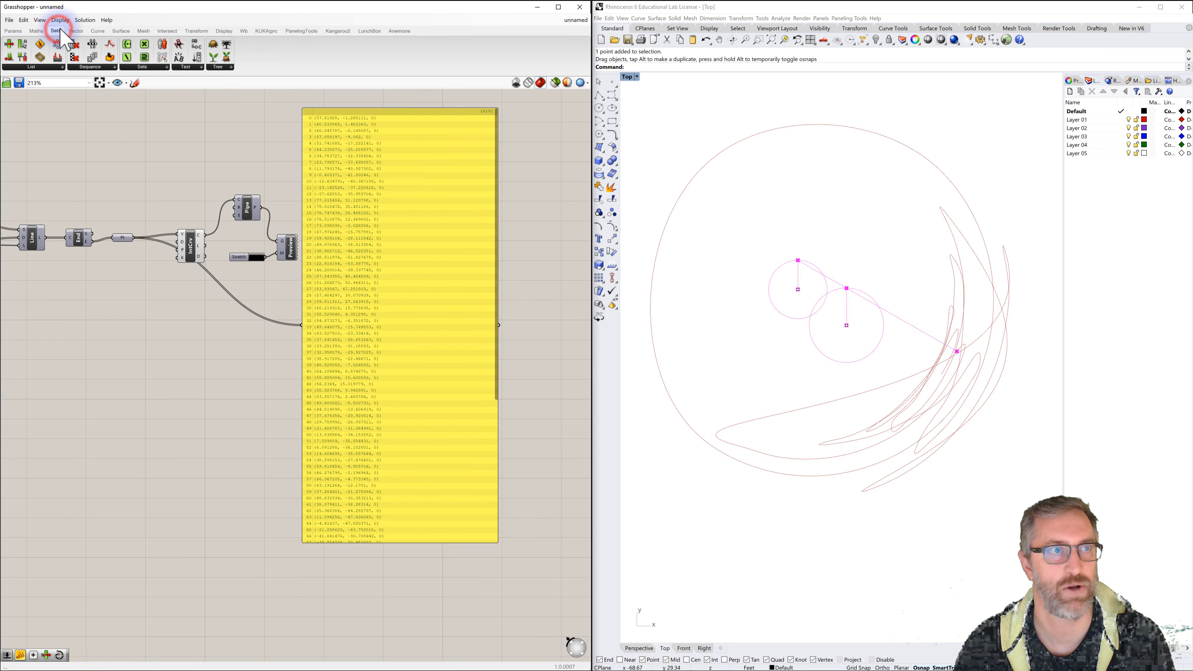
pyautogui.click(47, 67)
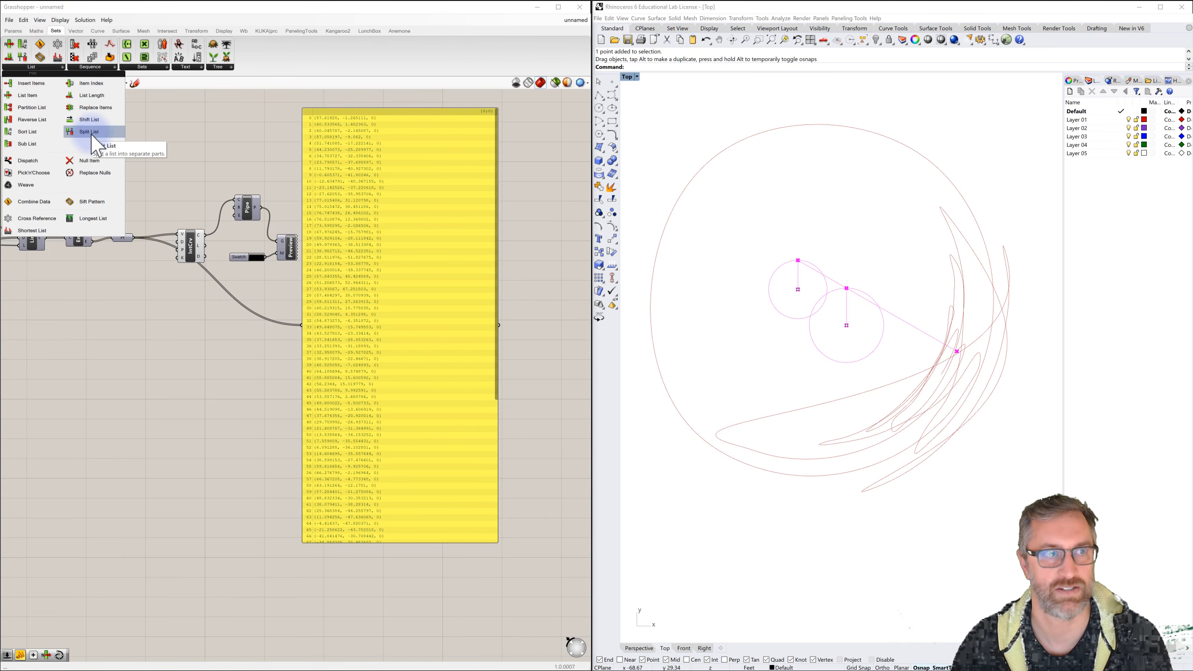
pyautogui.moveTo(88, 134); pyautogui.dragTo(203, 386)
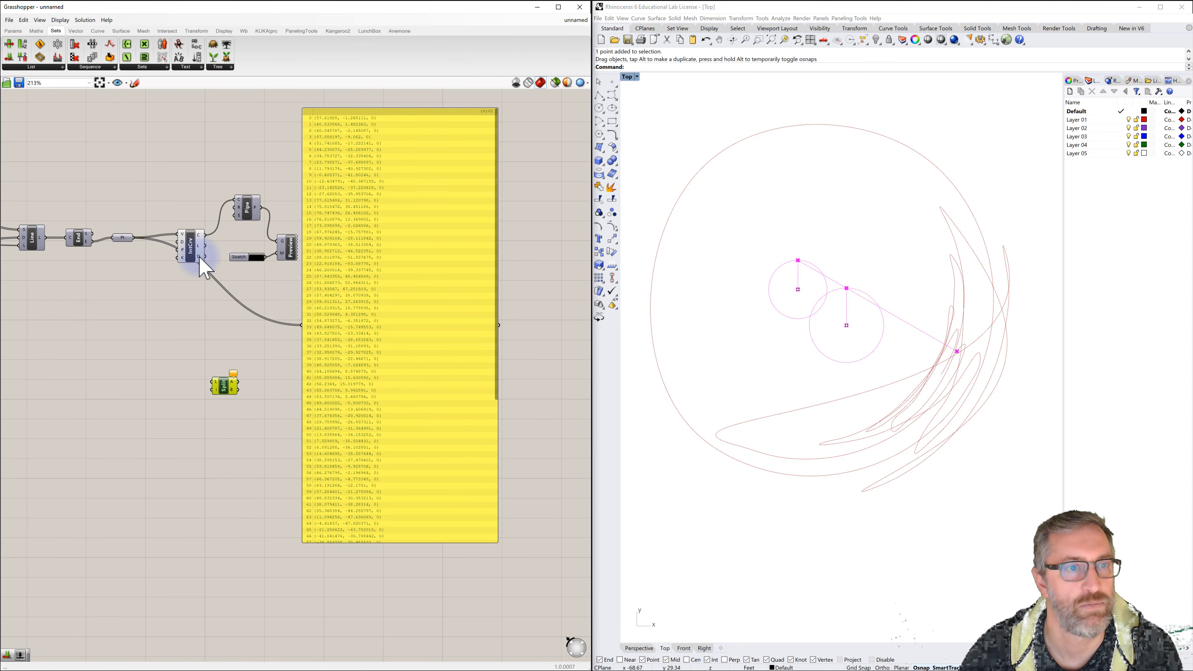
pyautogui.moveTo(135, 238); pyautogui.dragTo(213, 383)
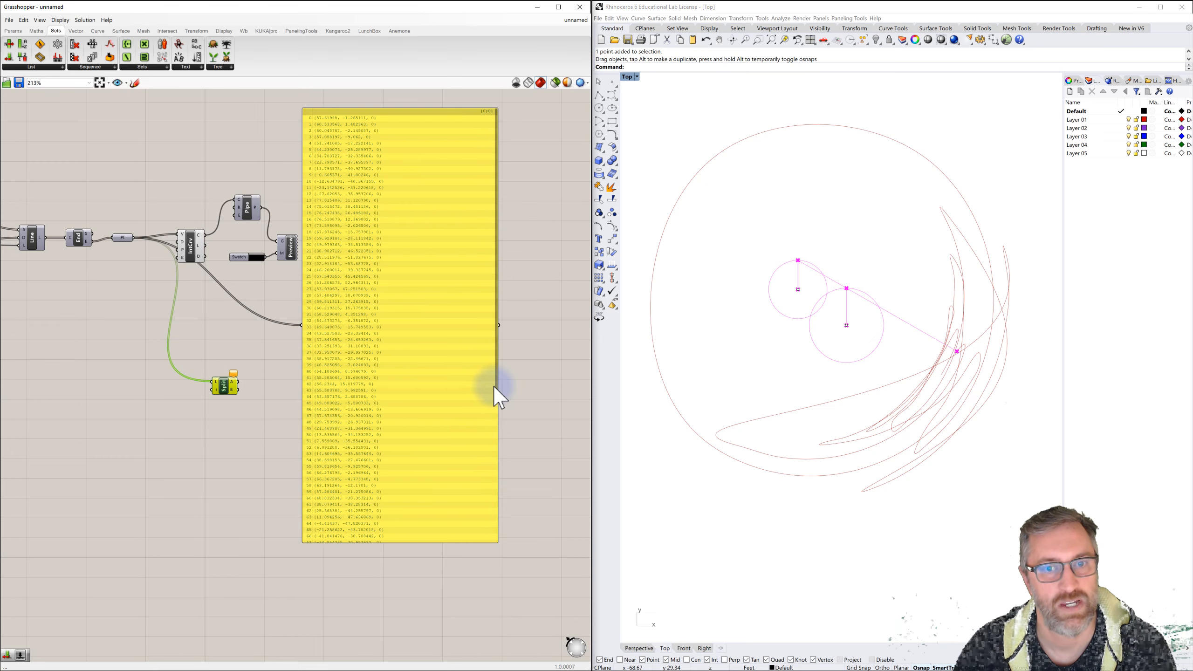
# Step: Create an integer slider ranging from 10 to 100 and connect it to the Split List index input
pyautogui.moveTo(495, 389); pyautogui.dragTo(484, 458)
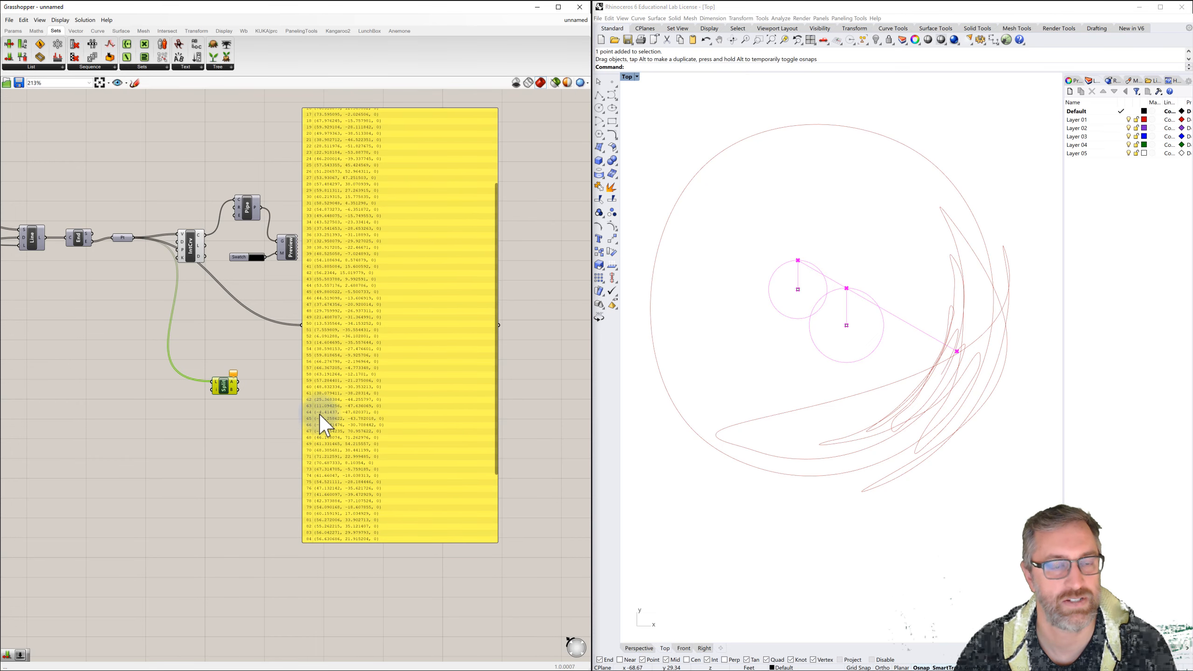
pyautogui.click(120, 417)
pyautogui.doubleClick(156, 426)
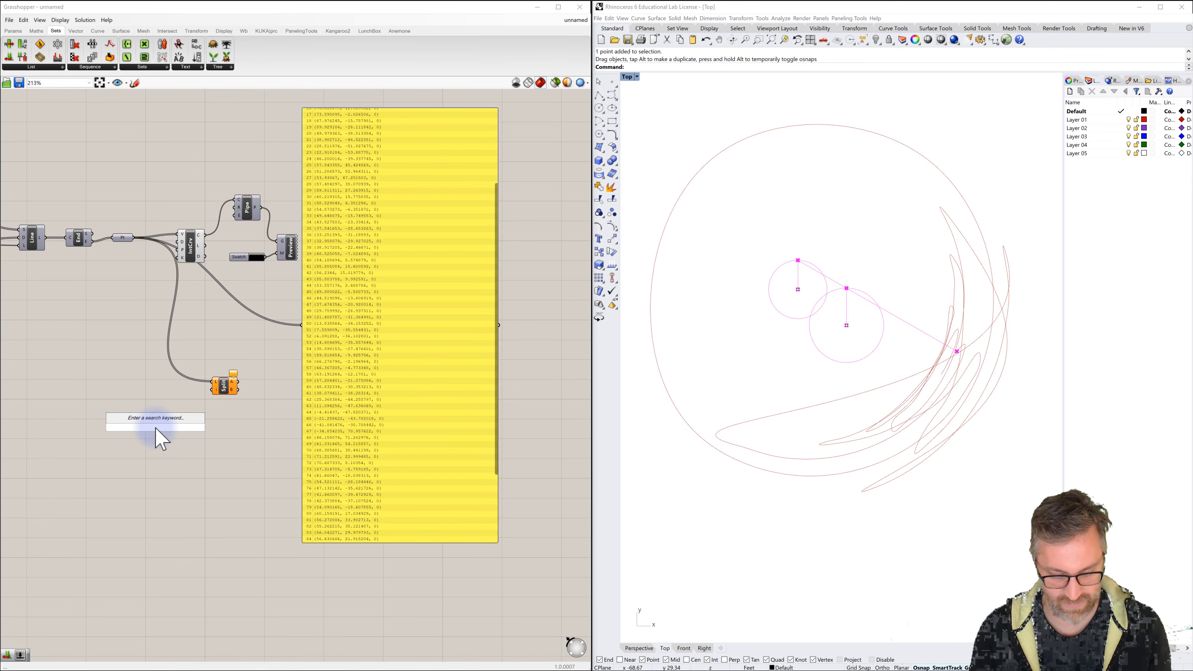
pyautogui.write('10')
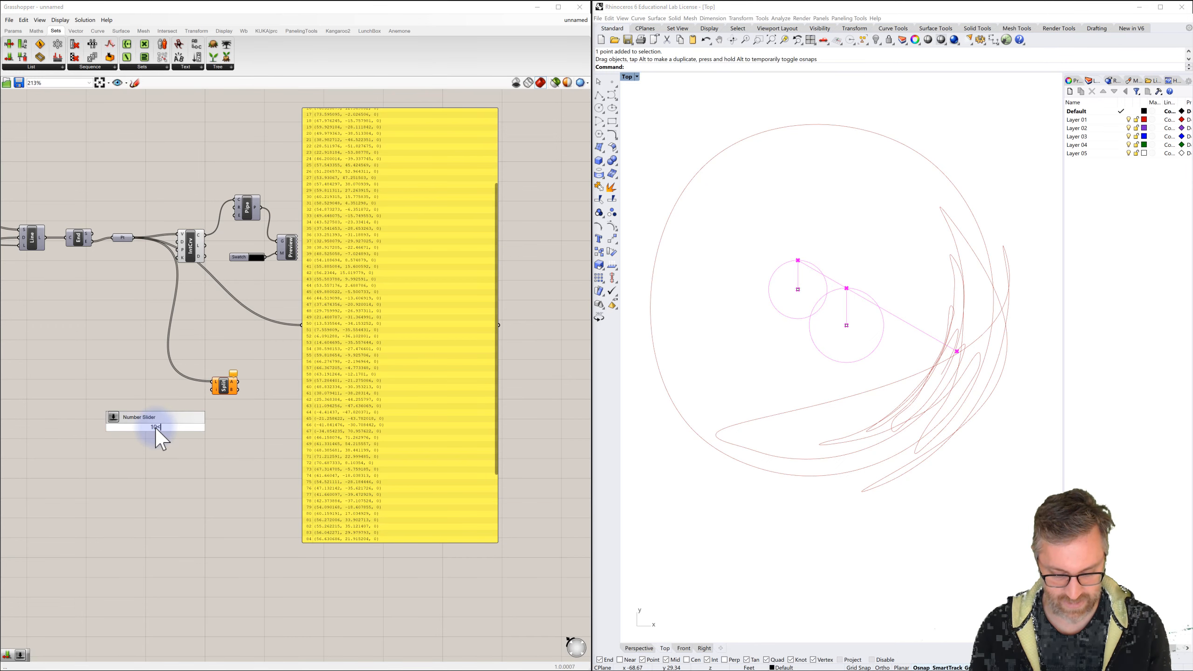
pyautogui.write('<100')
pyautogui.press('Return')
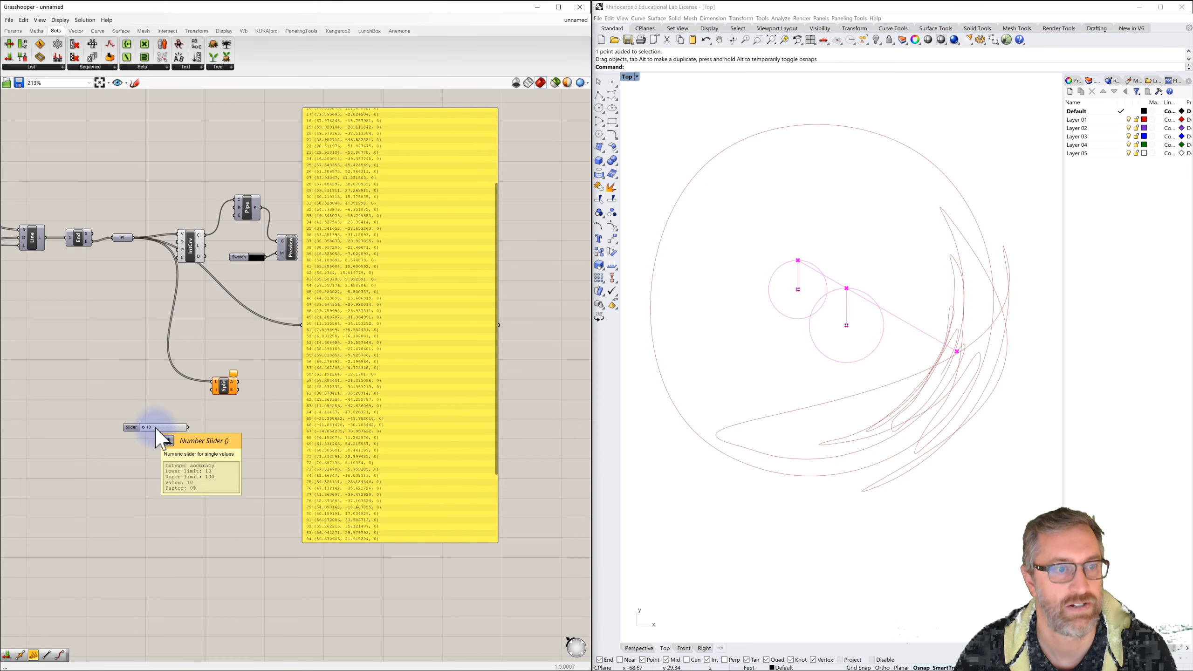
pyautogui.moveTo(131, 426); pyautogui.dragTo(208, 391)
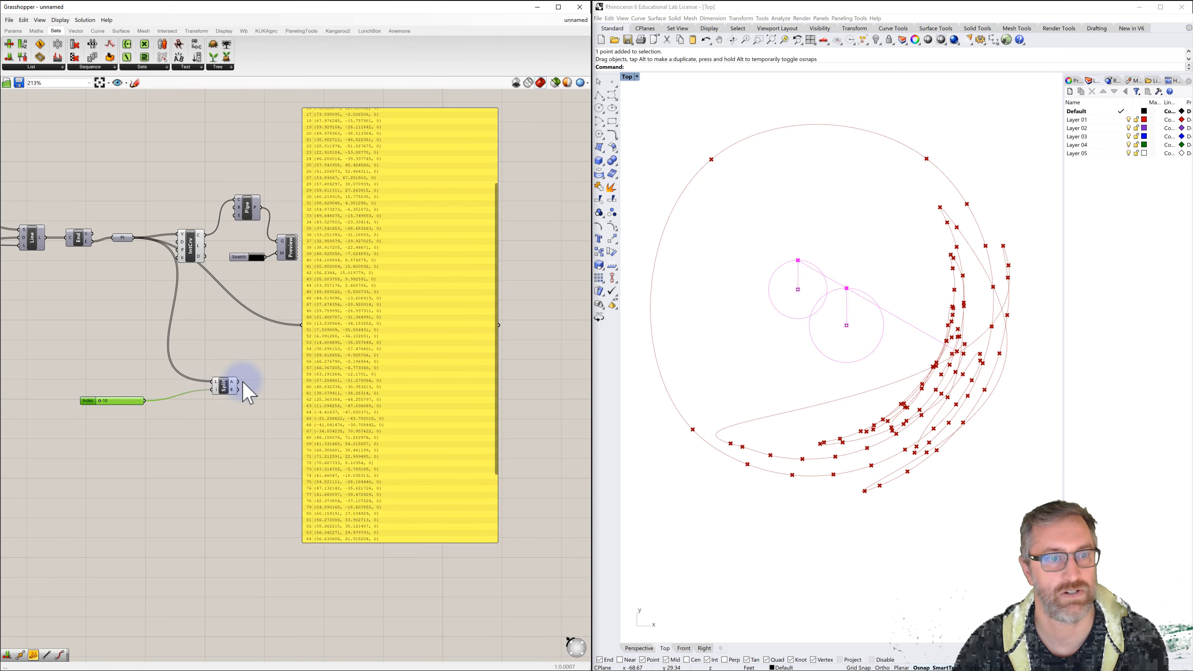
# Step: Wire Split List output A to the existing panel, narrow it, and connect a duplicate panel beside it to output B
pyautogui.moveTo(239, 382); pyautogui.dragTo(301, 326)
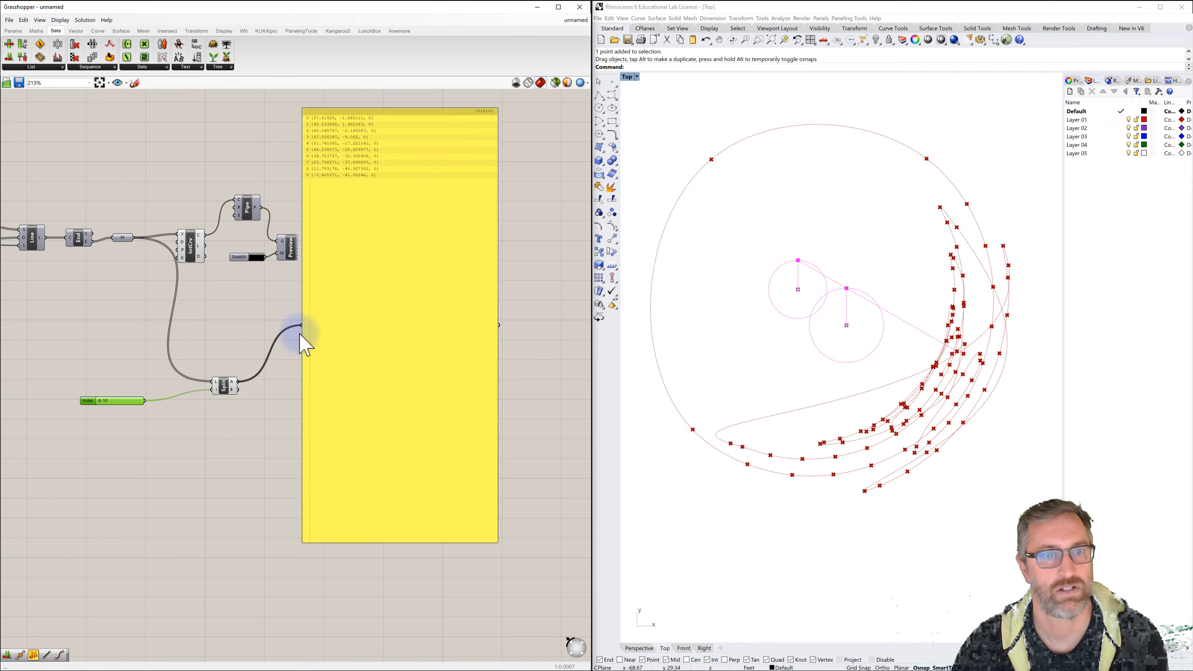
pyautogui.moveTo(497, 246); pyautogui.dragTo(401, 254)
pyautogui.click(447, 214)
pyautogui.moveTo(369, 117); pyautogui.dragTo(480, 131)
pyautogui.moveTo(238, 389); pyautogui.dragTo(411, 341)
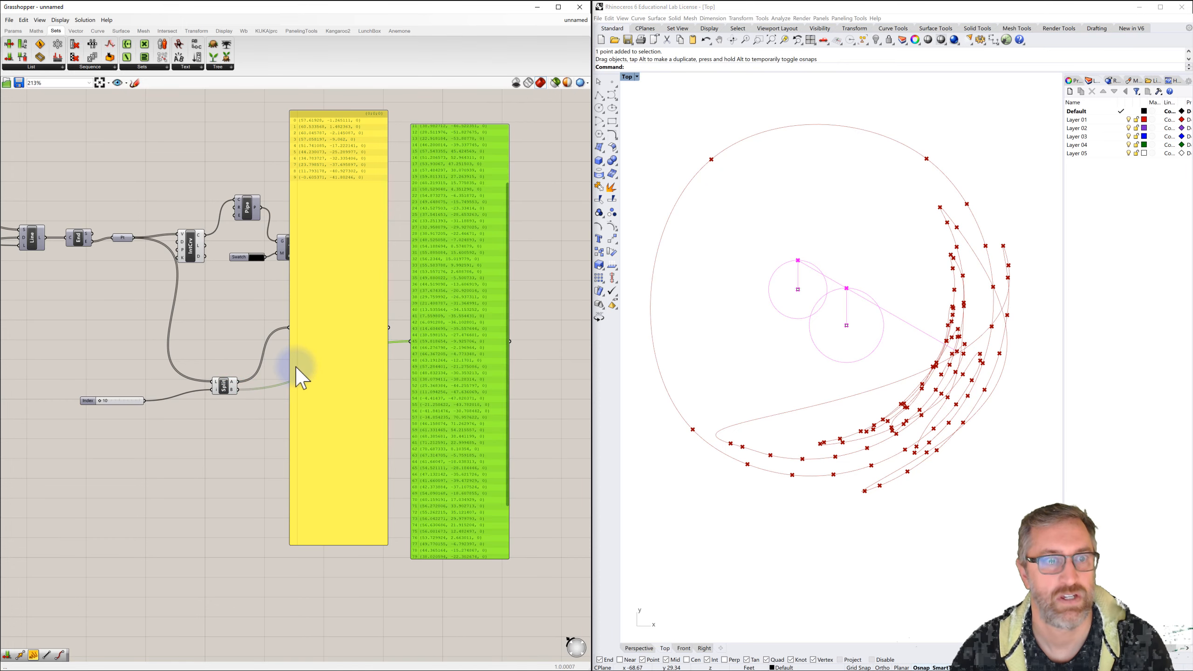
pyautogui.click(228, 329)
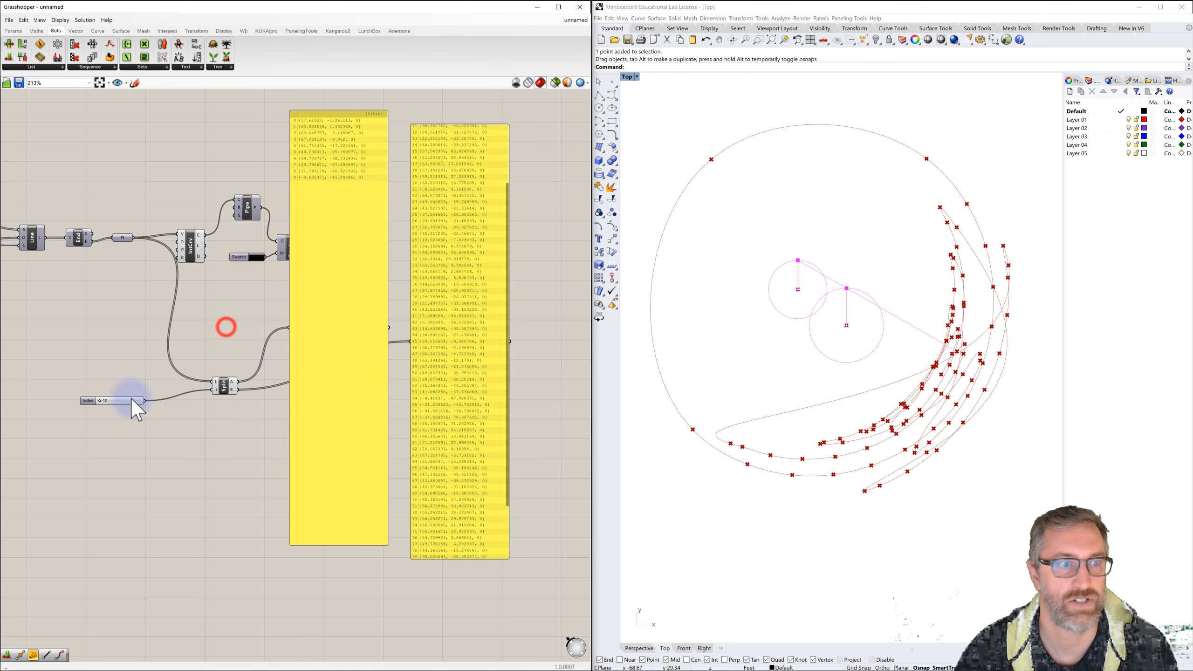
# Step: Set the index slider's lower limit to 0, reduce its value to 0, and show the second panel's list from its start
pyautogui.click(99, 400)
pyautogui.moveTo(99, 402); pyautogui.dragTo(93, 402)
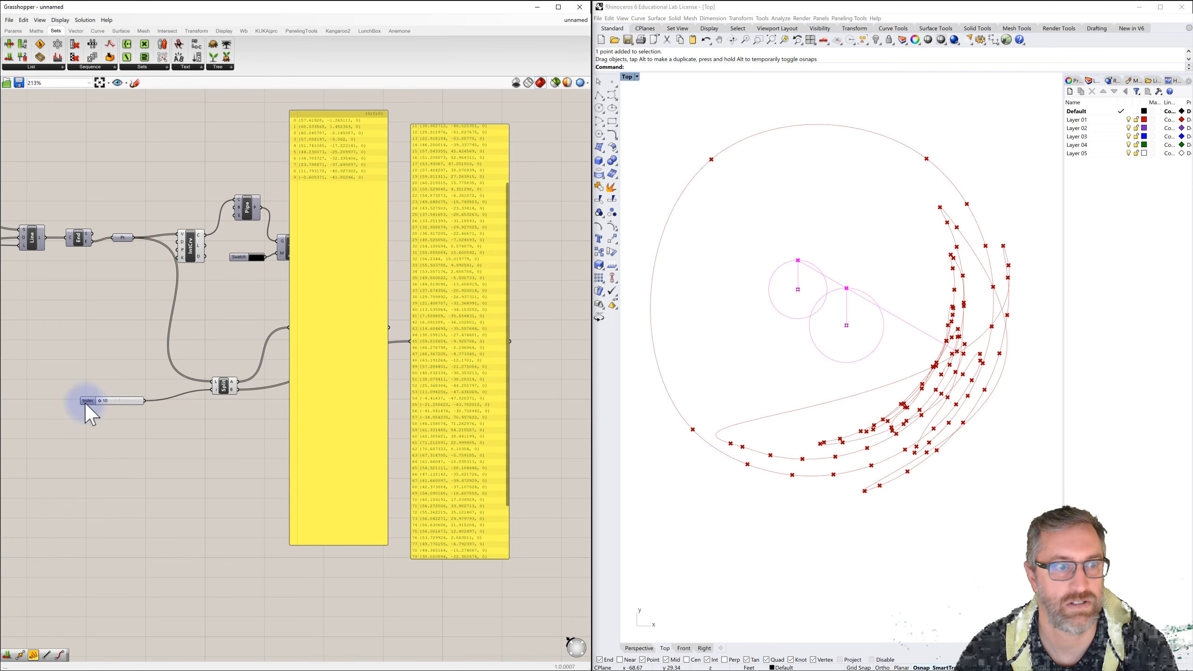
pyautogui.doubleClick(86, 401)
pyautogui.moveTo(127, 414); pyautogui.dragTo(140, 424)
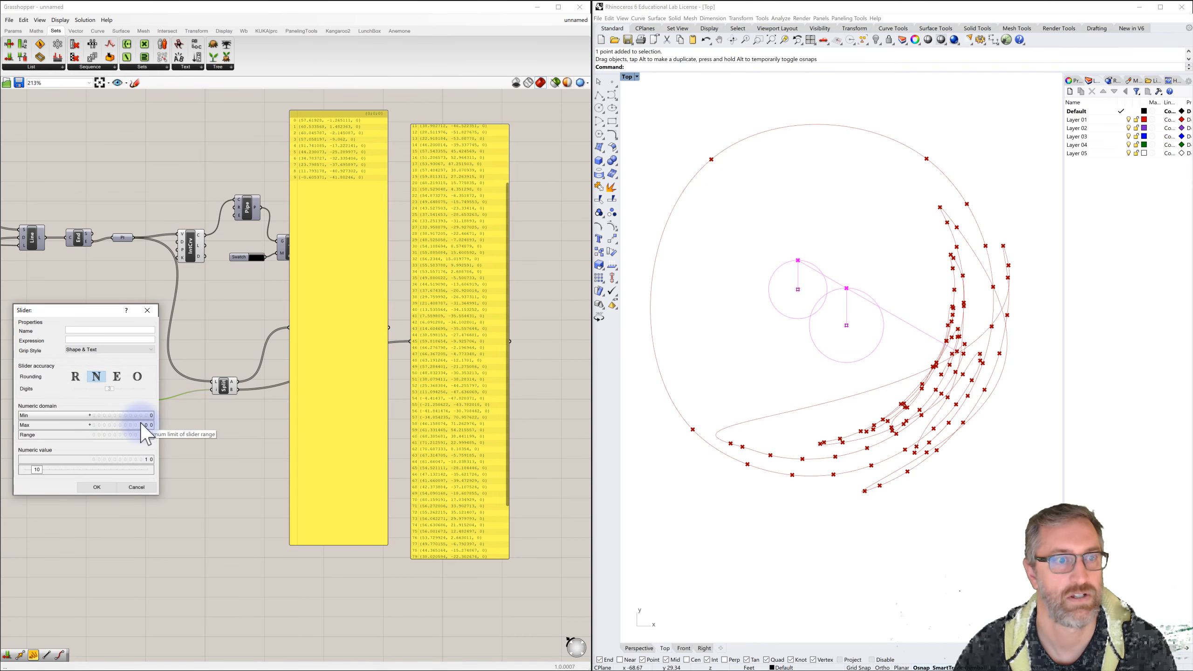
pyautogui.click(100, 487)
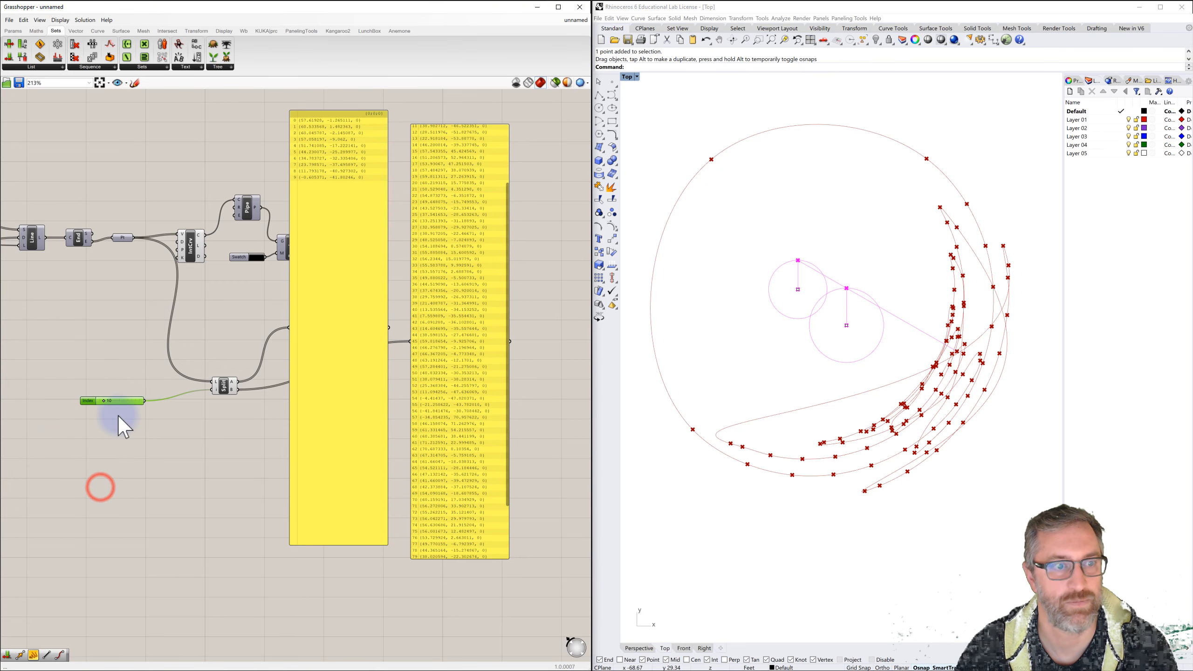
pyautogui.moveTo(103, 400); pyautogui.dragTo(97, 405)
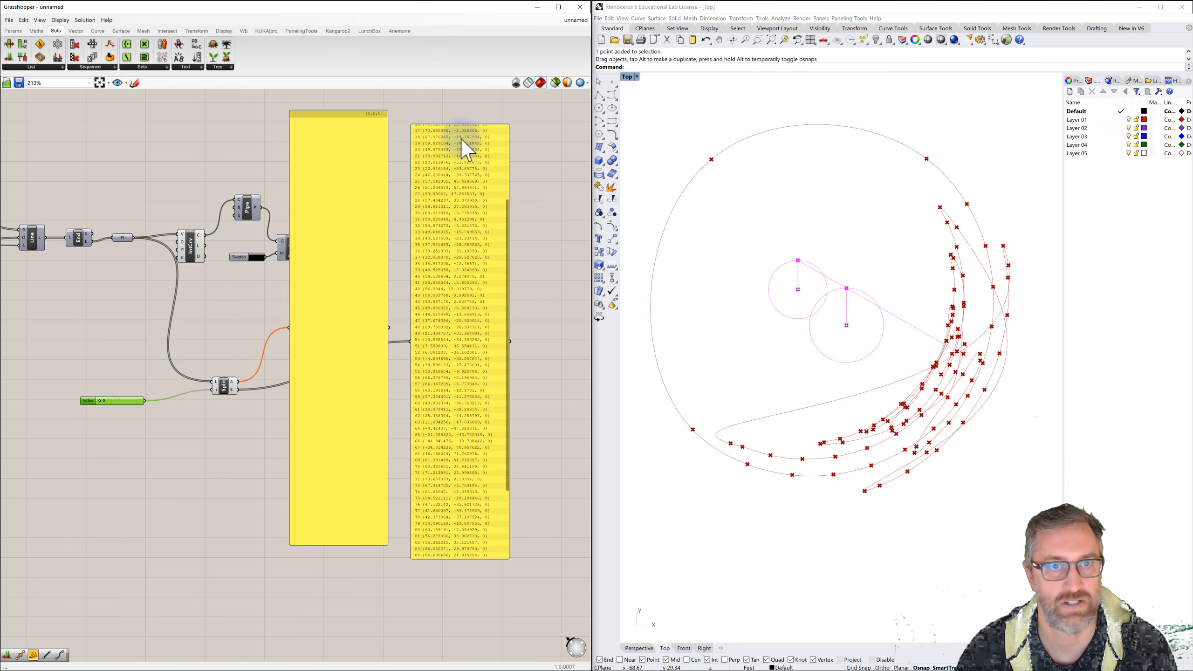
pyautogui.moveTo(507, 215); pyautogui.dragTo(519, 125)
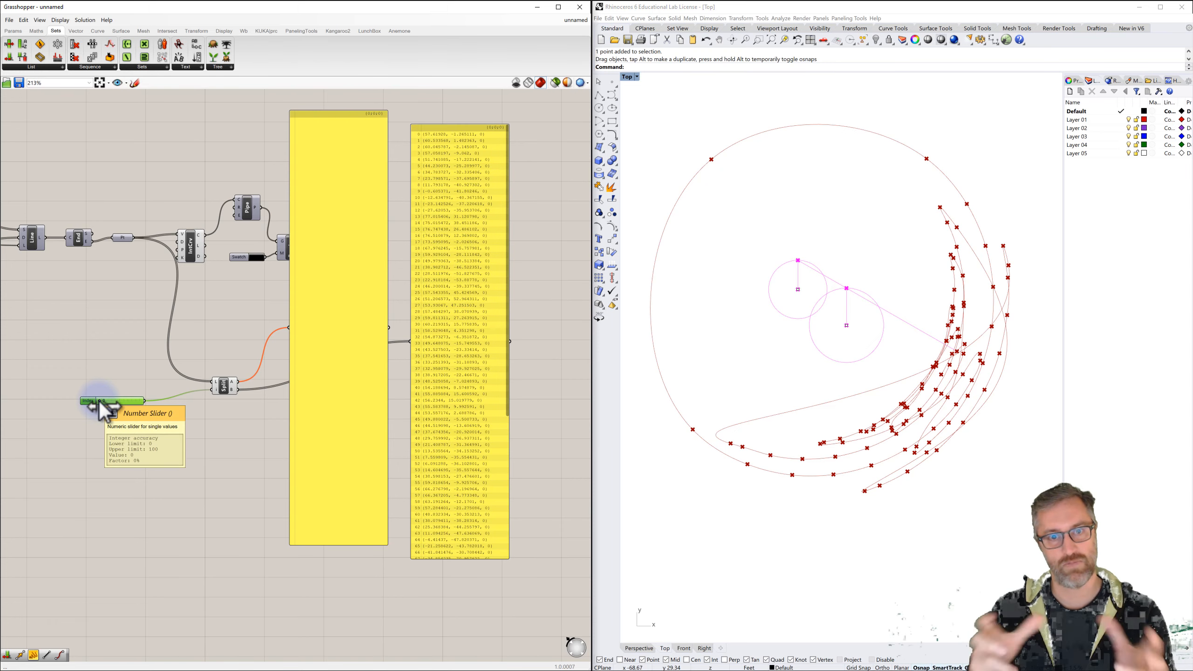
# Step: Raise the Split List index slider to 100 and show the end of the first panel's point list
pyautogui.moveTo(101, 402); pyautogui.dragTo(150, 401)
pyautogui.moveTo(142, 367); pyautogui.dragTo(174, 368, button='right')
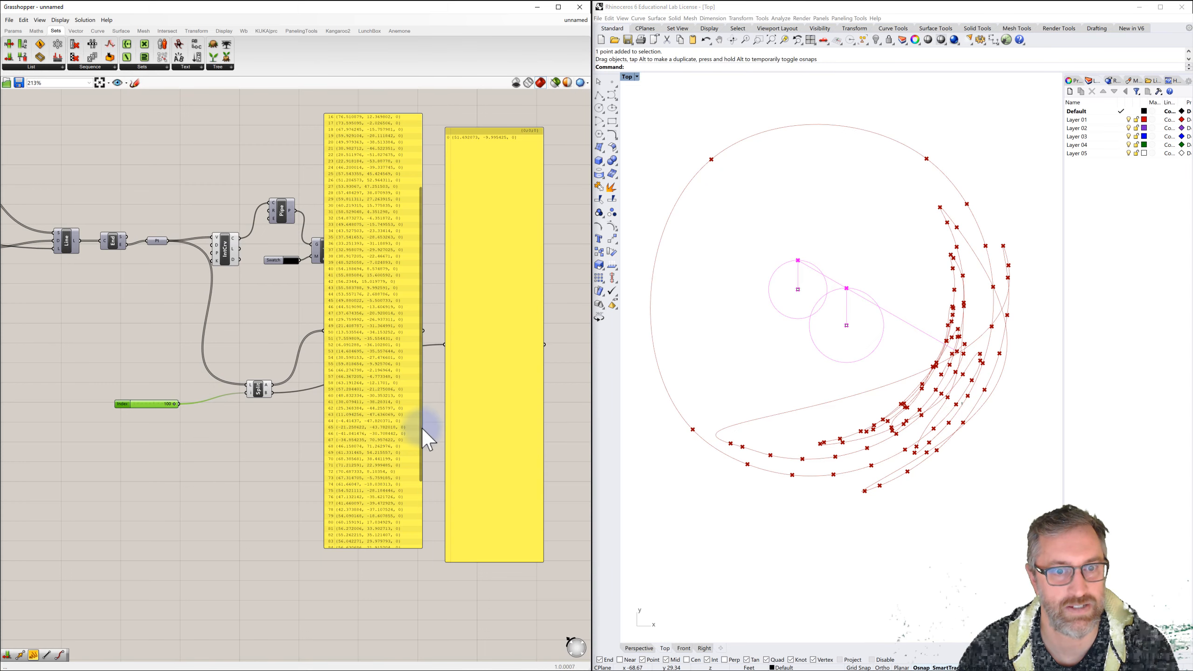
pyautogui.moveTo(419, 438); pyautogui.dragTo(425, 507)
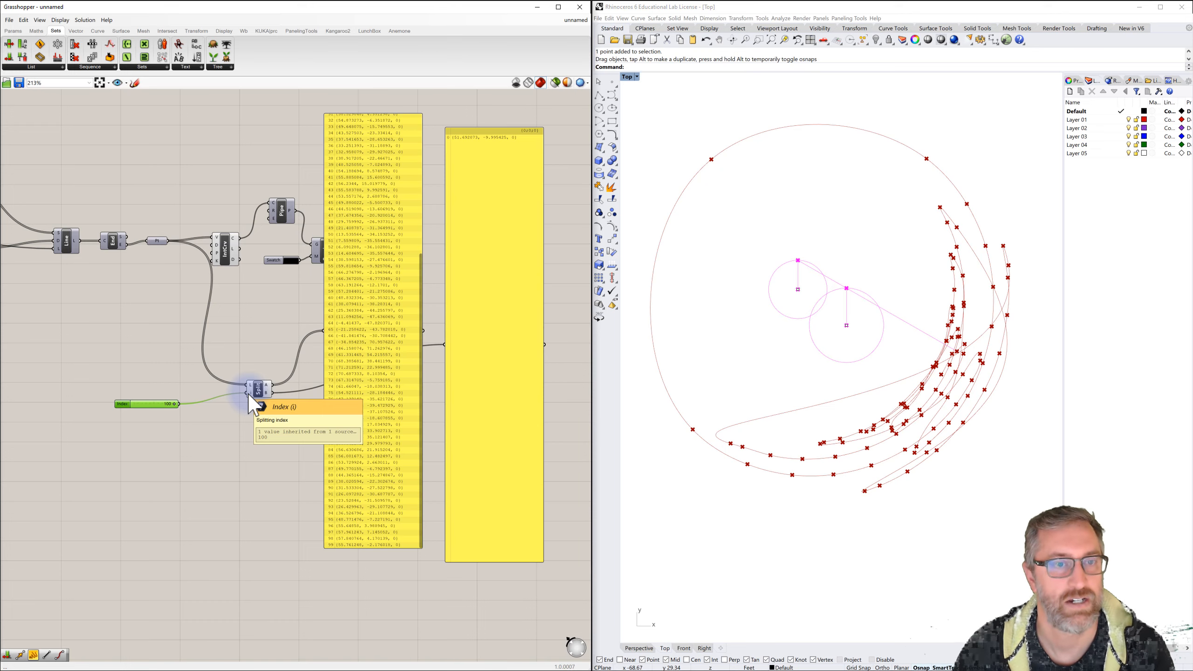
# Step: Set the Rotation Angle slider in the Inputs group to a value of 360
pyautogui.scroll(-6, 258, 346)
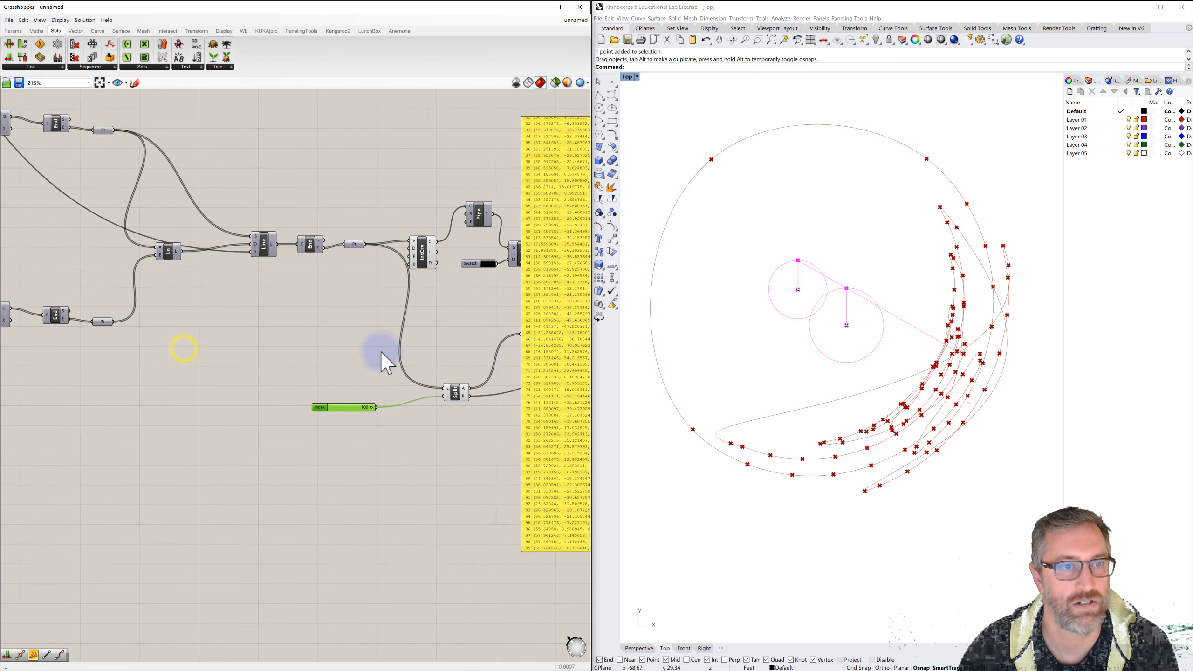
pyautogui.moveTo(419, 366); pyautogui.dragTo(460, 382, button='right')
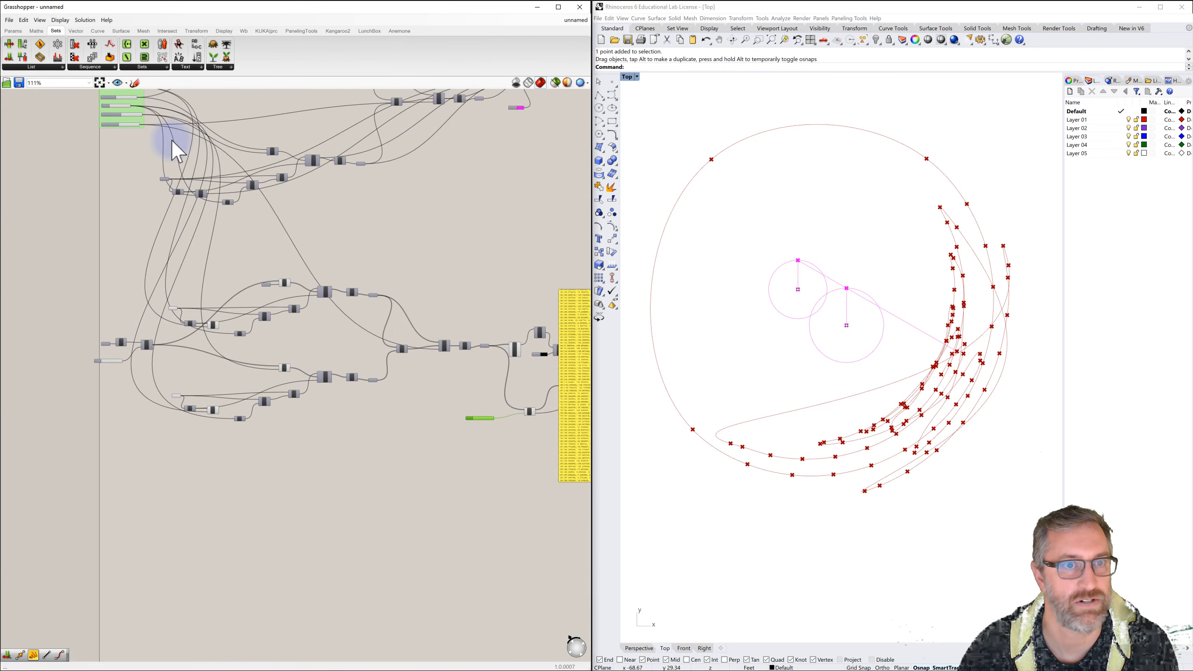
pyautogui.scroll(2, 172, 140)
pyautogui.moveTo(176, 156); pyautogui.dragTo(205, 257, button='right')
pyautogui.scroll(3, 148, 186)
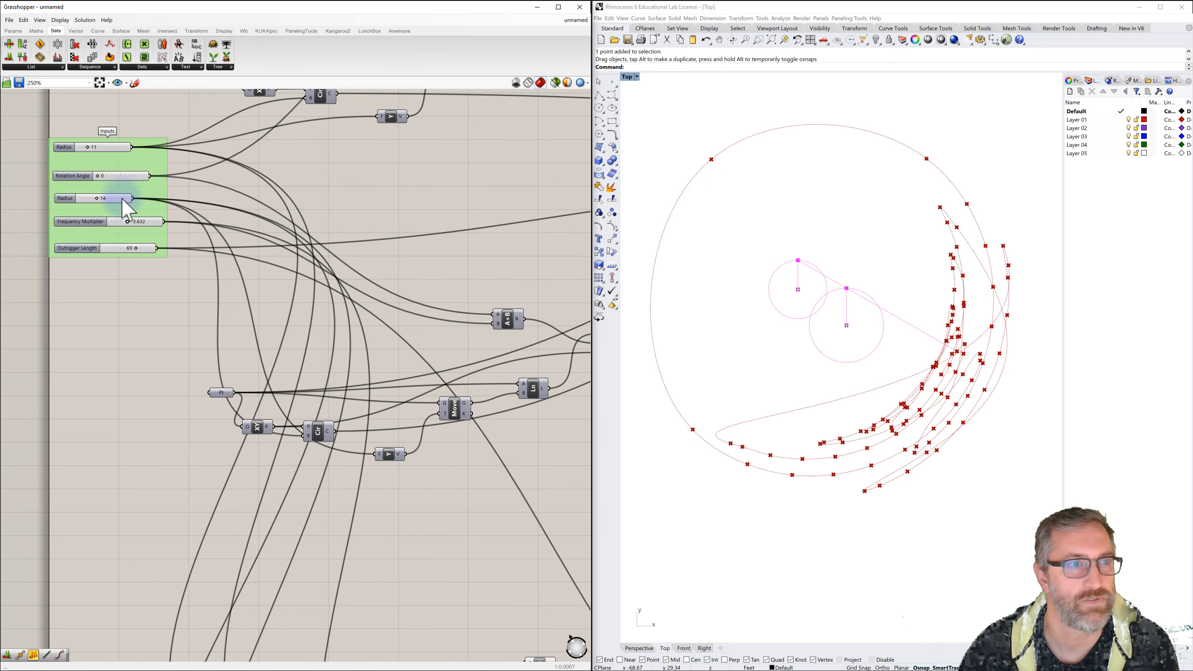
pyautogui.click(79, 176)
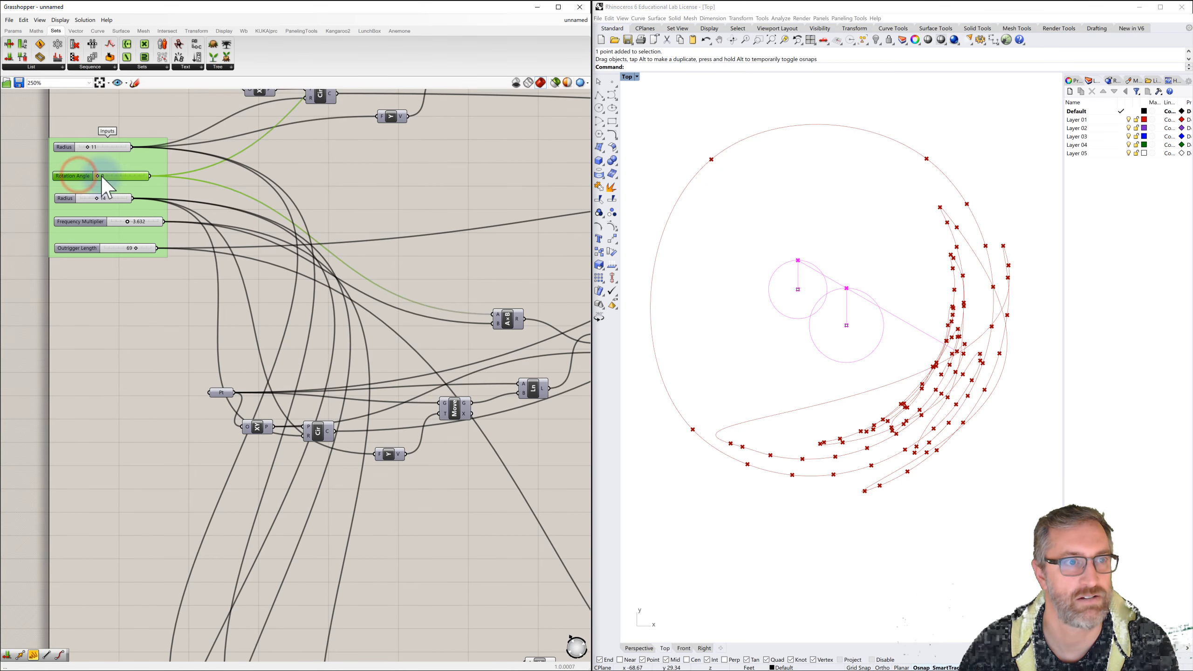
pyautogui.moveTo(99, 176); pyautogui.dragTo(119, 176)
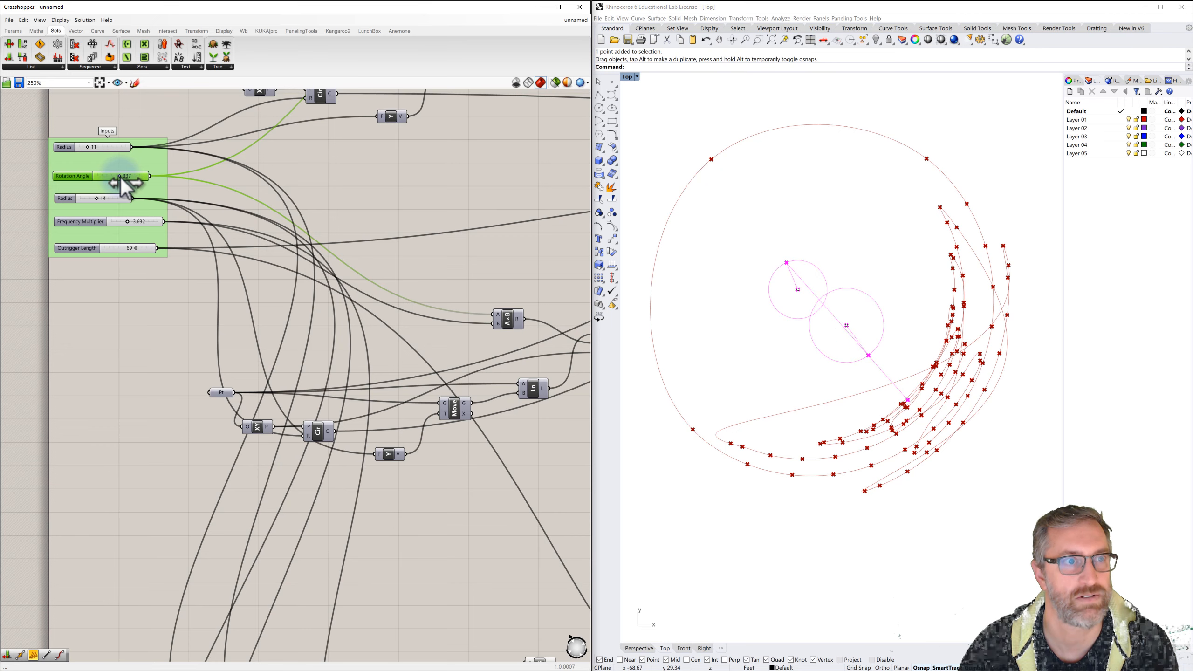
pyautogui.click(85, 176)
pyautogui.doubleClick(85, 177)
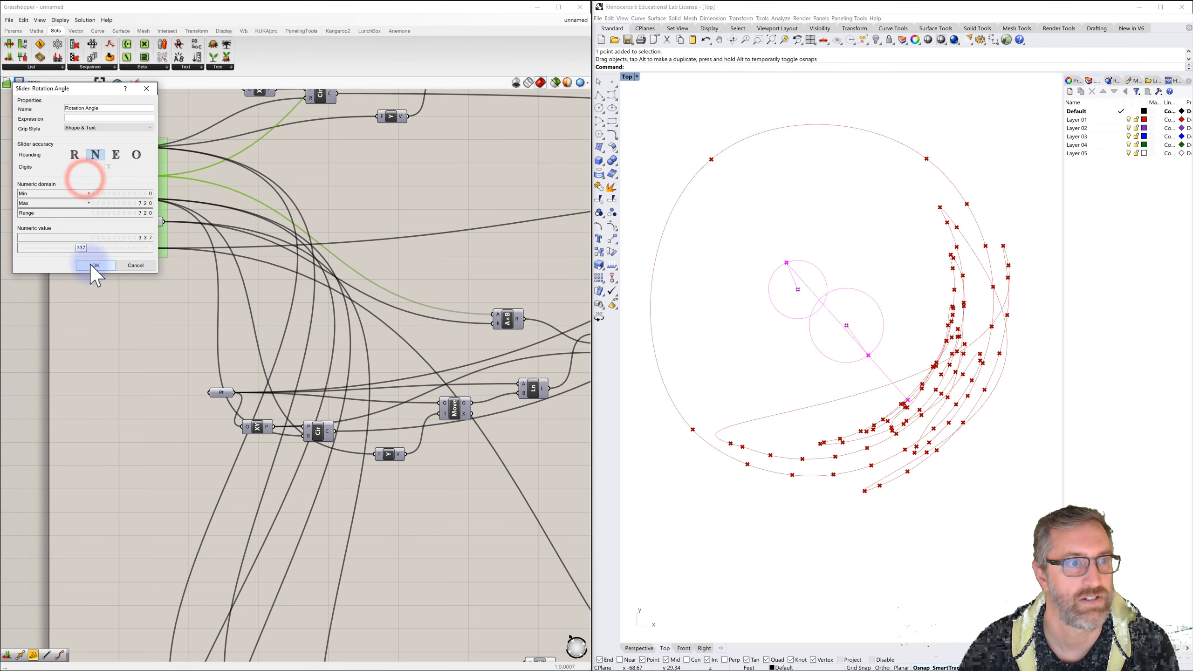
pyautogui.doubleClick(98, 237)
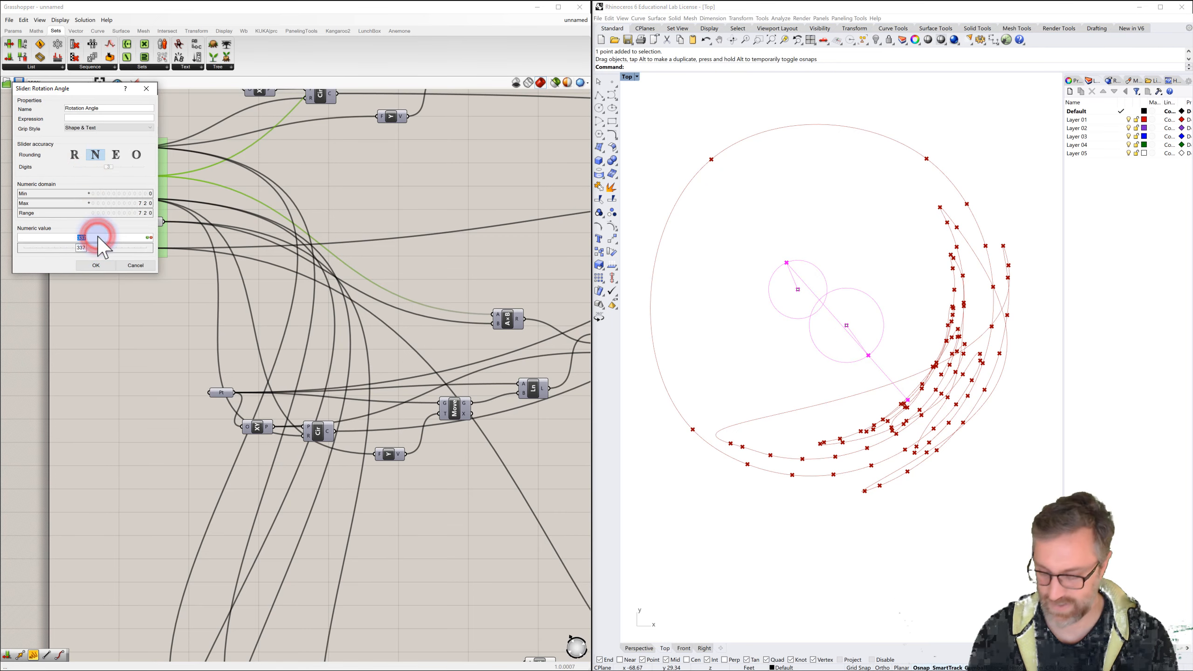
pyautogui.write('360')
pyautogui.press('Return')
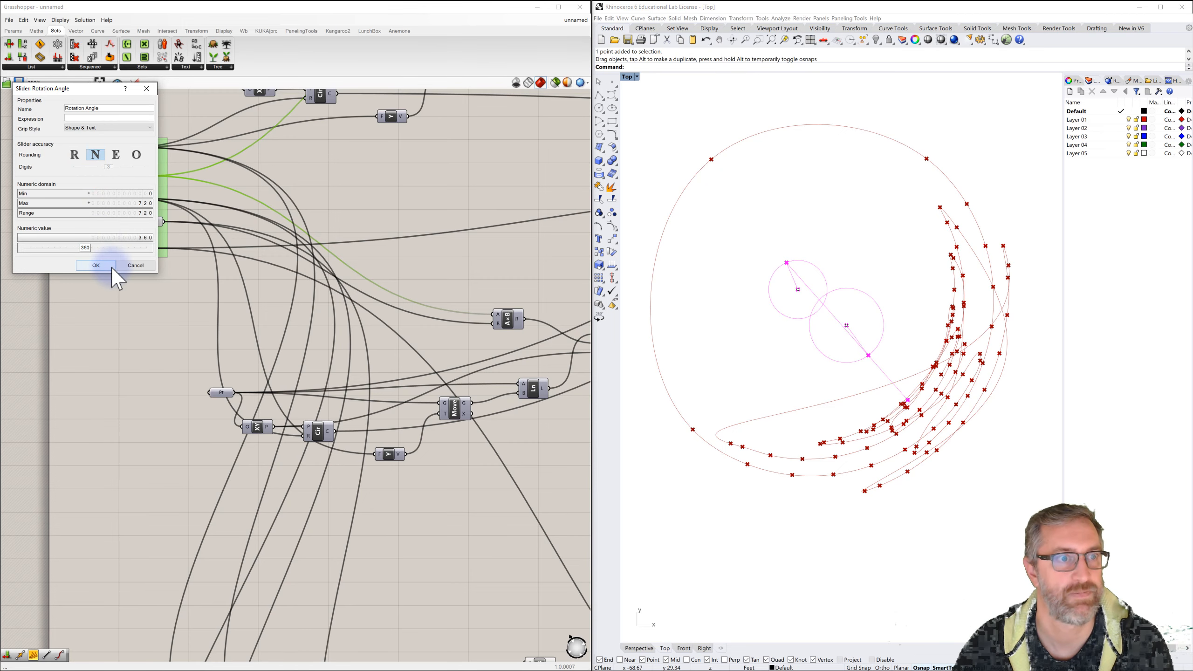
pyautogui.click(96, 266)
# Step: Place a Division component just above the Index slider that feeds the Split List
pyautogui.scroll(-3, 140, 184)
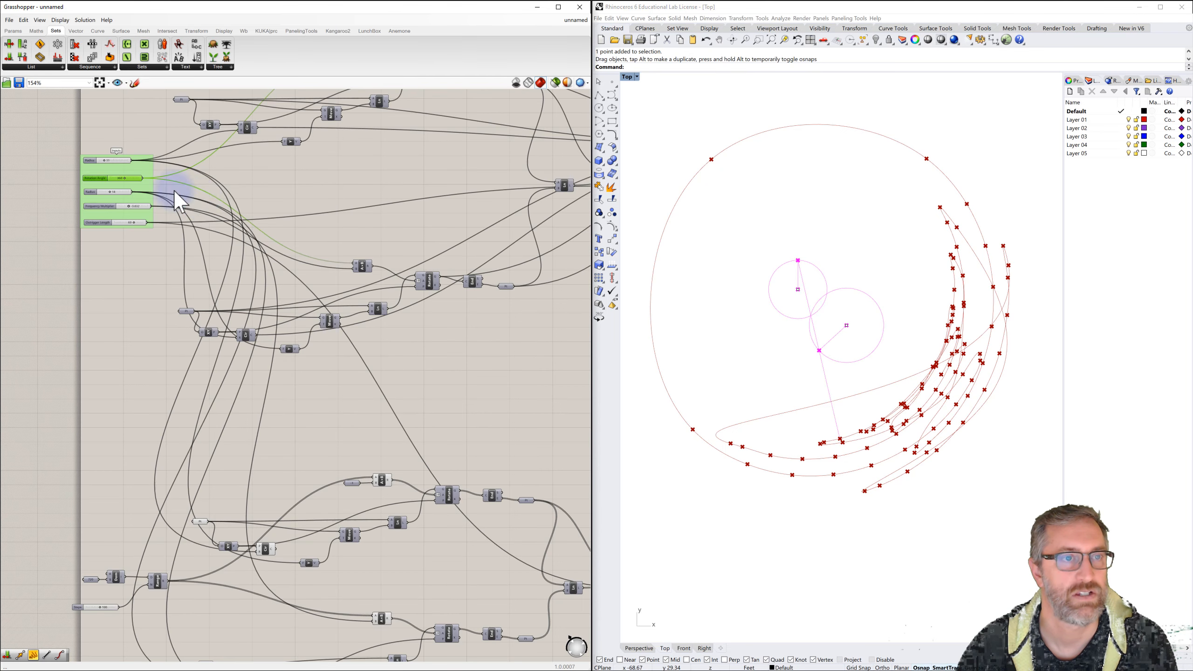
pyautogui.moveTo(159, 170); pyautogui.dragTo(108, 135, button='right')
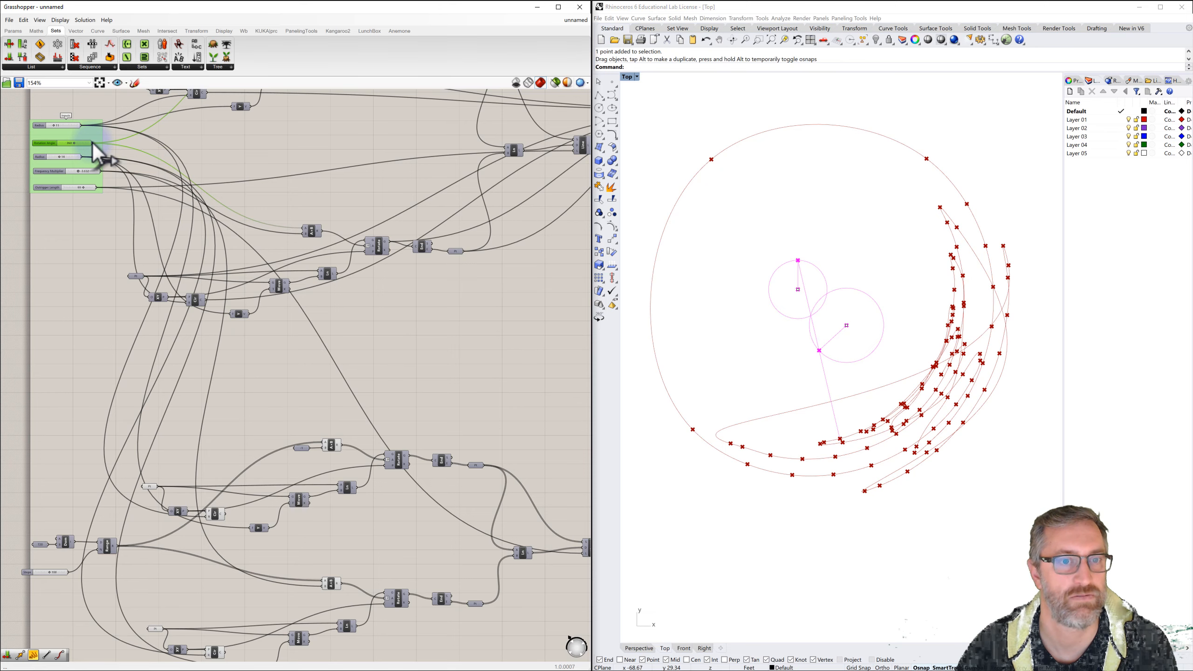
pyautogui.moveTo(392, 378); pyautogui.dragTo(269, 250, button='right')
pyautogui.moveTo(403, 413); pyautogui.dragTo(250, 295, button='right')
pyautogui.scroll(4, 356, 403)
pyautogui.doubleClick(356, 388)
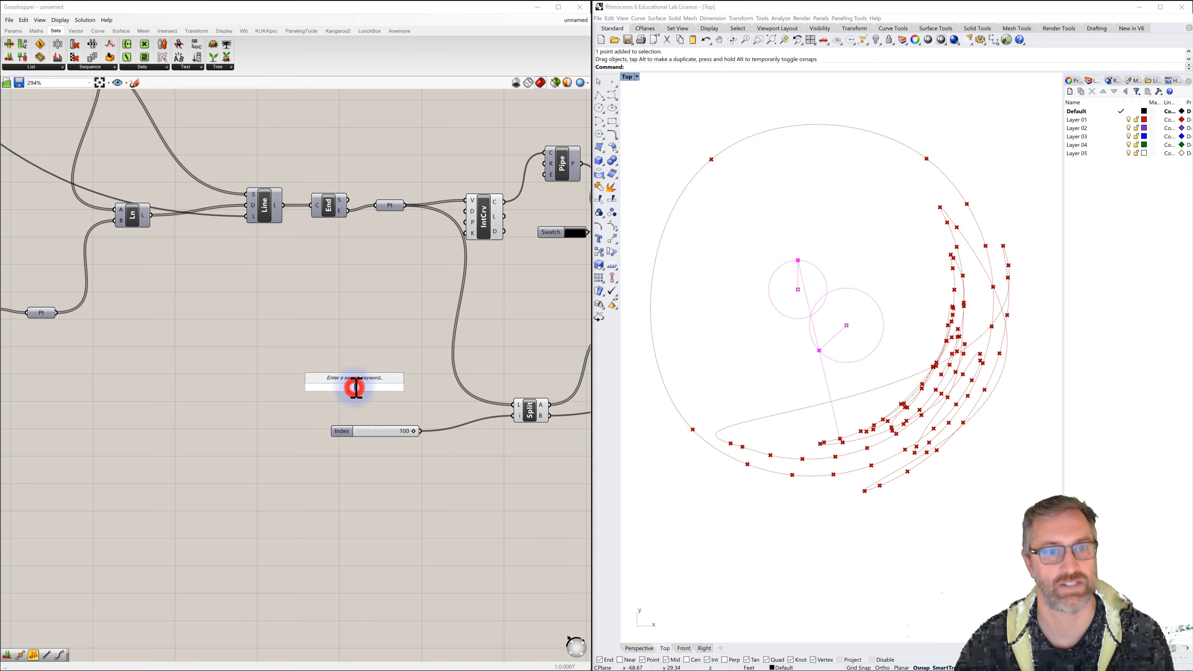
pyautogui.write('division')
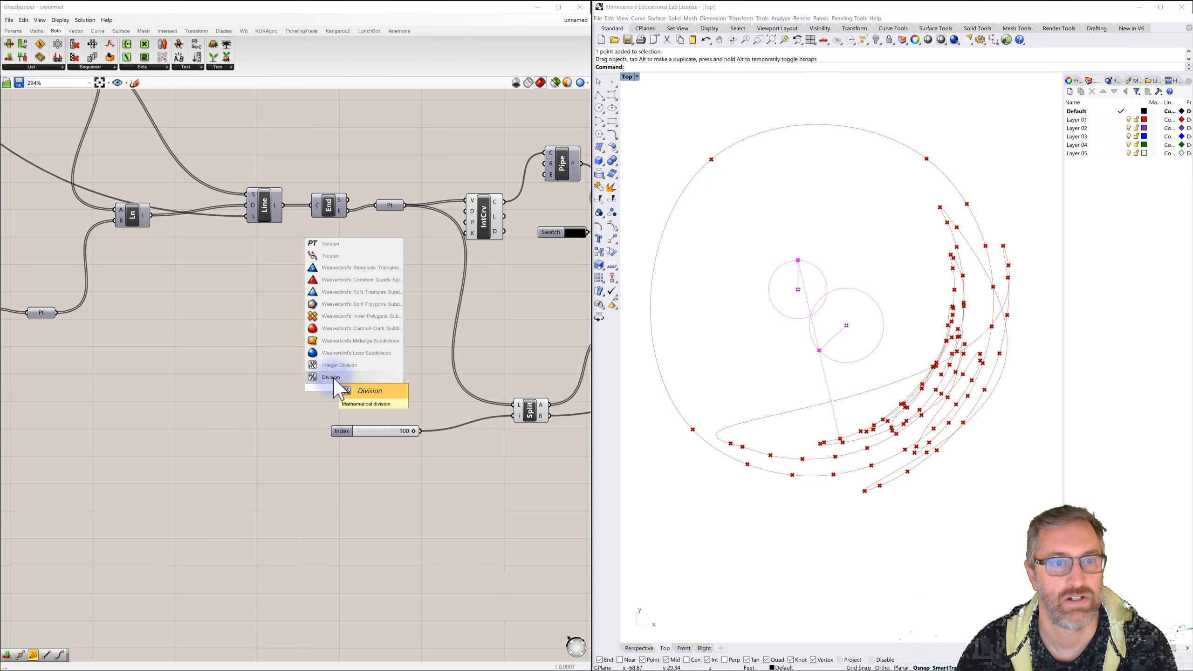
pyautogui.click(366, 379)
pyautogui.moveTo(351, 382); pyautogui.dragTo(349, 380)
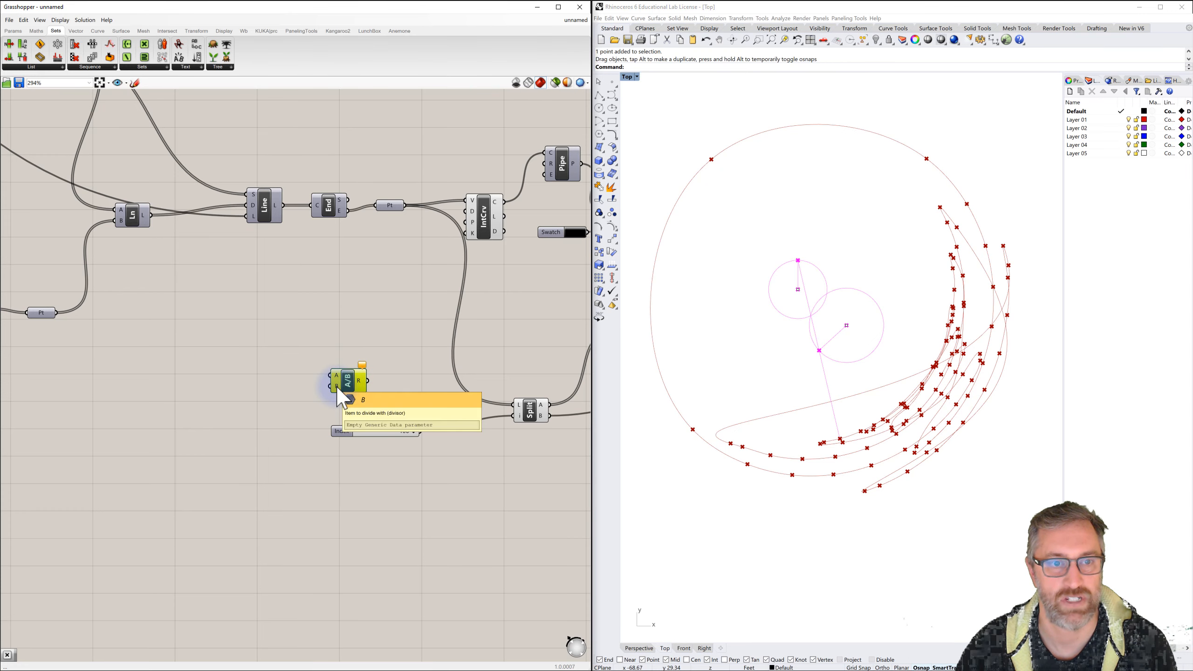
# Step: Set the Division component's B input to a fixed value of 720
pyautogui.rightClick(337, 387)
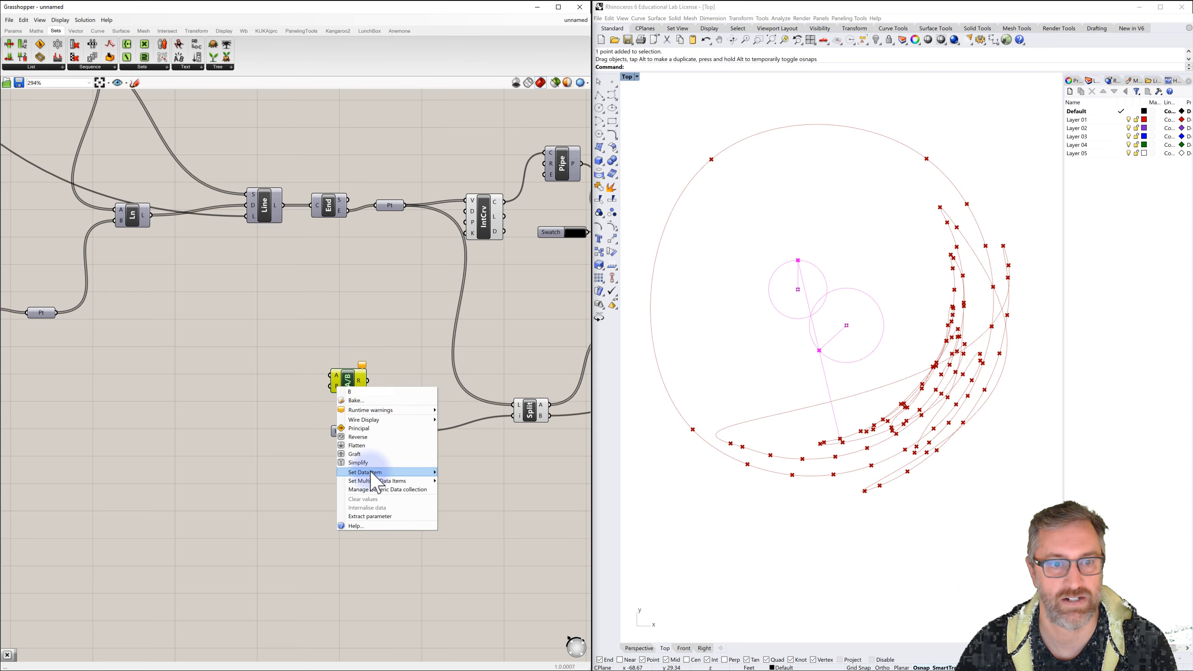
pyautogui.moveTo(371, 472)
pyautogui.click(465, 473)
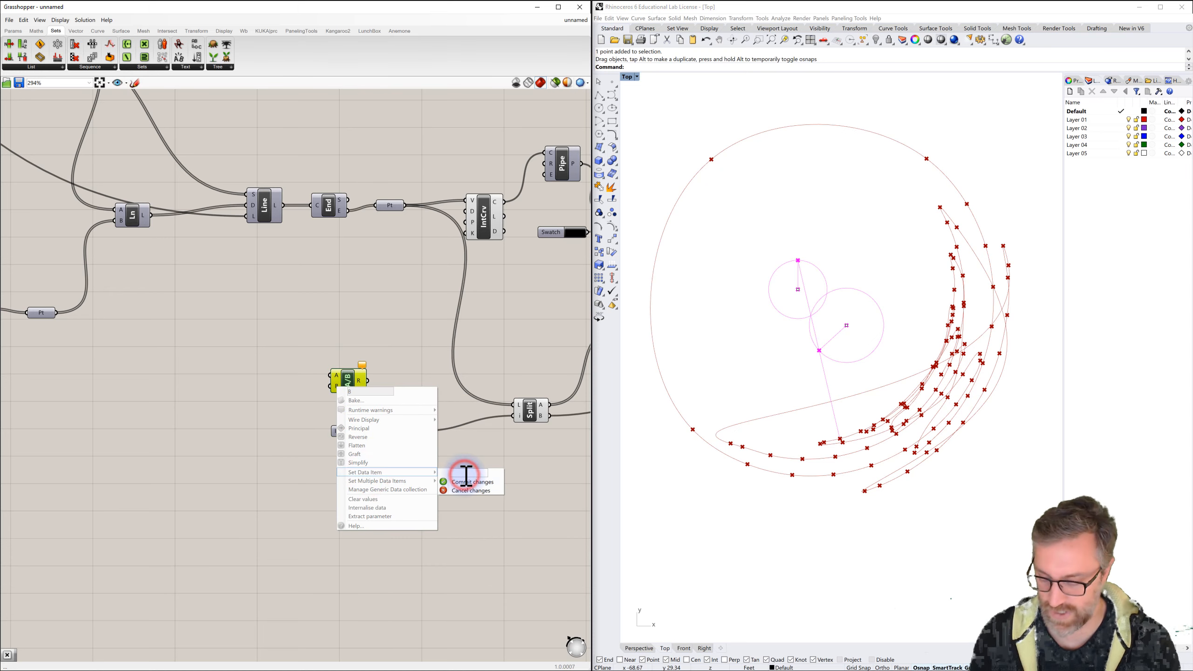
pyautogui.write('720')
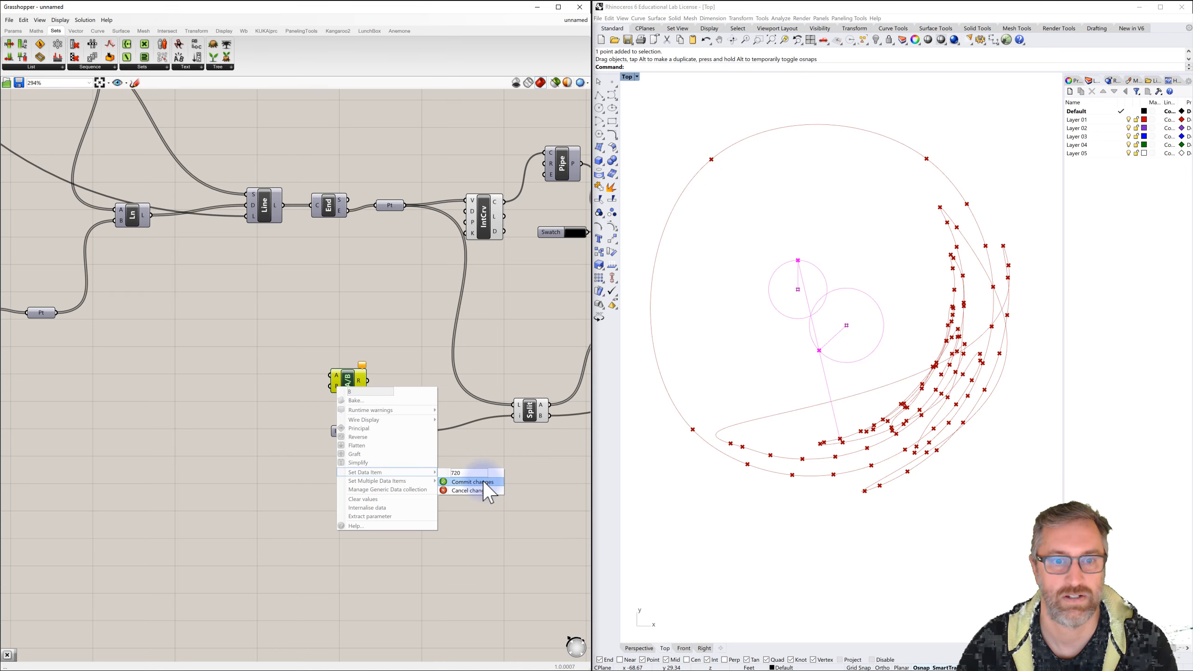
pyautogui.click(475, 482)
pyautogui.click(387, 382)
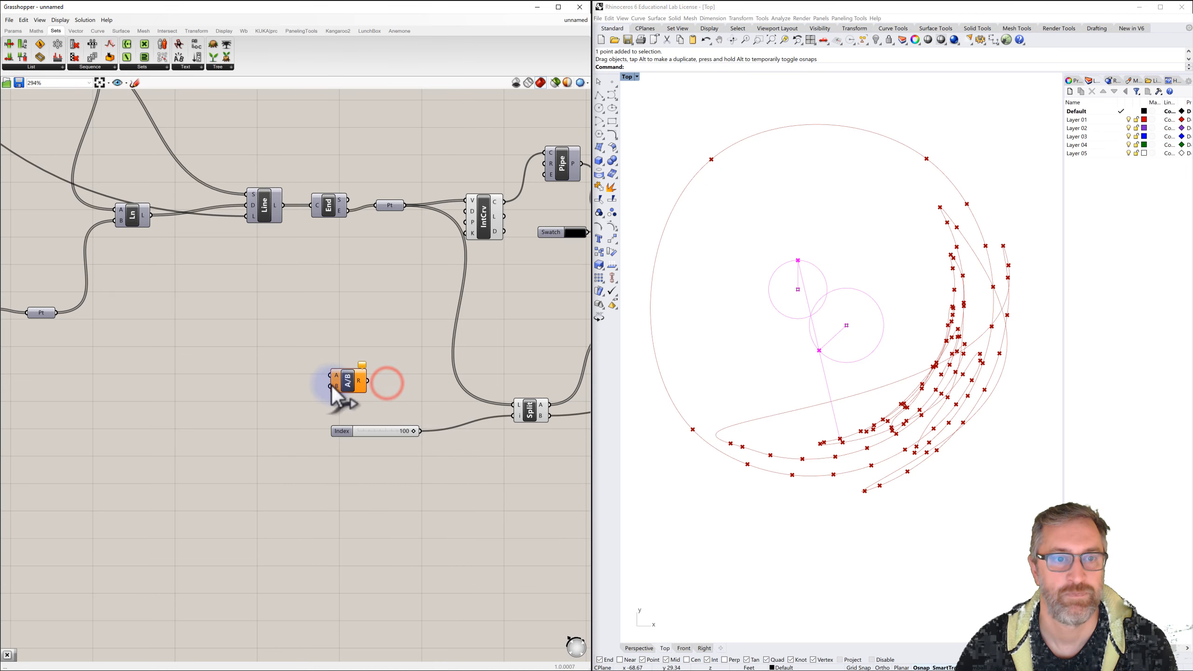
# Step: Connect the Rotation Angle slider to the Division component's A input and inspect the division result
pyautogui.moveTo(345, 377); pyautogui.dragTo(353, 377, button='right')
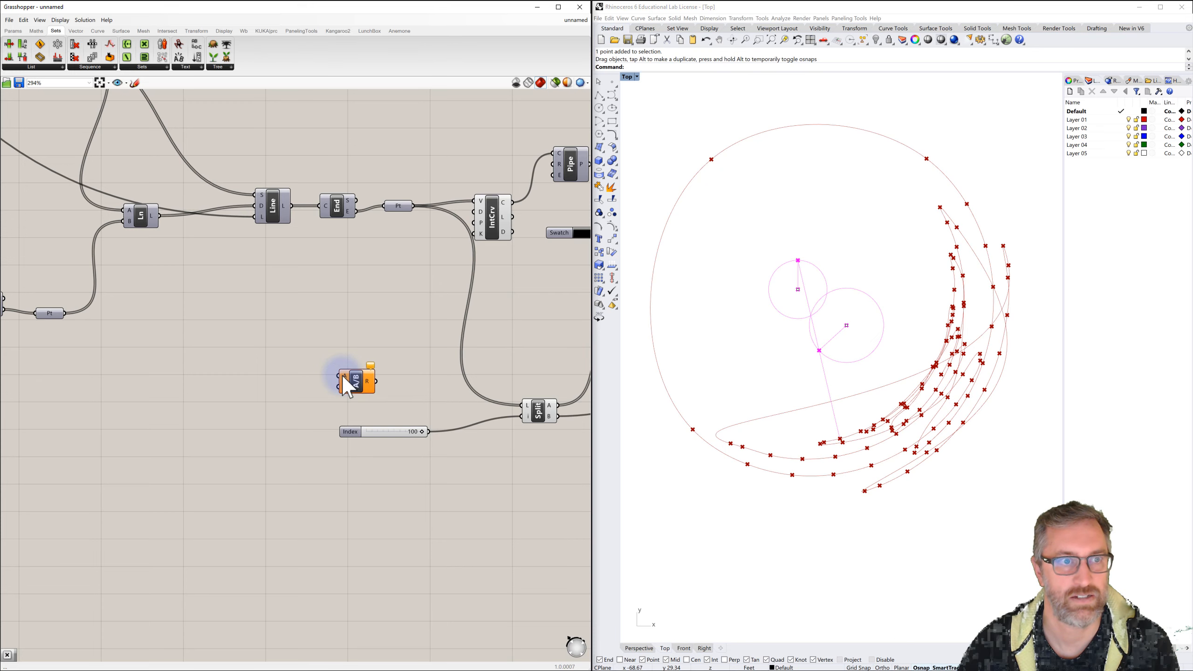
pyautogui.scroll(-5, 292, 331)
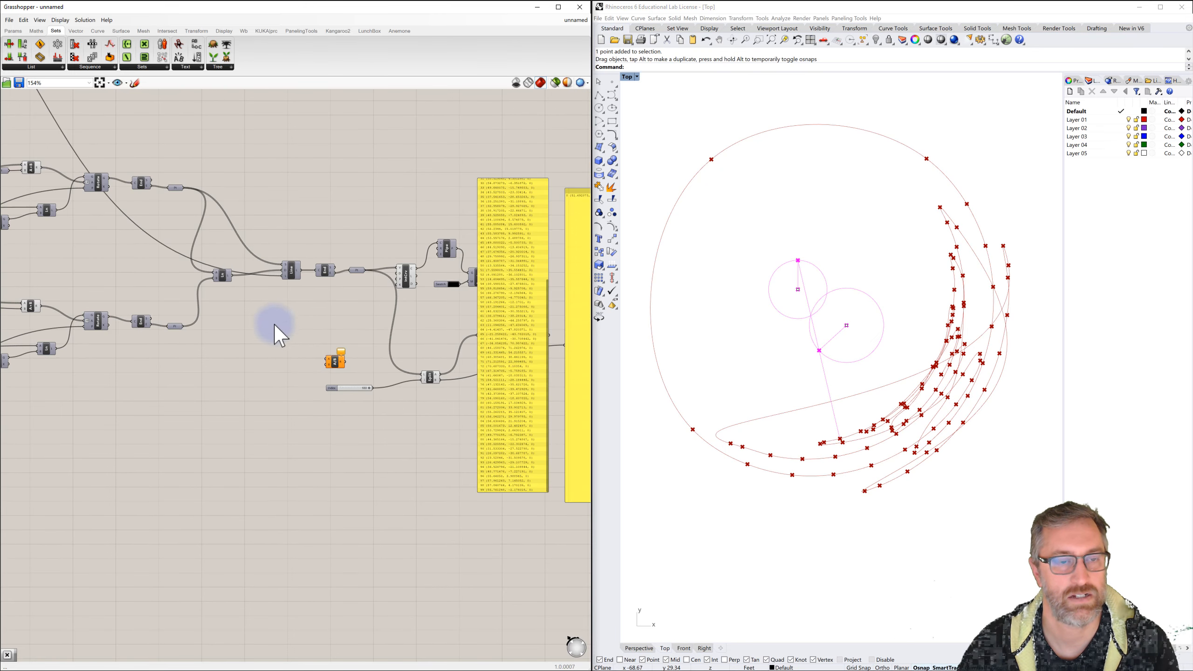
pyautogui.moveTo(274, 325); pyautogui.dragTo(434, 373, button='right')
pyautogui.scroll(2, 314, 301)
pyautogui.scroll(3, 188, 151)
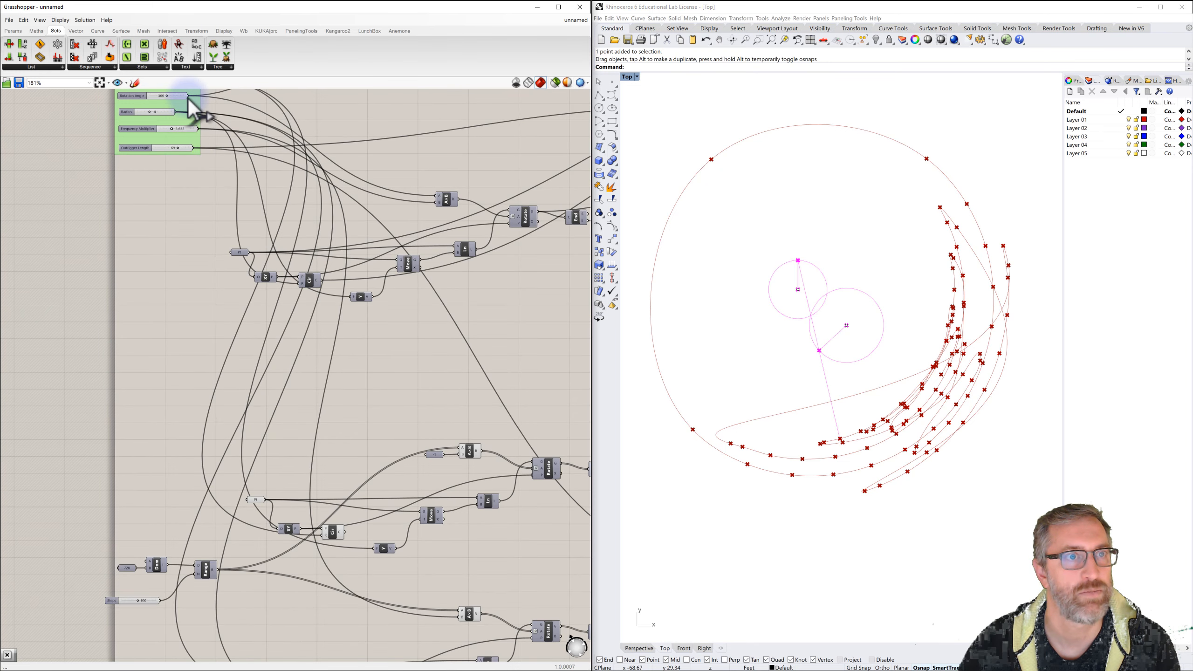
pyautogui.moveTo(188, 96); pyautogui.dragTo(390, 638)
pyautogui.moveTo(394, 536); pyautogui.dragTo(367, 453, button='right')
pyautogui.scroll(3, 367, 452)
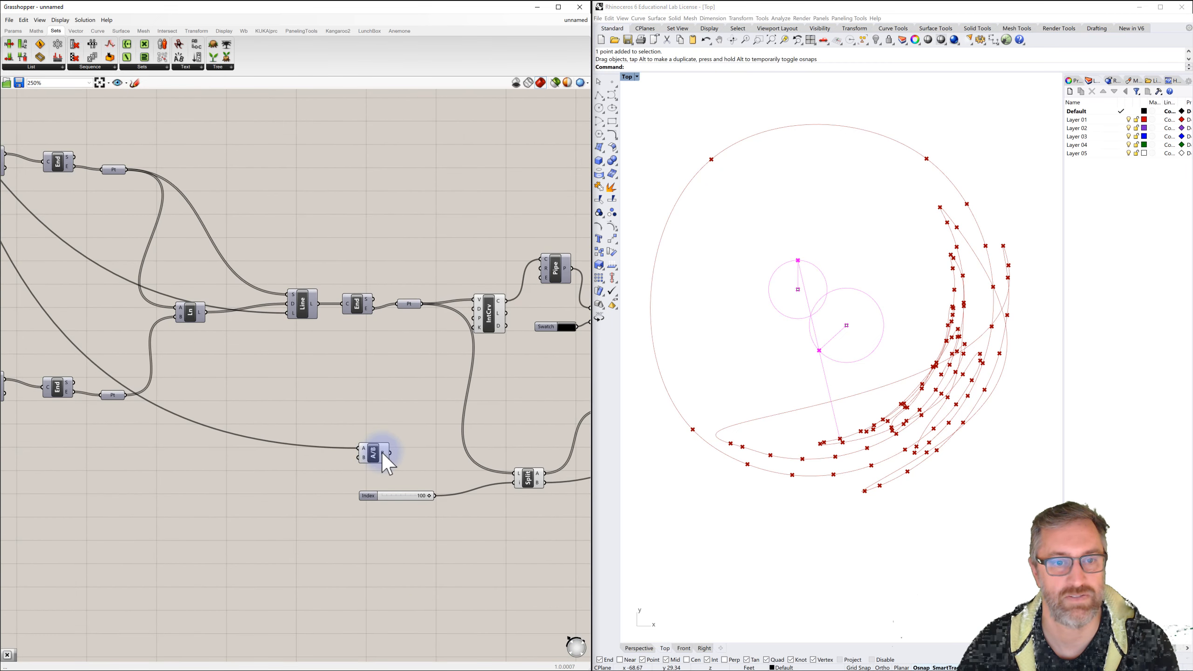
pyautogui.moveTo(383, 453)
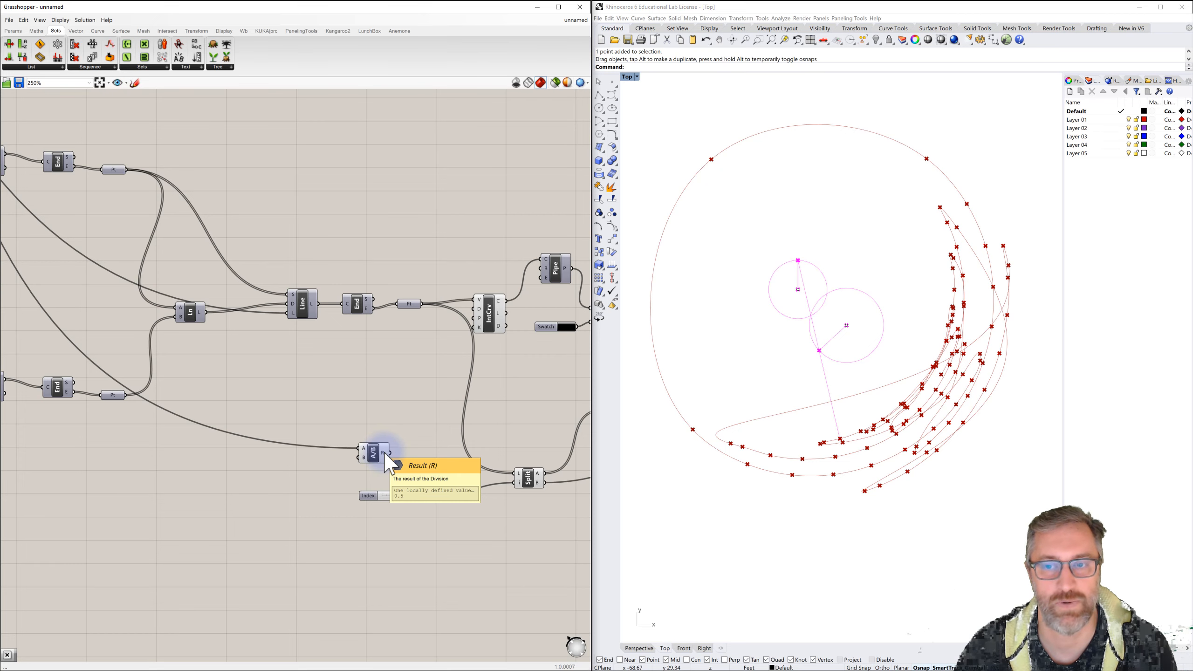
# Step: Shift the Division component up and back, place a Multiplication component beside it, and wire the division result into input A
pyautogui.moveTo(400, 457); pyautogui.dragTo(386, 393, button='right')
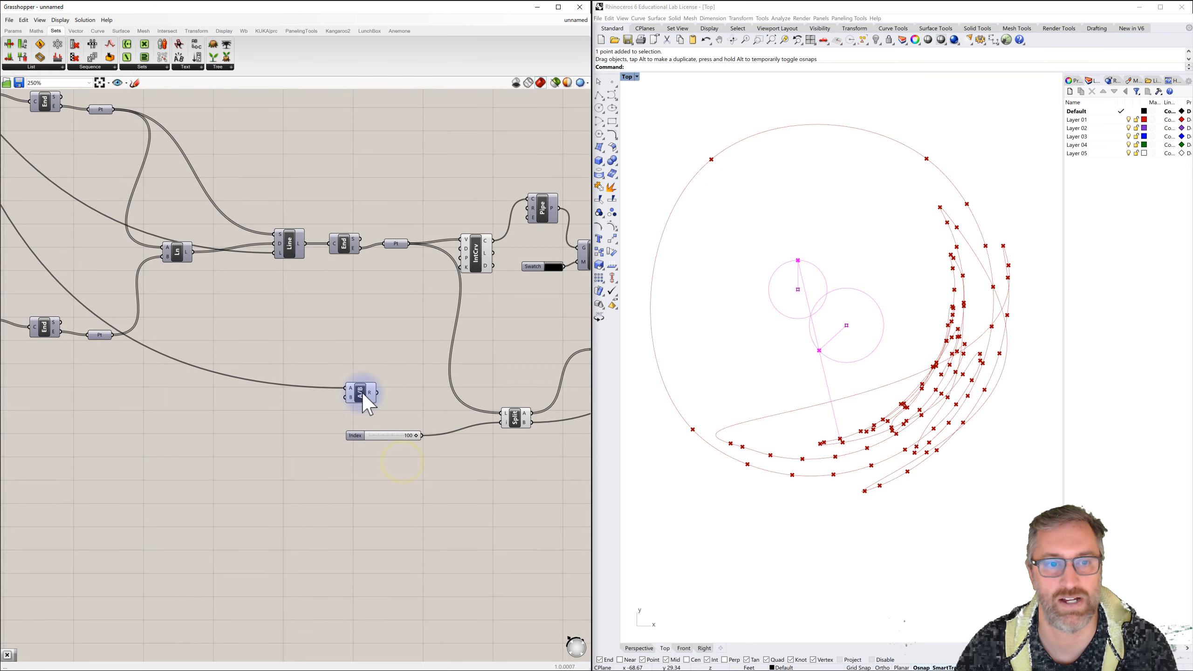
pyautogui.moveTo(357, 389); pyautogui.dragTo(331, 358)
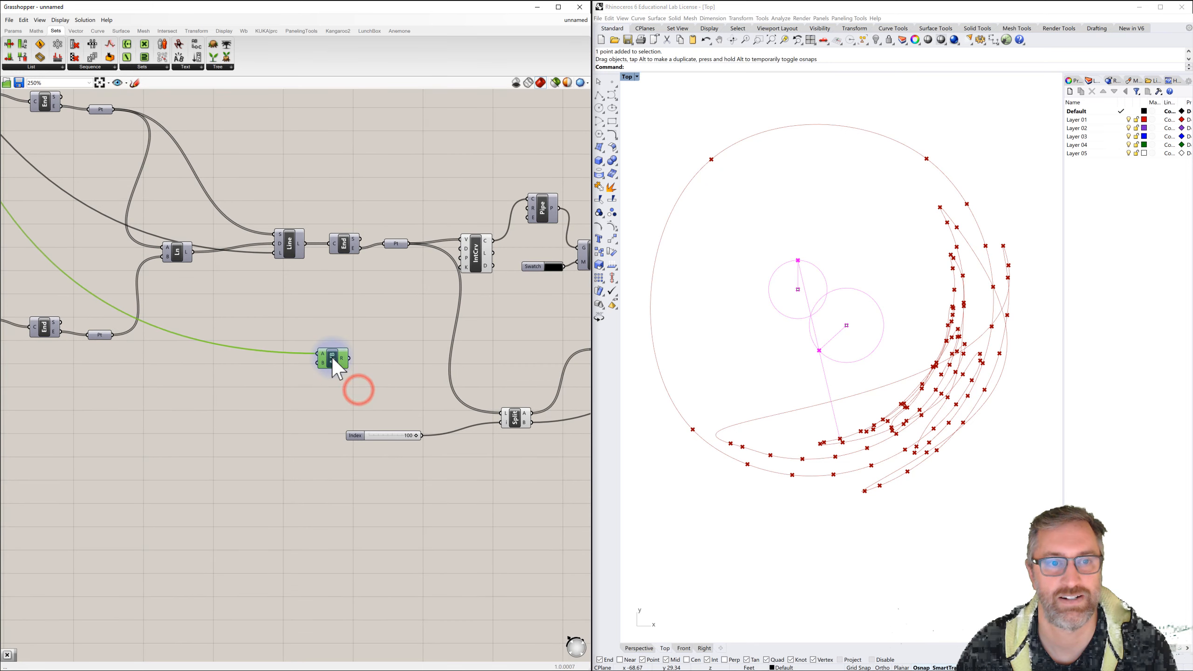
pyautogui.doubleClick(378, 389)
pyautogui.write('mu')
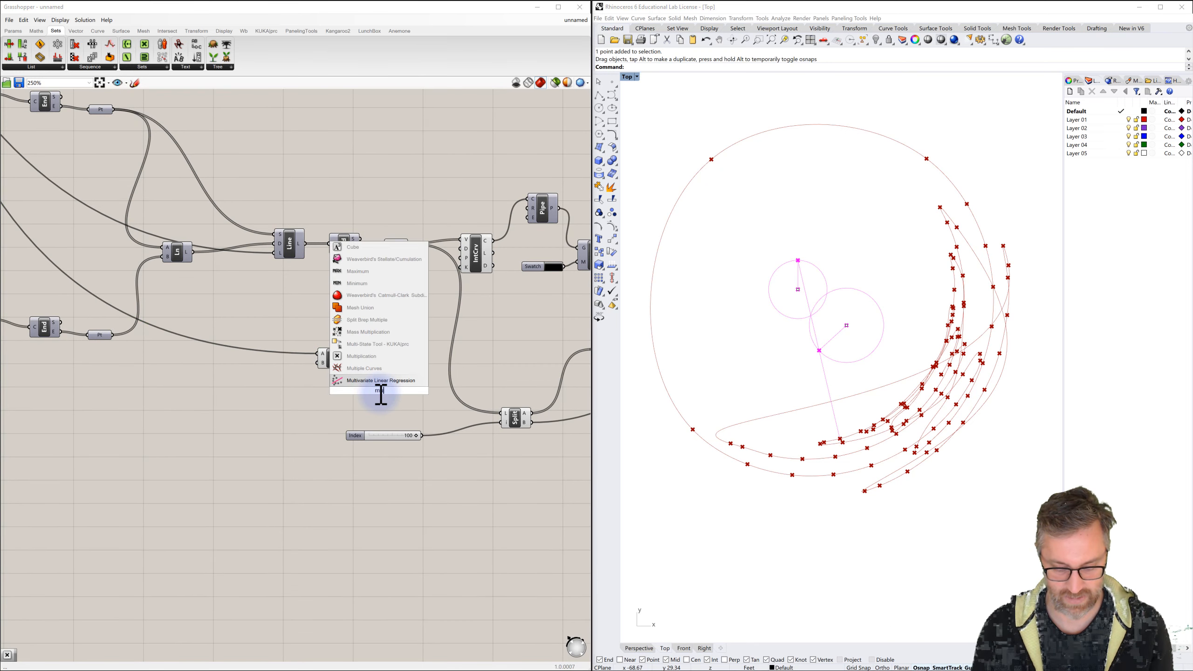
pyautogui.write('lti')
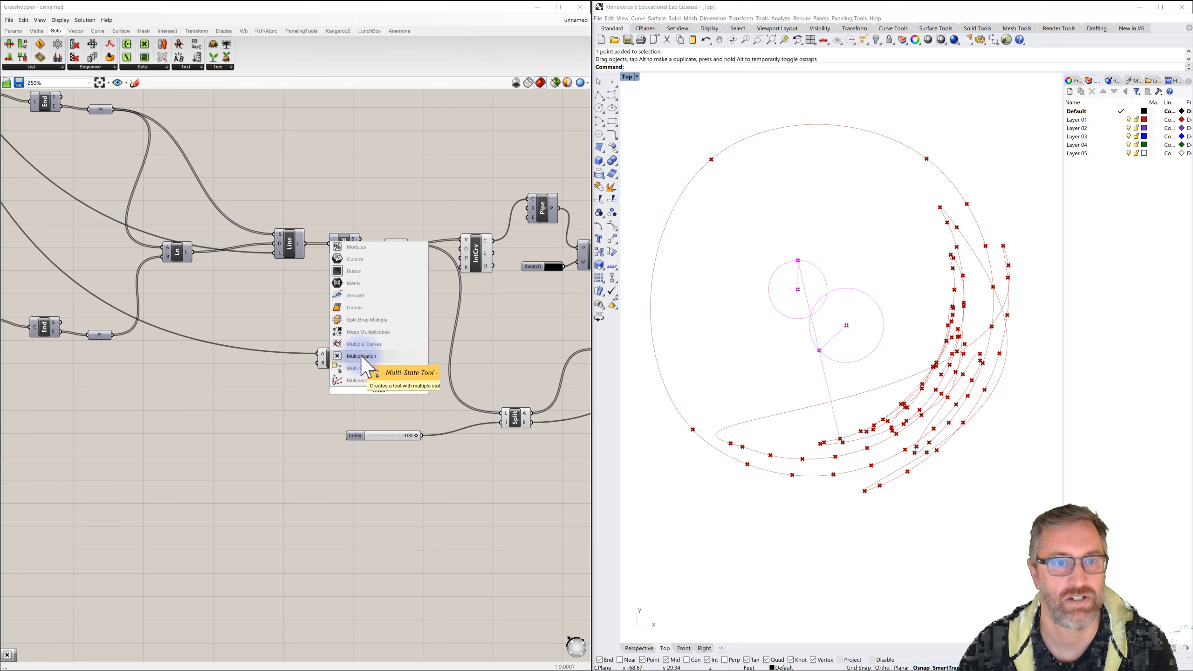
pyautogui.click(361, 356)
pyautogui.click(376, 391)
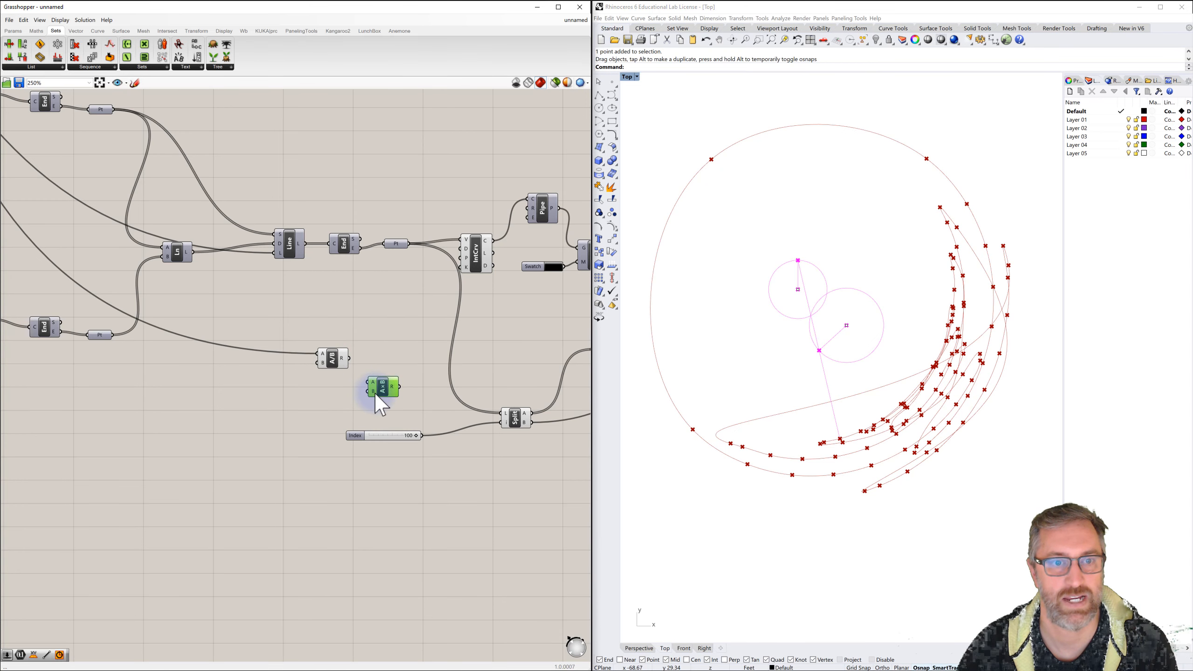
pyautogui.moveTo(349, 358); pyautogui.dragTo(366, 388)
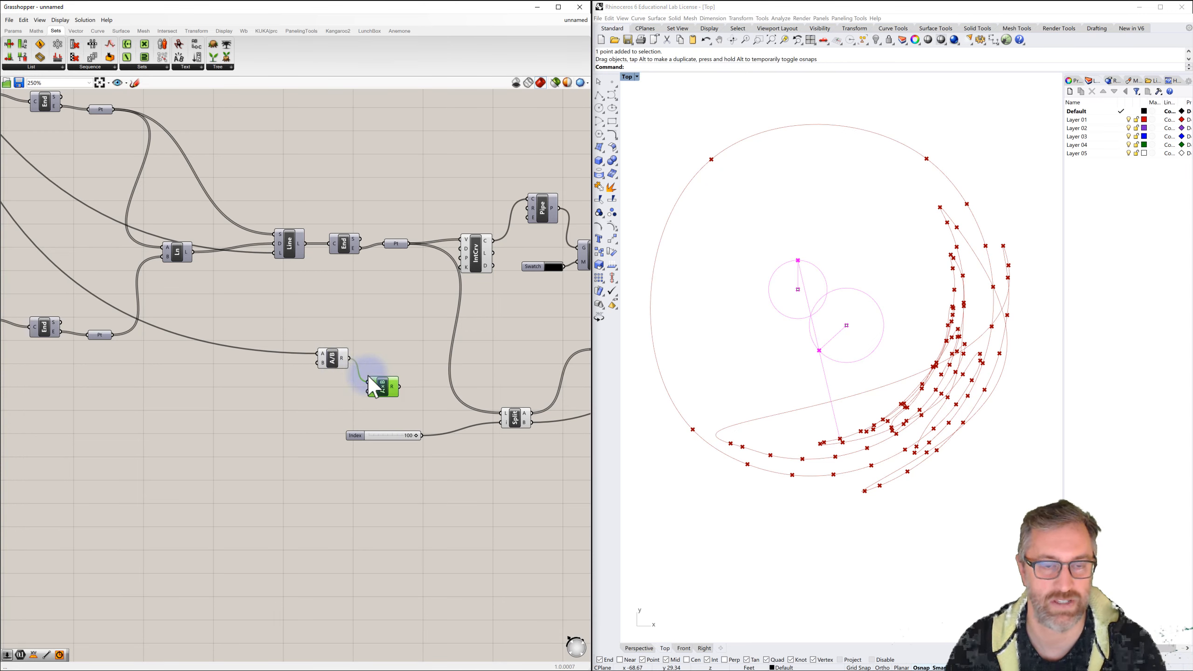
# Step: Connect the slider feeding the Range component to the Multiplication component's B input and inspect the product
pyautogui.scroll(-3, 387, 388)
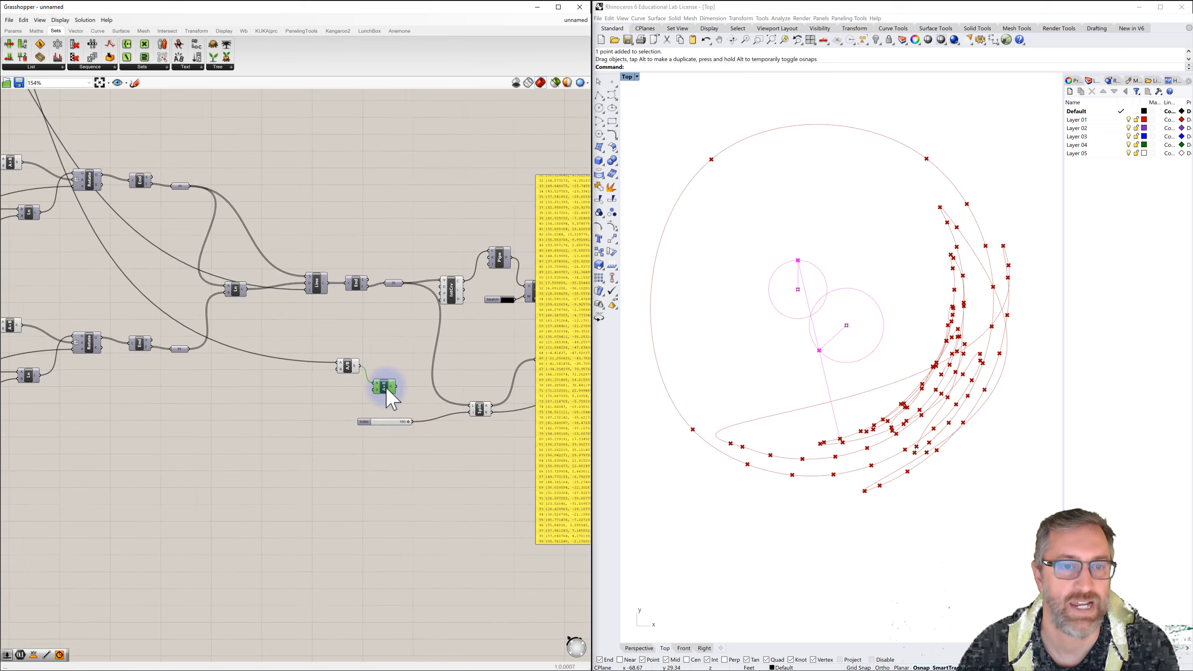
pyautogui.moveTo(300, 395); pyautogui.dragTo(447, 364, button='right')
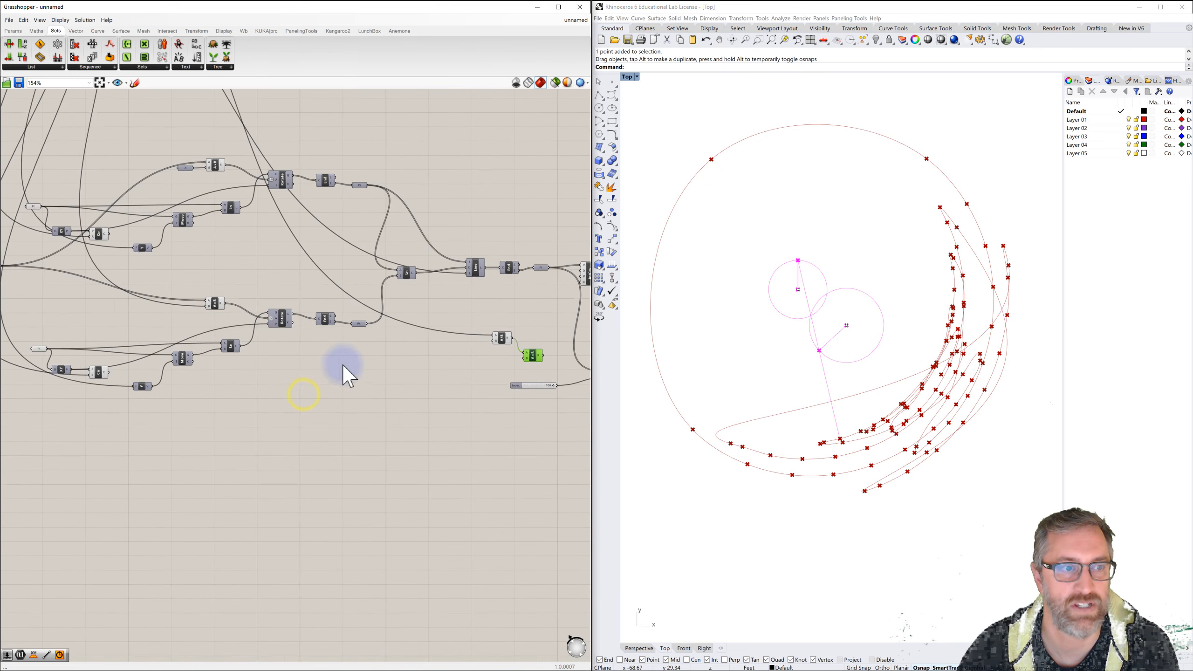
pyautogui.scroll(-1, 280, 353)
pyautogui.moveTo(123, 312); pyautogui.dragTo(267, 313, button='right')
pyautogui.scroll(3, 133, 293)
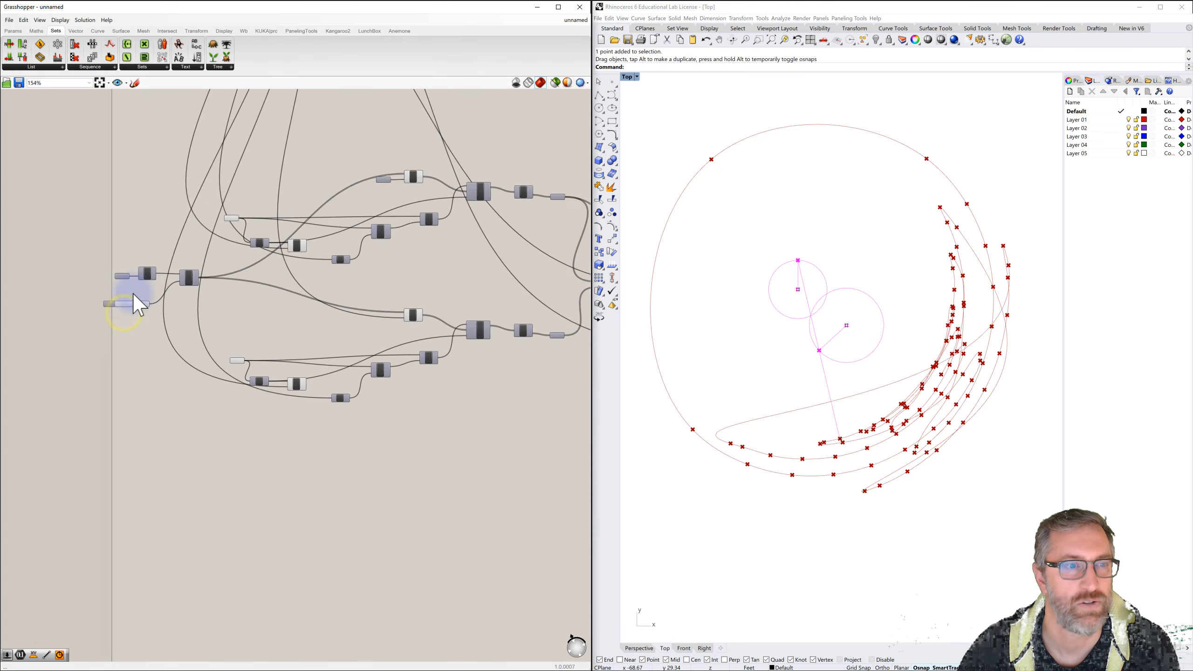
pyautogui.moveTo(161, 311); pyautogui.dragTo(488, 417)
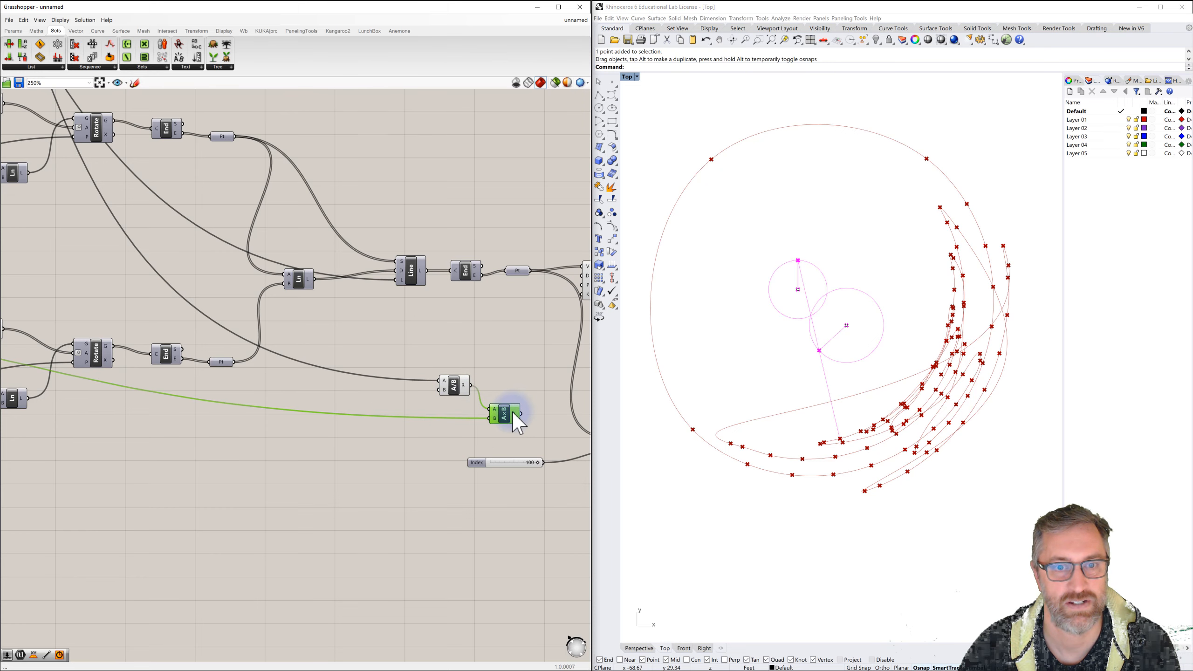
pyautogui.moveTo(514, 415)
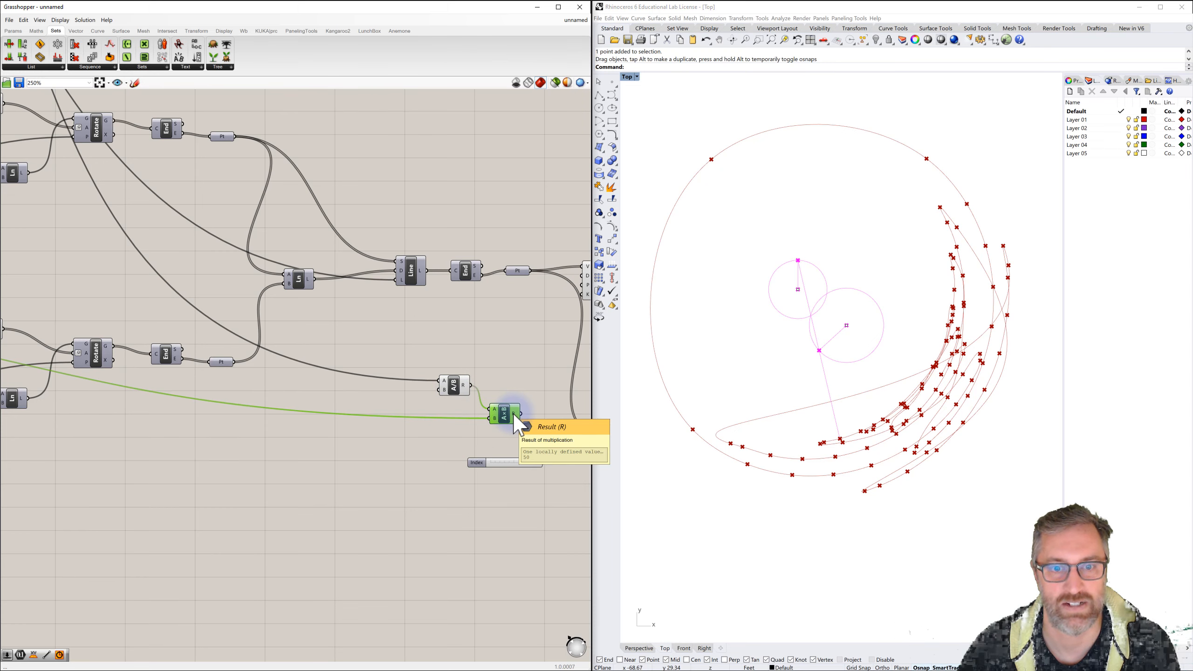
# Step: Wire the multiplication result into the Split List component's index input and delete the Index slider that fed it
pyautogui.moveTo(477, 403); pyautogui.dragTo(310, 372, button='right')
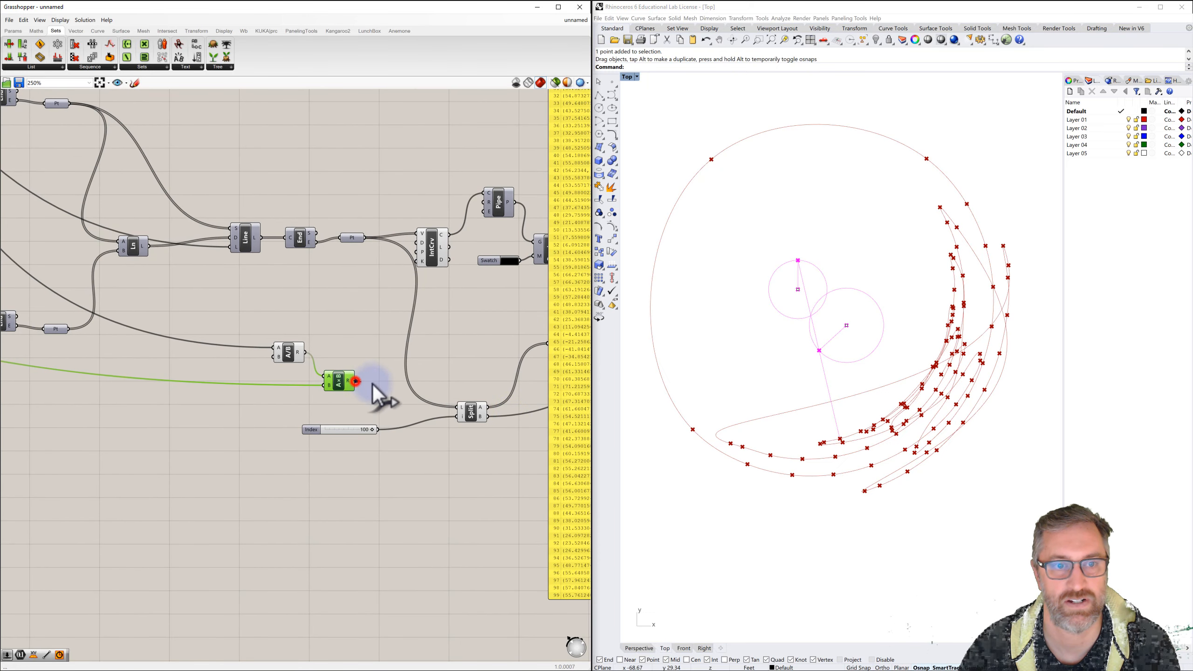
pyautogui.moveTo(372, 384); pyautogui.dragTo(456, 417)
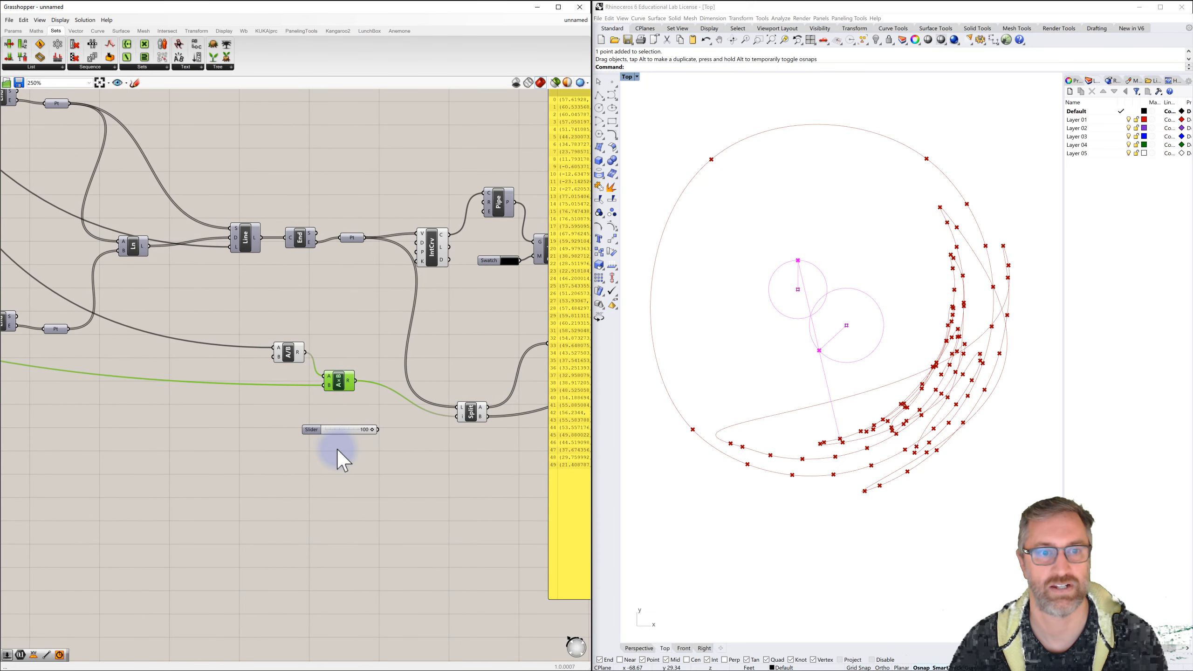
pyautogui.click(311, 429)
pyautogui.press('Delete')
# Step: Examine how the Rotation Angle slider's wires run from the Inputs group through the definition
pyautogui.moveTo(367, 430)
pyautogui.mouseDown(button='right')
pyautogui.moveTo(320, 451)
pyautogui.moveTo(383, 447)
pyautogui.mouseUp(button='right')
pyautogui.scroll(-5, 321, 451)
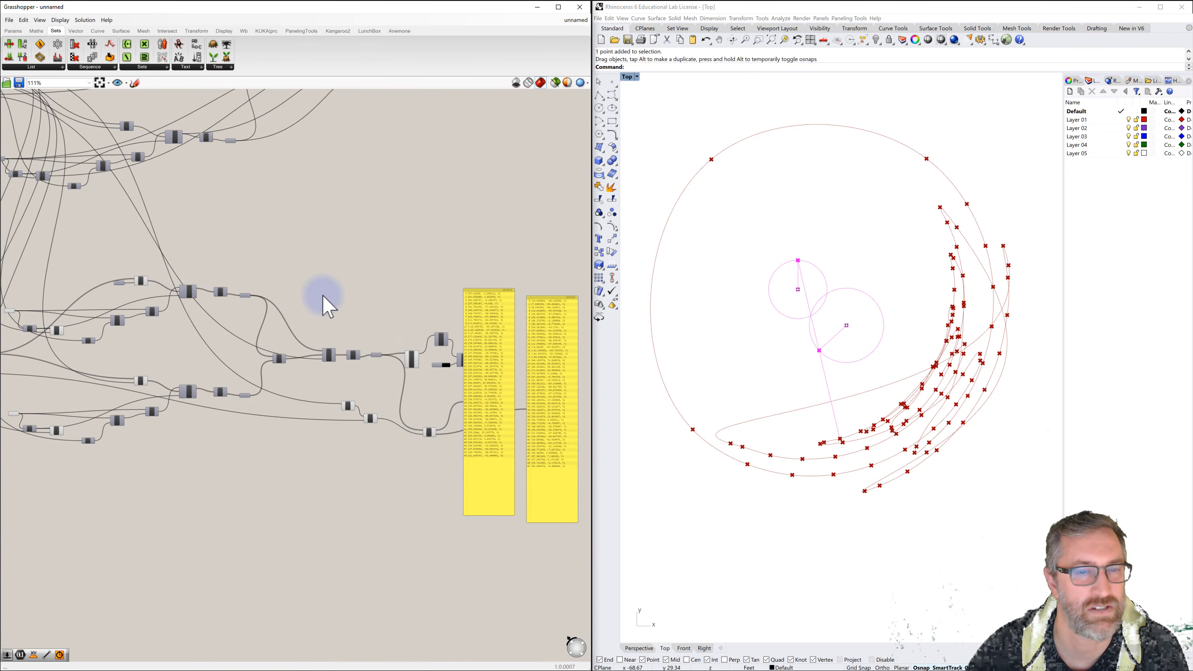
pyautogui.scroll(-3, 325, 300)
pyautogui.moveTo(311, 291); pyautogui.dragTo(334, 315, button='right')
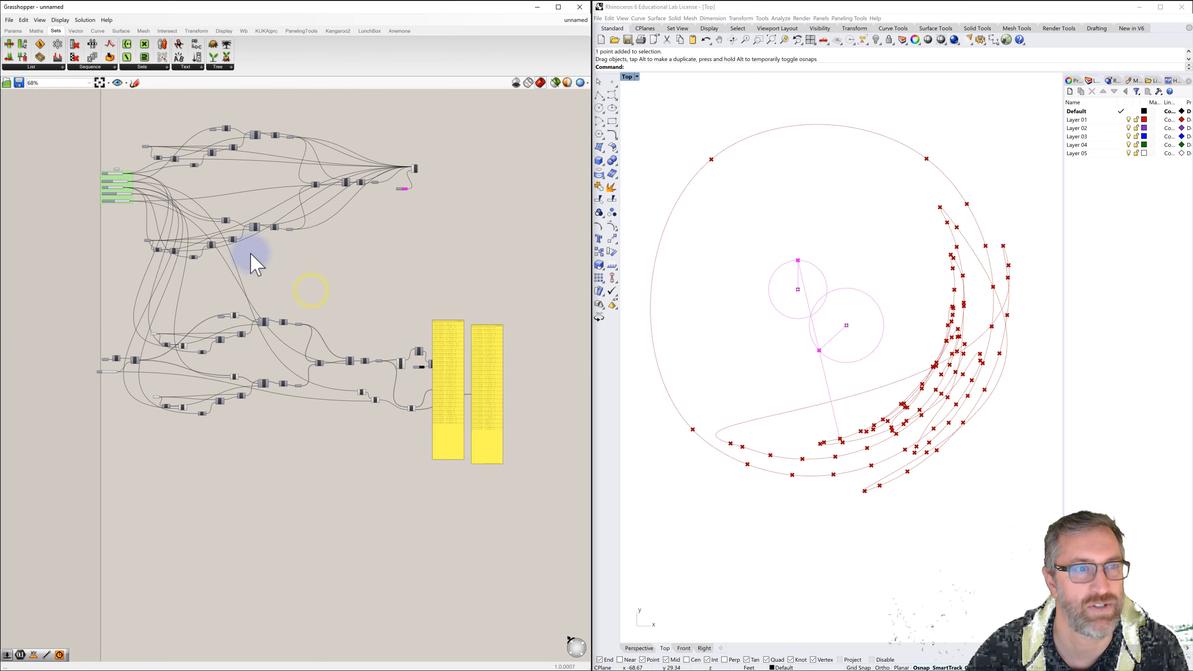
pyautogui.scroll(1, 130, 191)
pyautogui.moveTo(162, 182); pyautogui.dragTo(146, 197, button='right')
pyautogui.scroll(1, 110, 196)
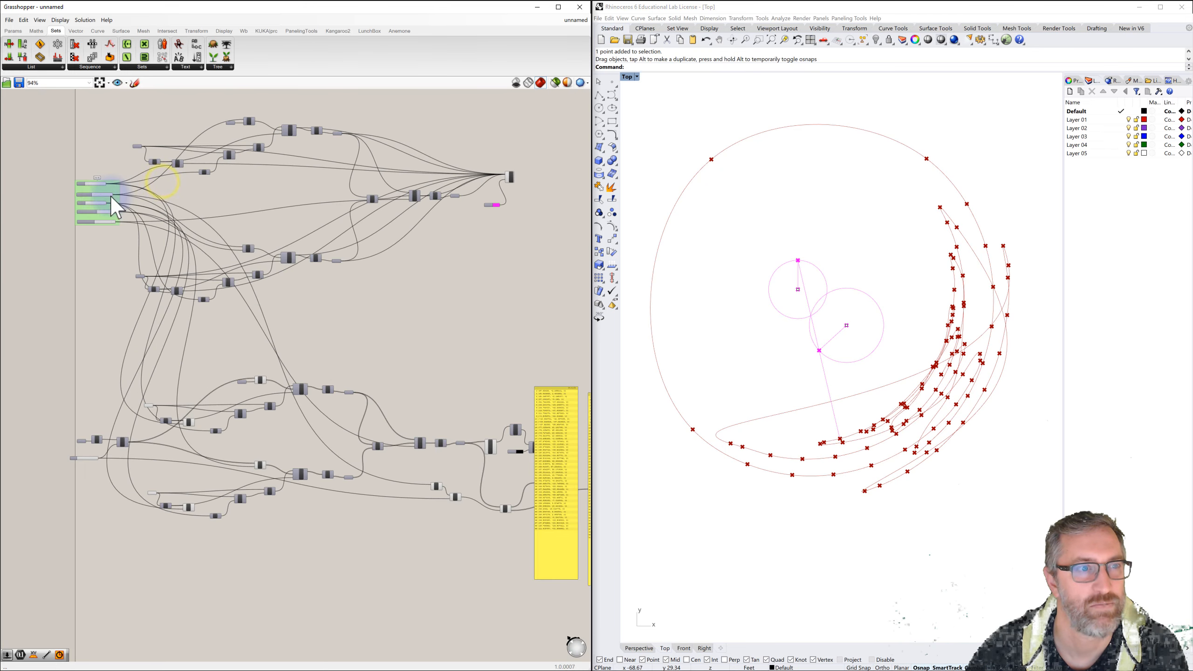
pyautogui.scroll(2, 93, 200)
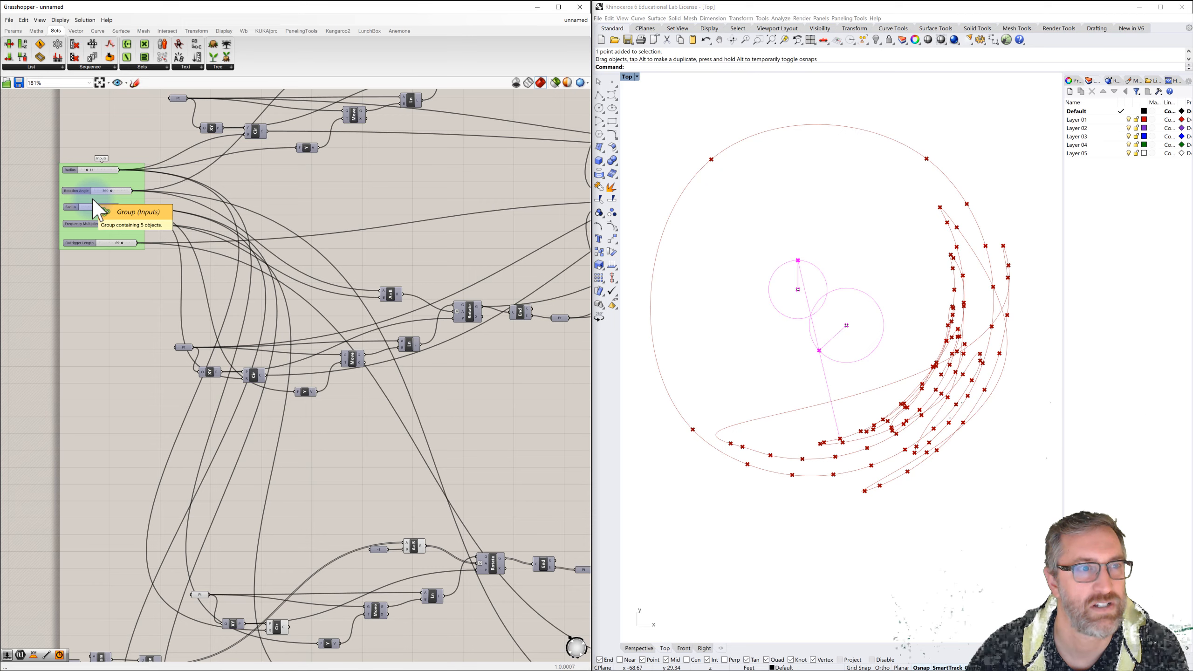
pyautogui.scroll(-4, 92, 200)
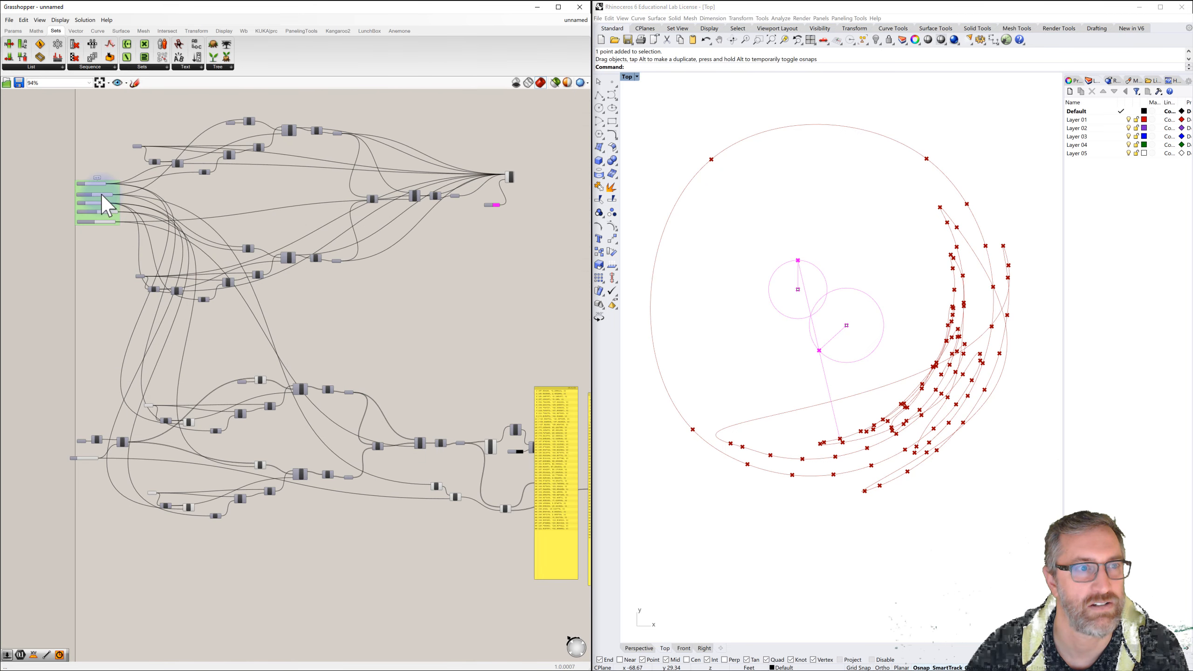
pyautogui.click(100, 195)
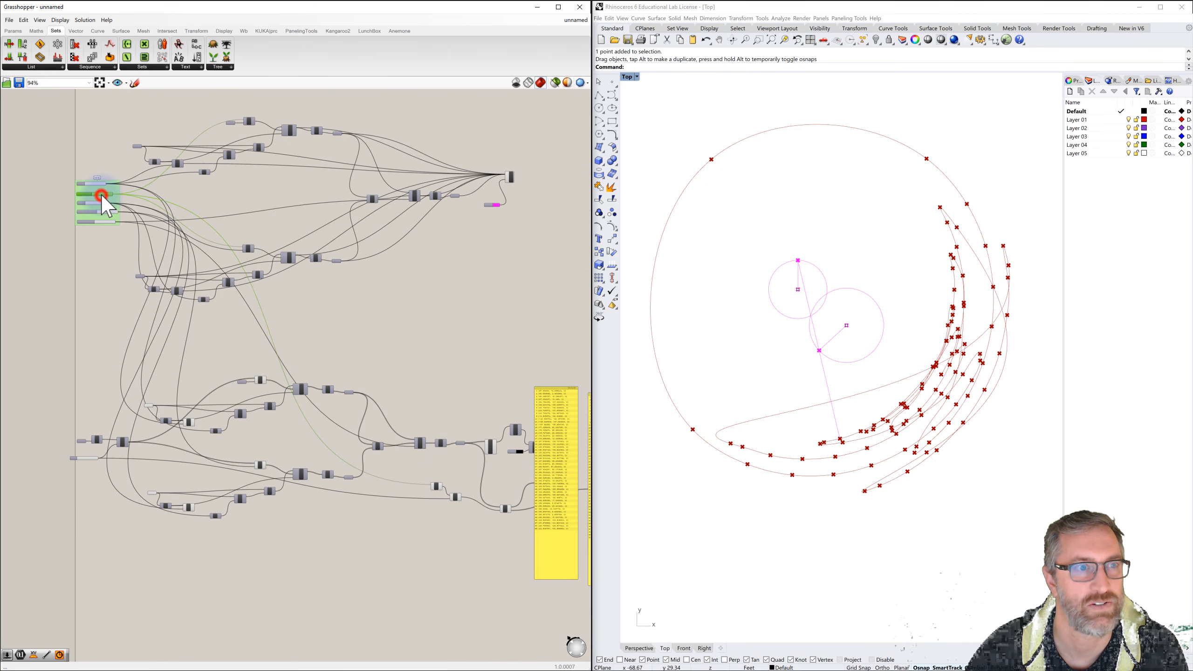
pyautogui.click(378, 301)
# Step: Move both point-list panels beside the Inputs group and vary the Rotation Angle slider to test the list split
pyautogui.moveTo(396, 327); pyautogui.dragTo(334, 296, button='right')
pyautogui.moveTo(492, 360); pyautogui.dragTo(148, 147)
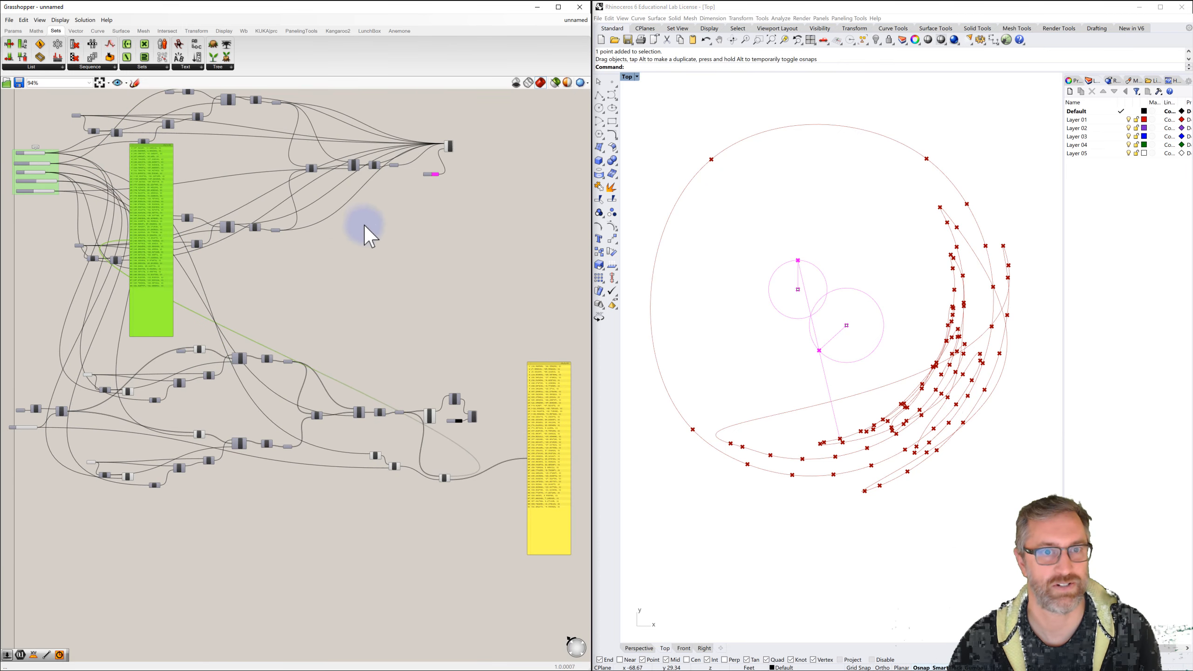
pyautogui.moveTo(540, 362); pyautogui.dragTo(190, 144)
pyautogui.scroll(5, 13, 144)
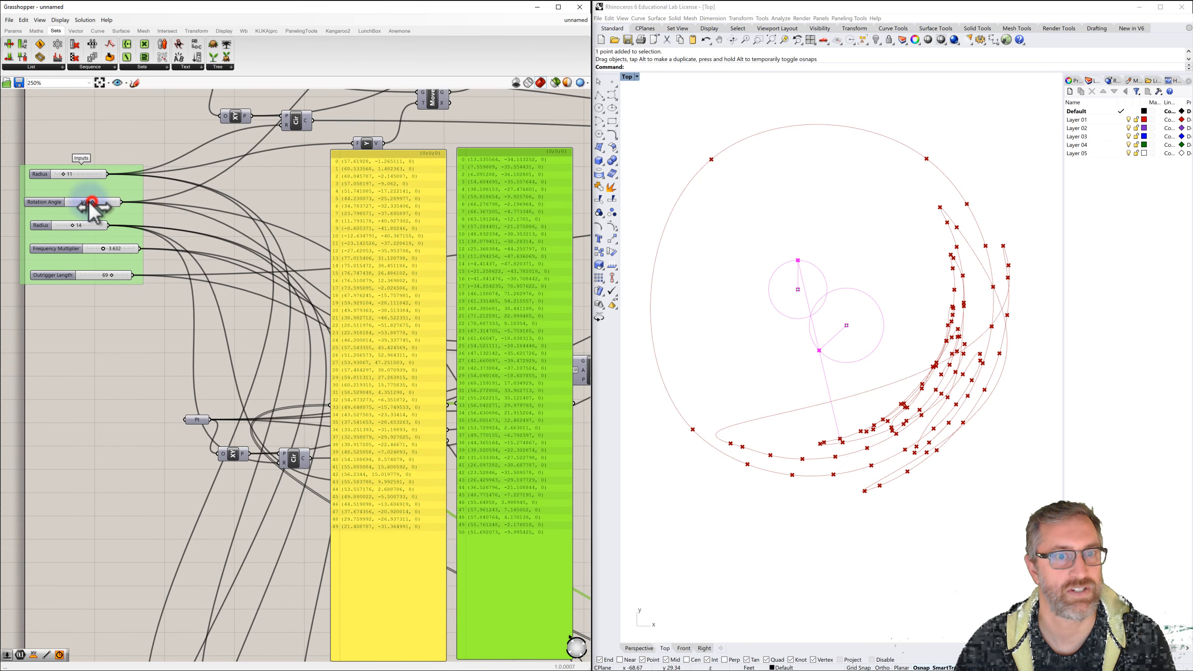
pyautogui.moveTo(92, 207)
pyautogui.mouseDown()
pyautogui.moveTo(71, 212)
pyautogui.moveTo(126, 210)
pyautogui.moveTo(85, 206)
pyautogui.mouseUp()
# Step: Move both point-list panels back beside the Split List component
pyautogui.scroll(-4, 194, 202)
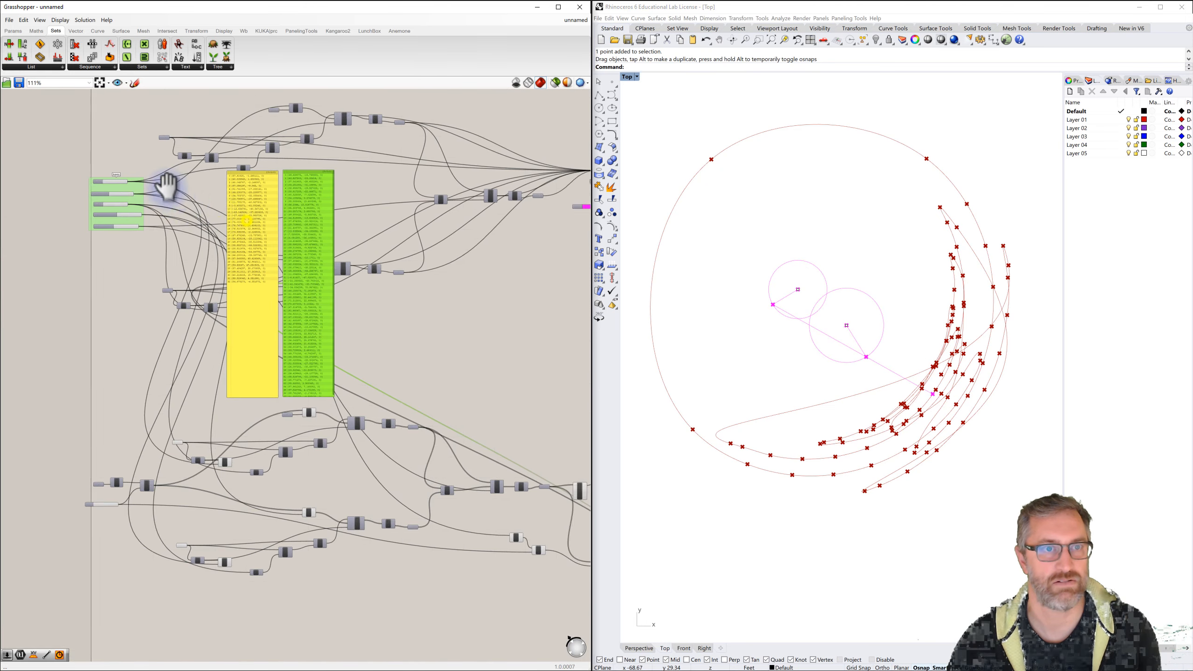
pyautogui.moveTo(188, 144); pyautogui.dragTo(520, 403)
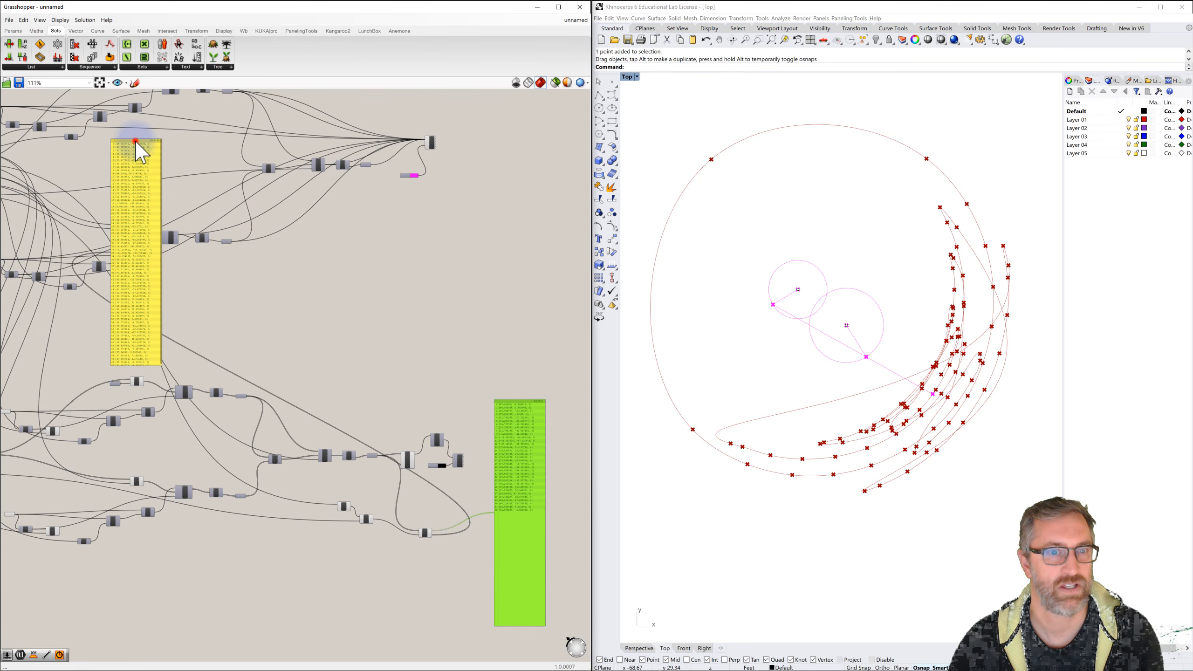
pyautogui.moveTo(135, 142); pyautogui.dragTo(576, 402)
# Step: Set the Rotation Angle slider to 97 and inspect the two split lists in their panels
pyautogui.scroll(-3, 375, 353)
pyautogui.scroll(10, 192, 244)
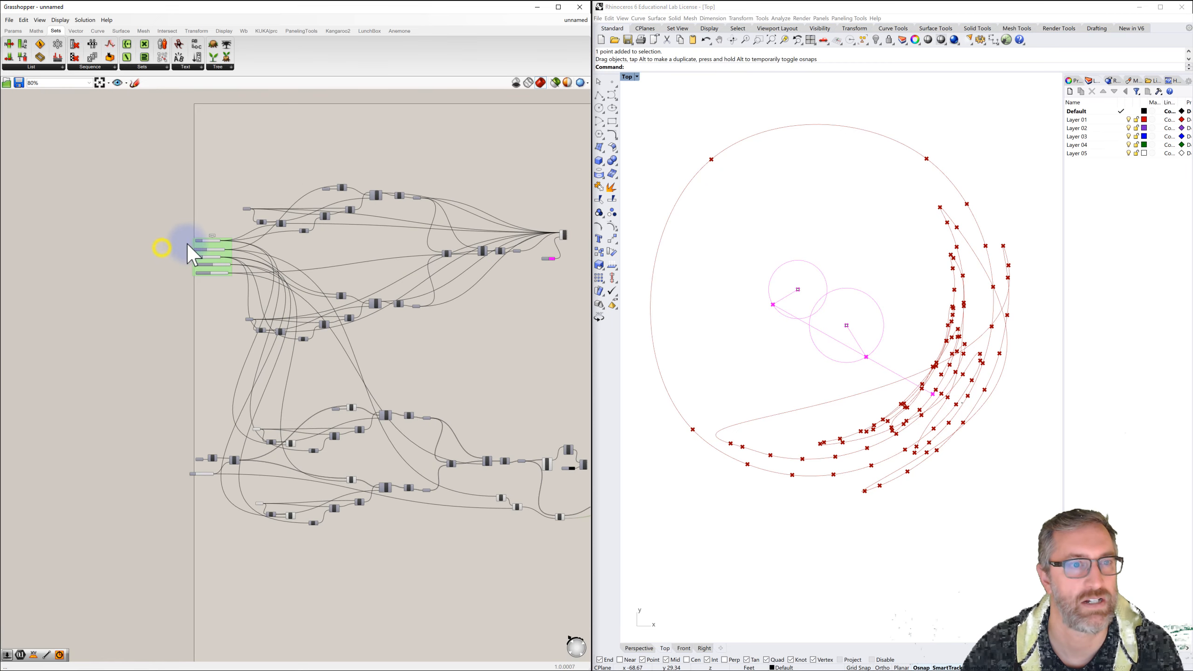
pyautogui.moveTo(261, 262); pyautogui.dragTo(251, 264)
pyautogui.scroll(-5, 227, 262)
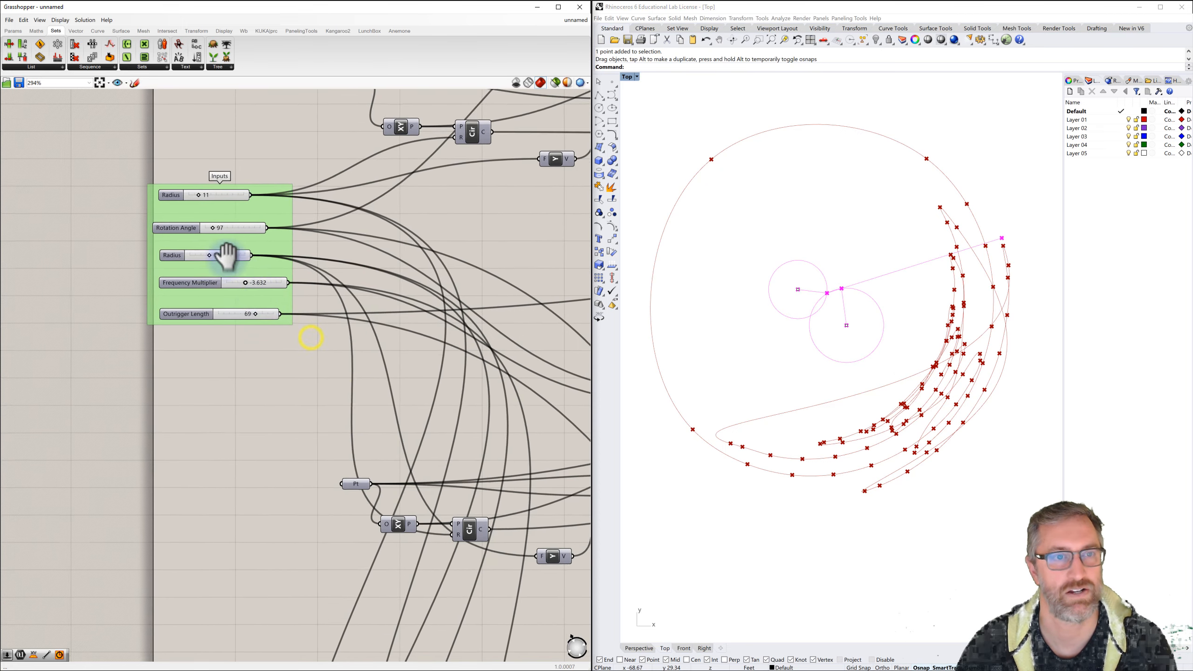
pyautogui.moveTo(358, 328); pyautogui.dragTo(226, 227, button='right')
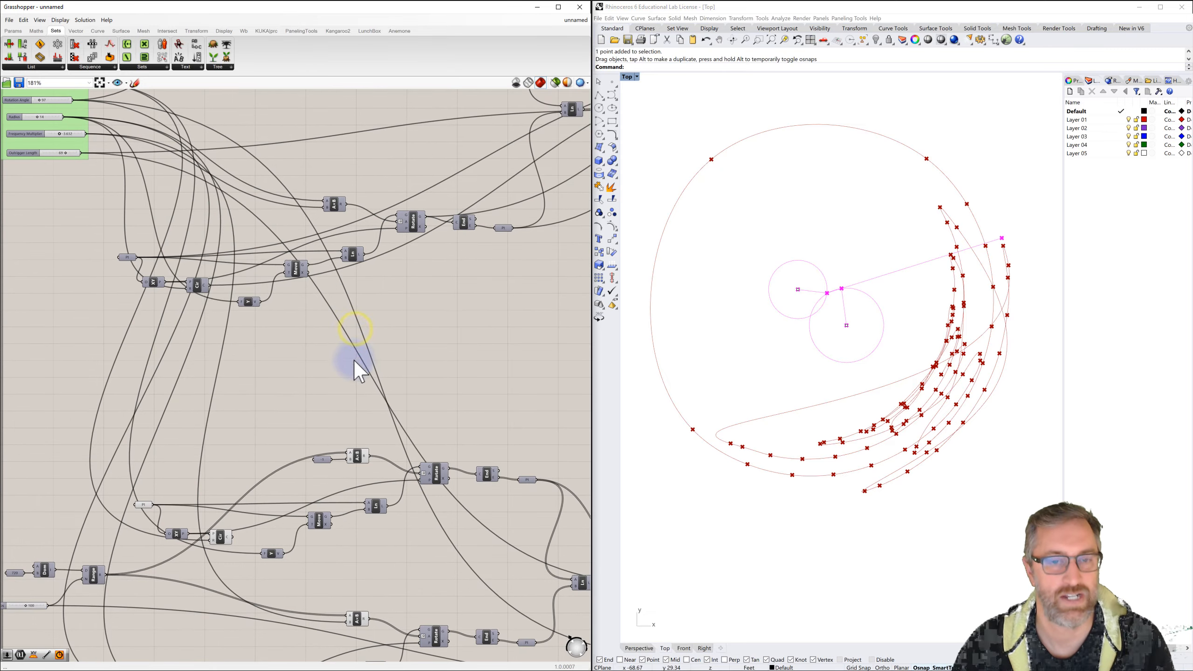
pyautogui.moveTo(354, 359); pyautogui.dragTo(184, 267, button='right')
pyautogui.scroll(-2, 211, 275)
pyautogui.moveTo(330, 303); pyautogui.dragTo(251, 277, button='right')
pyautogui.scroll(2, 357, 367)
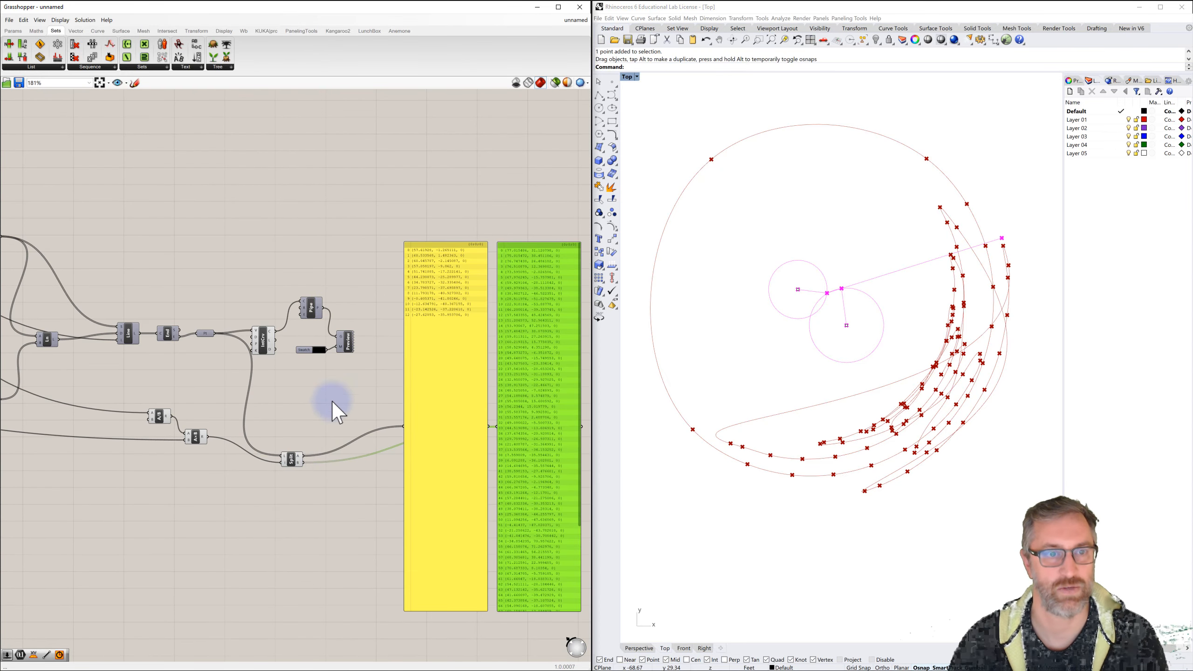
pyautogui.moveTo(329, 382); pyautogui.dragTo(292, 378, button='right')
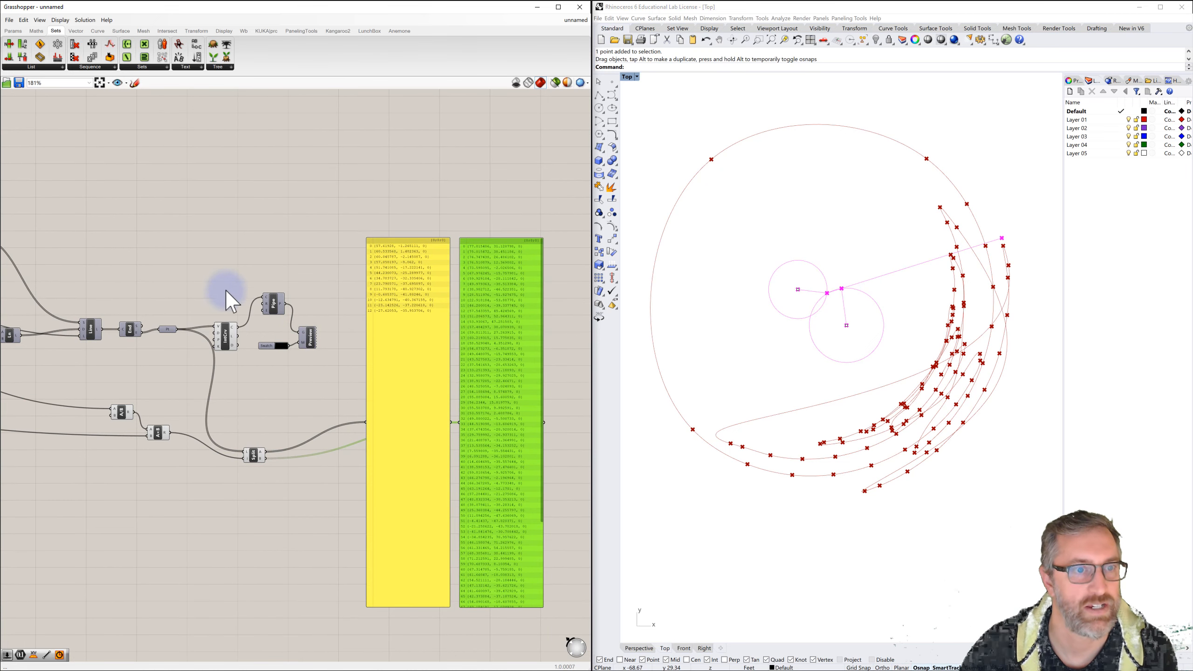
# Step: Move the Interpolate, Pipe, Custom Preview and swatch components up together, and shift the two point-list panels down
pyautogui.moveTo(205, 280); pyautogui.dragTo(343, 376)
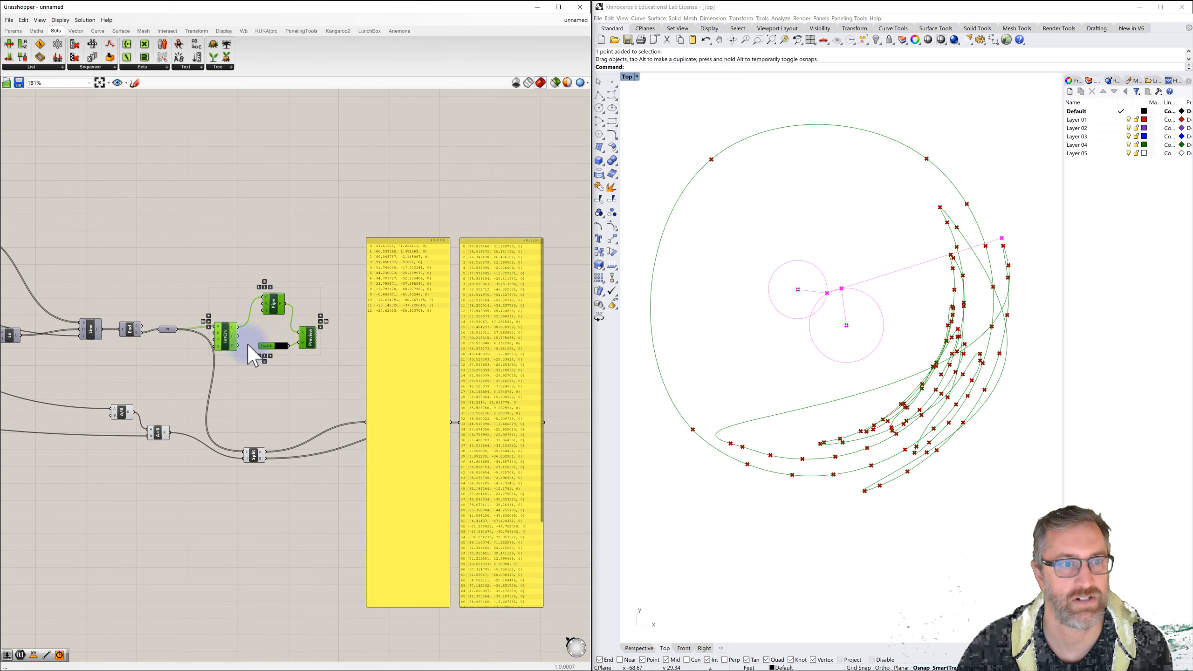
pyautogui.moveTo(222, 342); pyautogui.dragTo(361, 165)
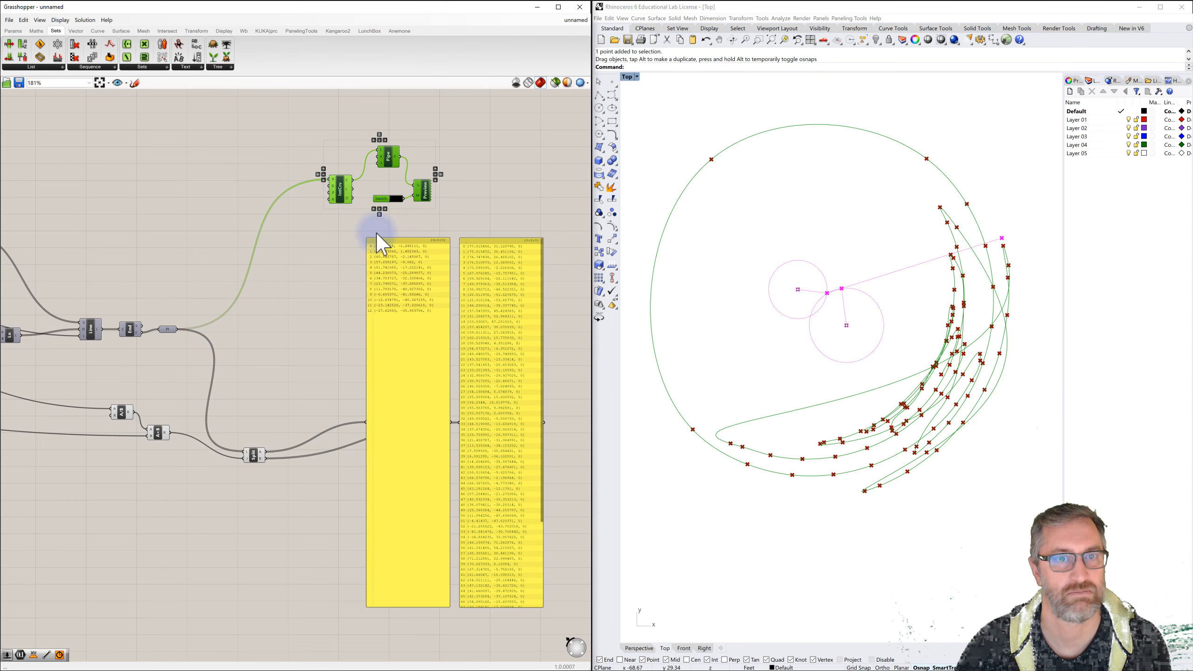
pyautogui.click(415, 237)
pyautogui.moveTo(467, 227); pyautogui.dragTo(395, 325)
pyautogui.moveTo(309, 132); pyautogui.dragTo(430, 231)
pyautogui.moveTo(392, 171); pyautogui.dragTo(374, 193)
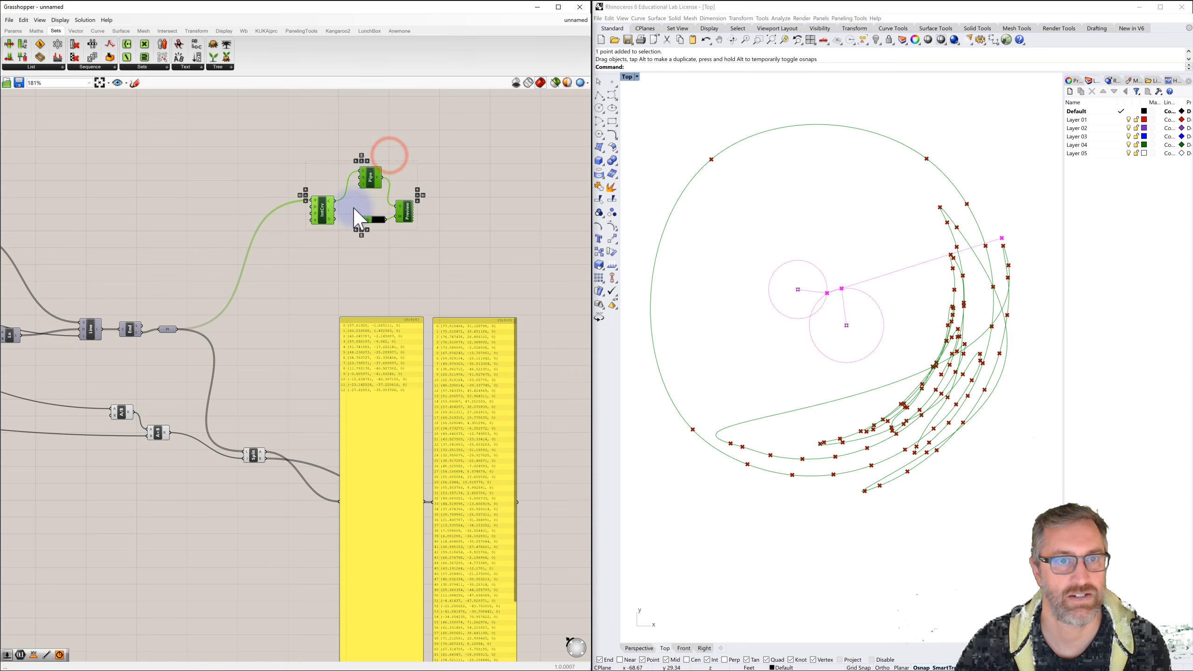
# Step: Wire Split List's output A into the Interpolate component's V input and place a copy of the interpolate, pipe, preview and swatch set below it
pyautogui.click(284, 347)
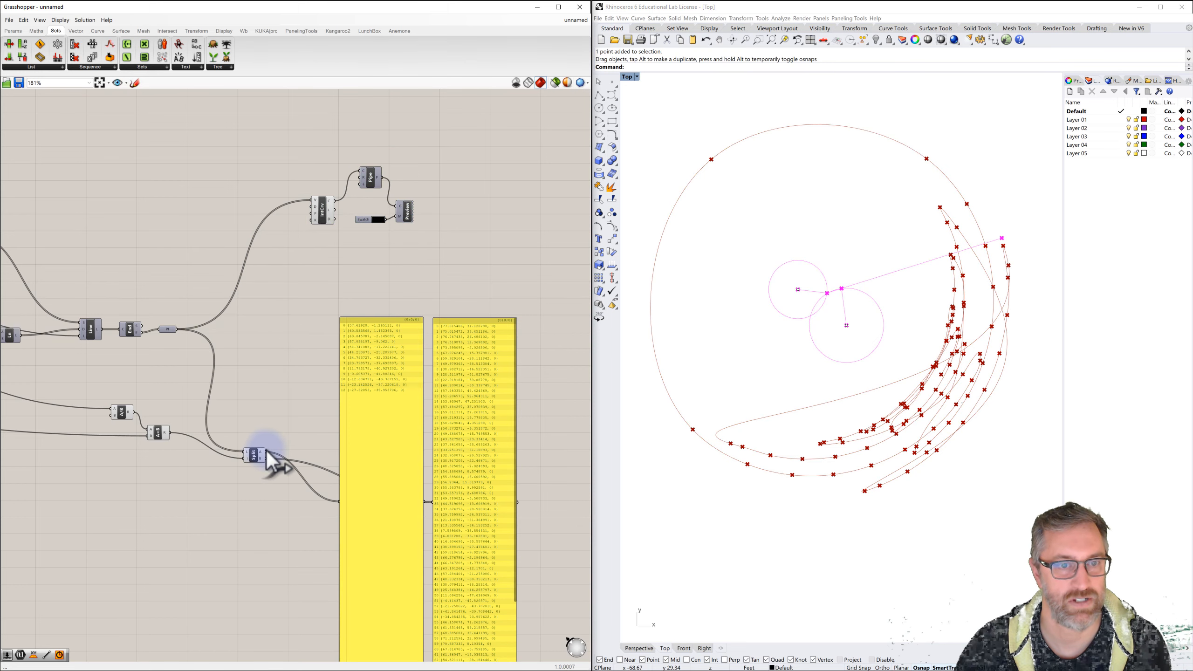
pyautogui.moveTo(266, 451); pyautogui.dragTo(313, 202)
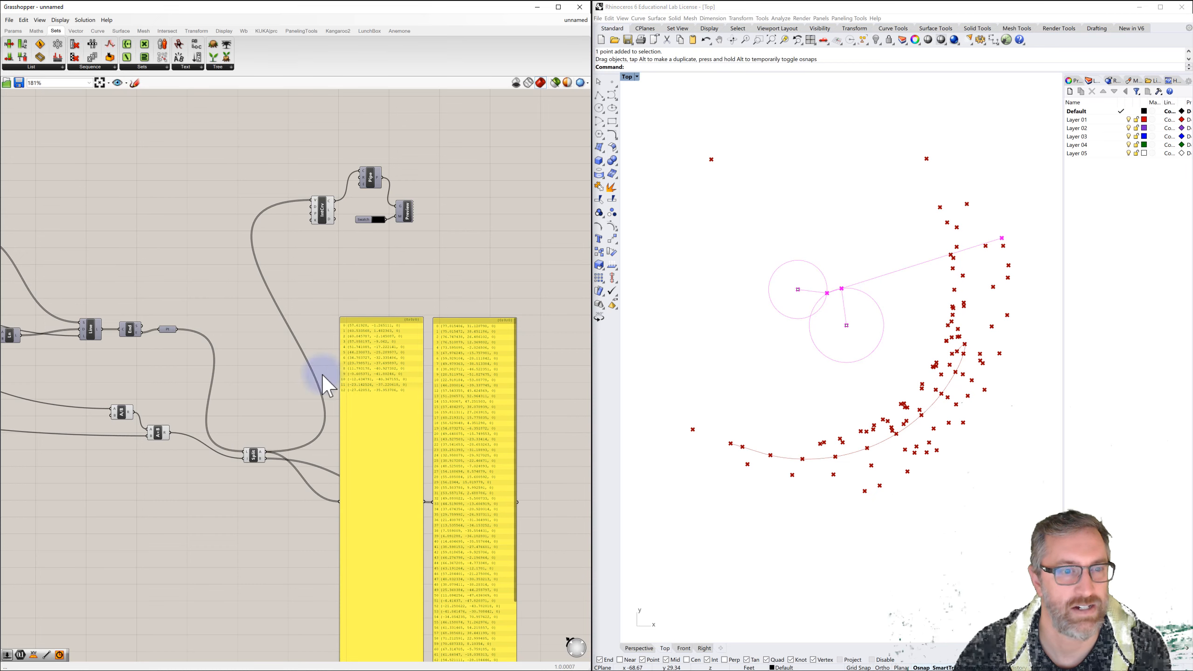
pyautogui.moveTo(301, 147); pyautogui.dragTo(441, 242)
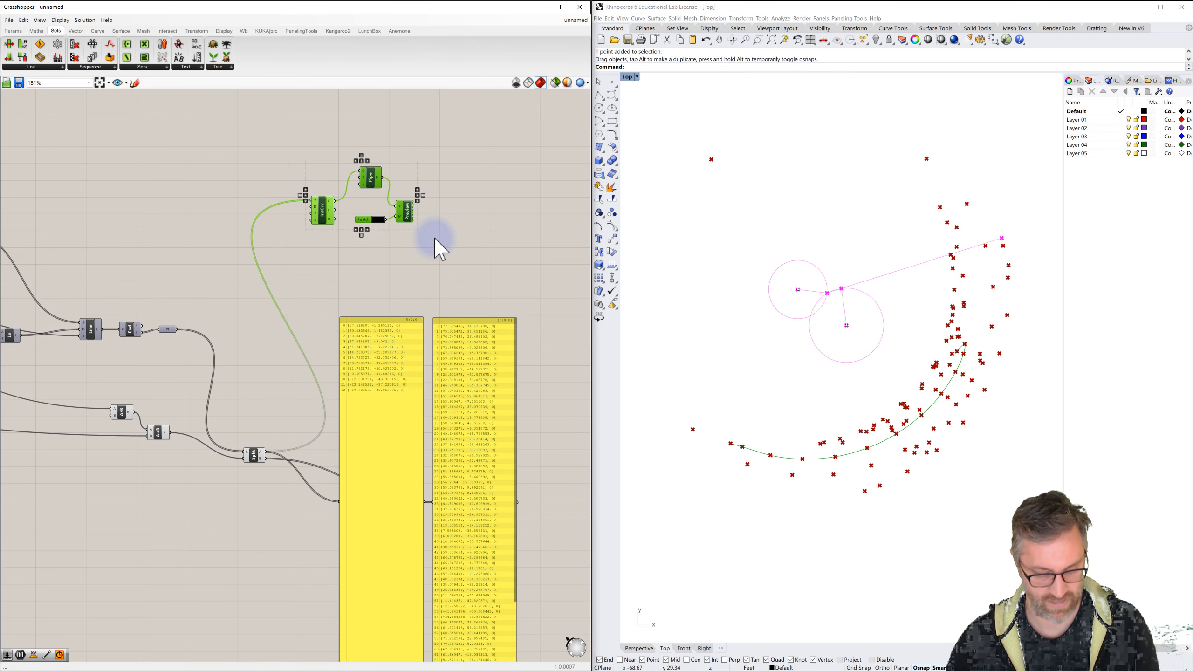
pyautogui.hotkey('ctrl', 'v')
pyautogui.moveTo(331, 216); pyautogui.dragTo(324, 289)
pyautogui.moveTo(434, 225); pyautogui.dragTo(427, 160, button='right')
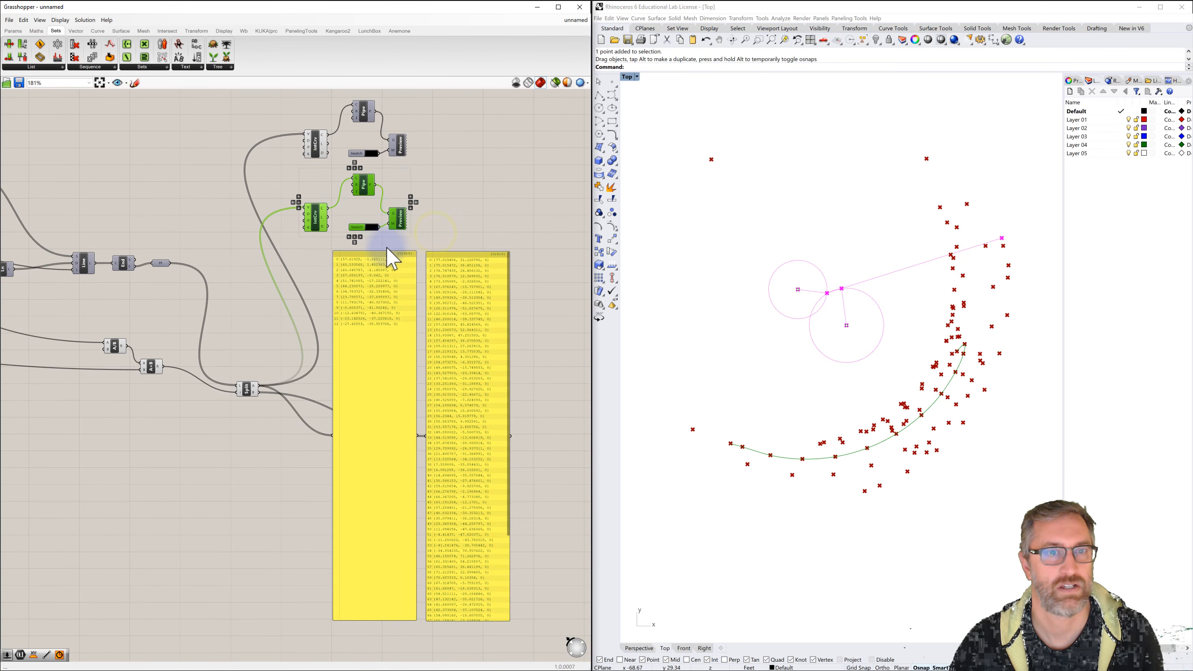
pyautogui.moveTo(464, 236); pyautogui.dragTo(408, 330)
pyautogui.click(369, 265)
# Step: Delete the Pipe from the copied set and wire its interpolated curve straight into the copied Custom Preview
pyautogui.click(366, 190)
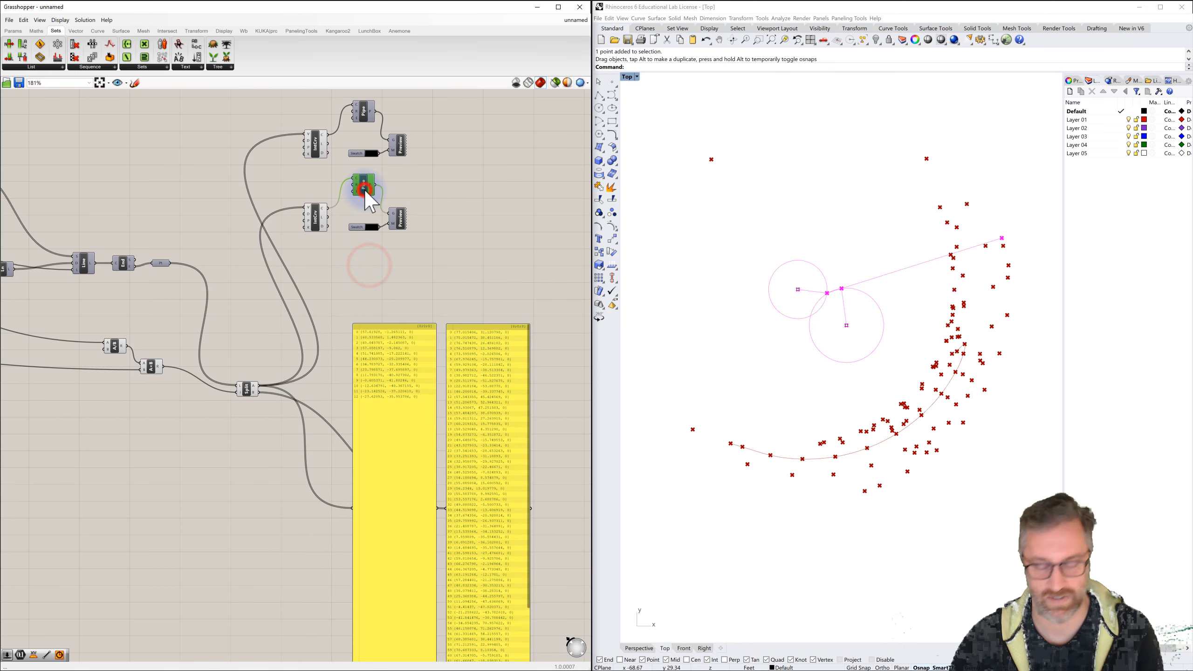
pyautogui.press('Delete')
pyautogui.moveTo(329, 209); pyautogui.dragTo(389, 215)
# Step: Set the copied colour swatch to magenta with hue 308°, saturation 100 and value 100
pyautogui.click(372, 228)
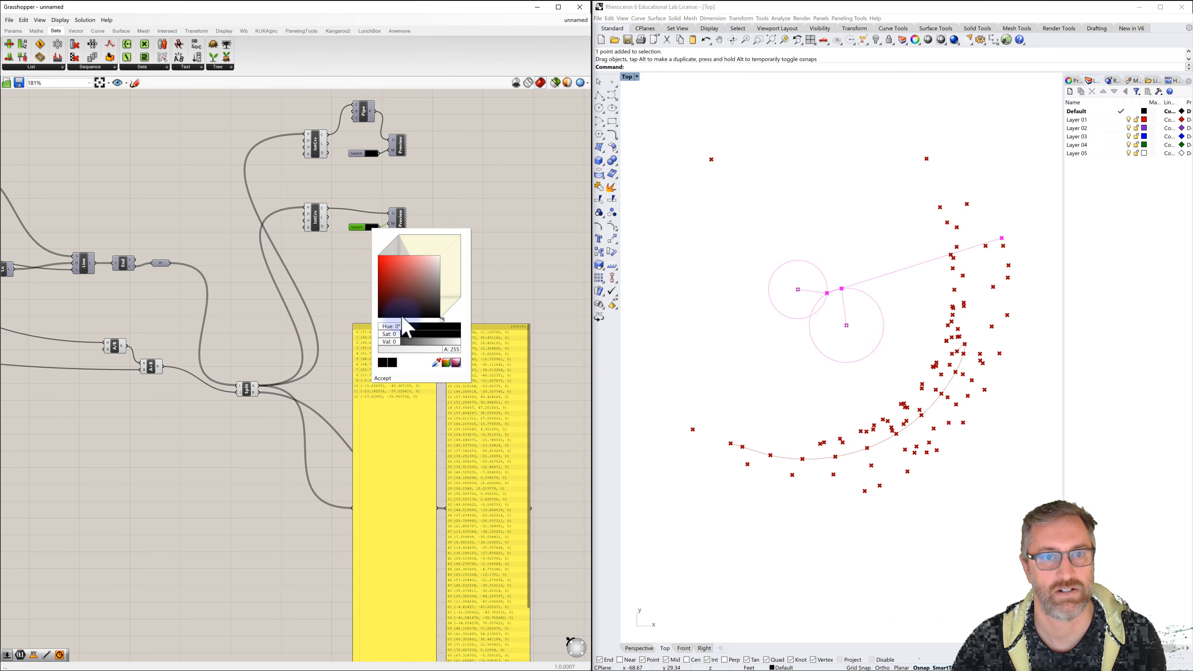
pyautogui.moveTo(401, 327); pyautogui.dragTo(473, 348)
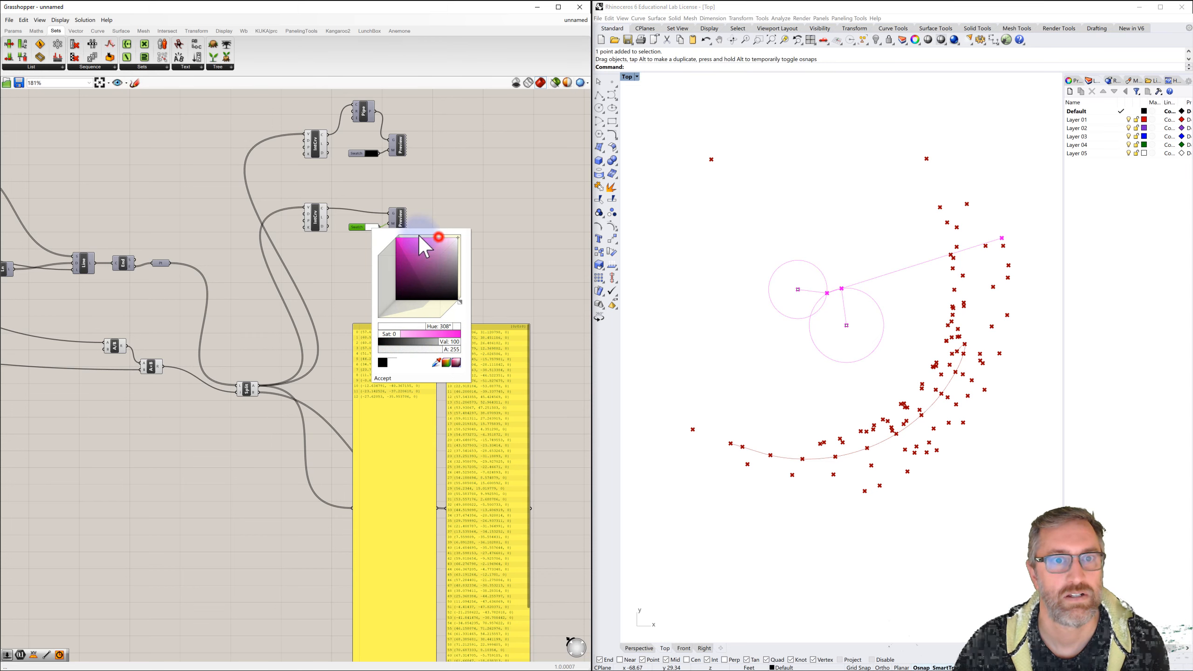
pyautogui.moveTo(420, 236); pyautogui.dragTo(384, 232)
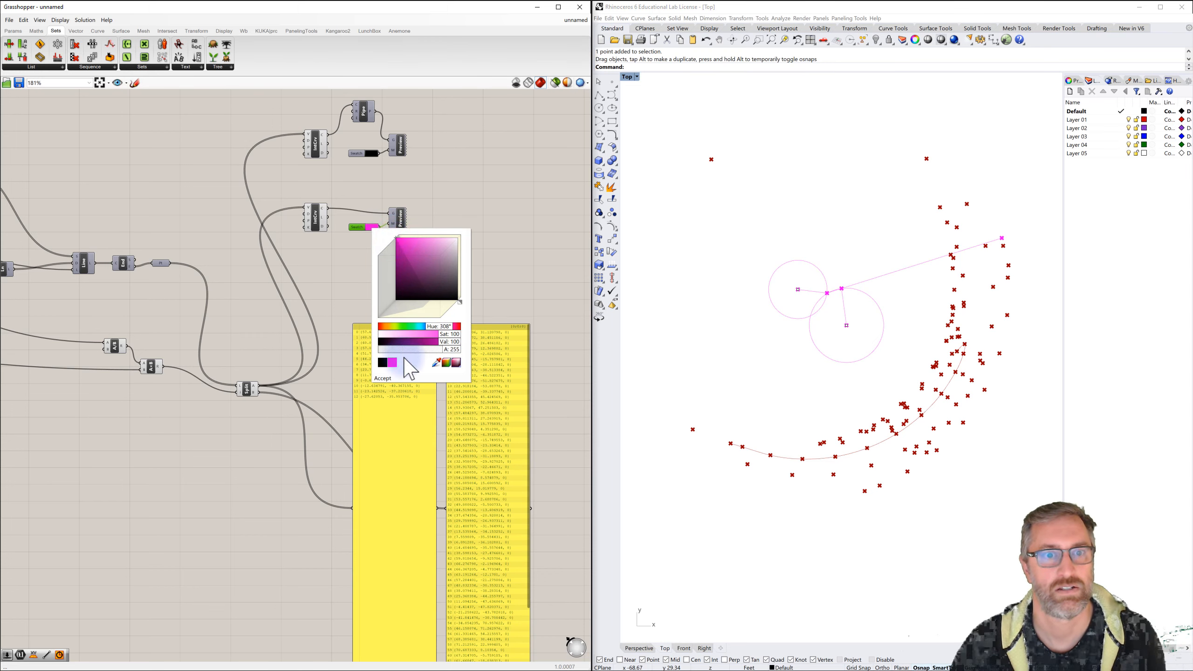
pyautogui.click(384, 380)
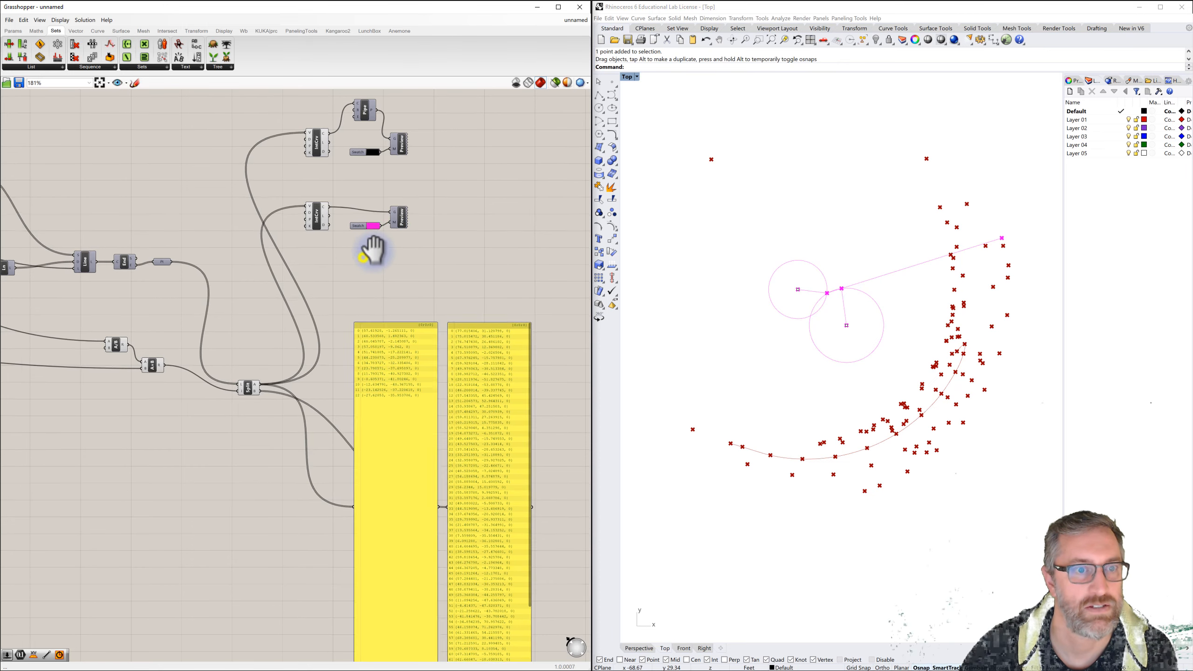
# Step: Turn on the viewport preview for both the piped curve's and the magenta curve's Custom Preview components
pyautogui.moveTo(373, 247); pyautogui.dragTo(384, 235, button='right')
pyautogui.moveTo(408, 185); pyautogui.dragTo(406, 205, button='right')
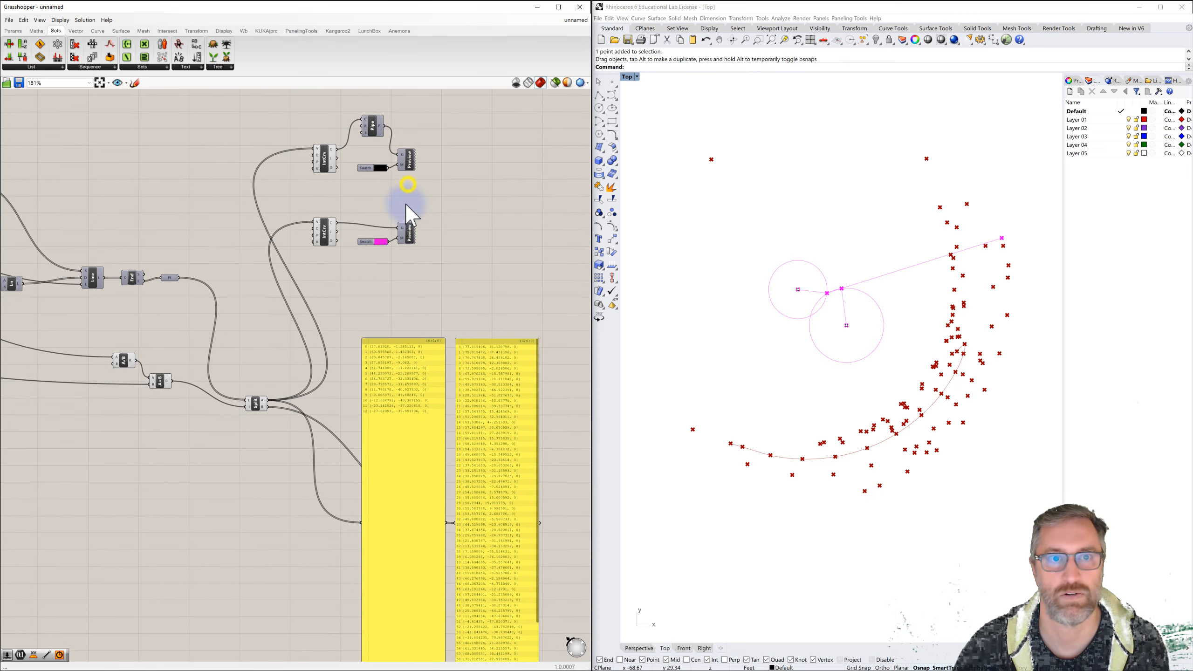
pyautogui.rightClick(408, 165)
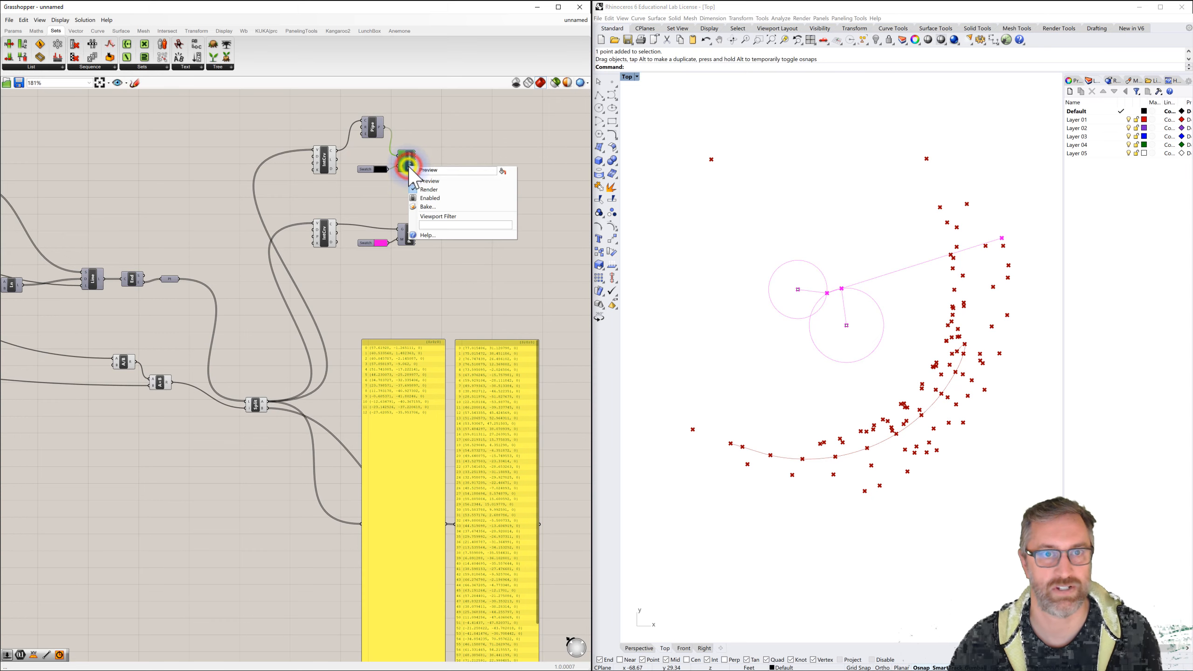
pyautogui.click(428, 182)
pyautogui.click(419, 196)
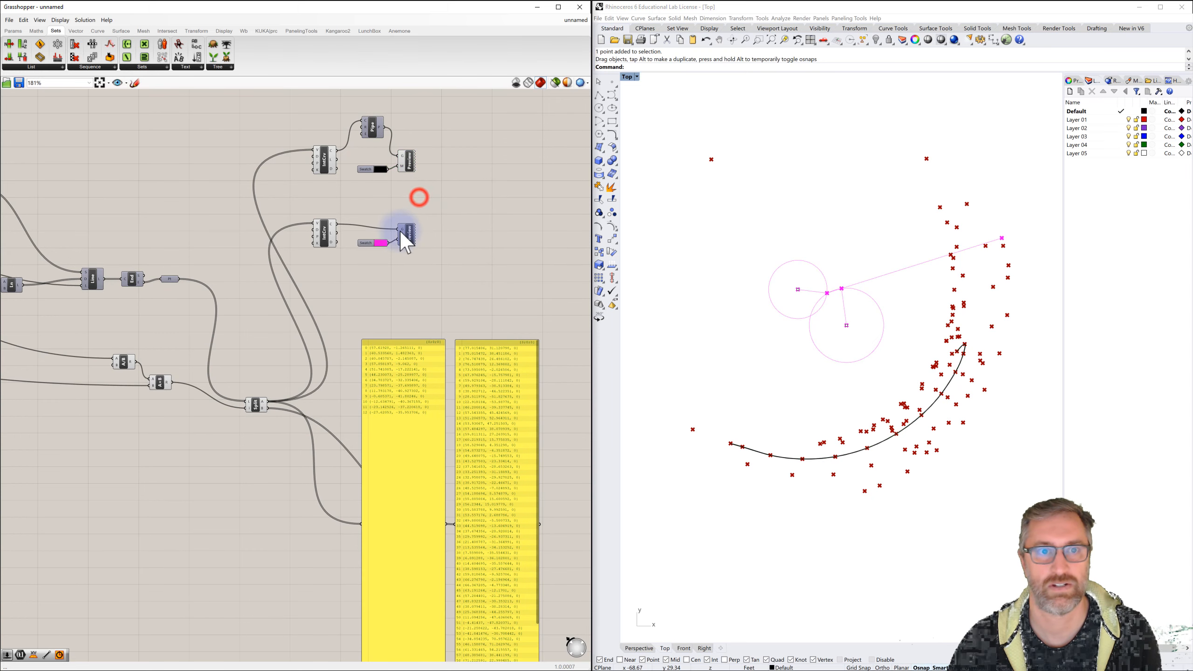
pyautogui.rightClick(412, 232)
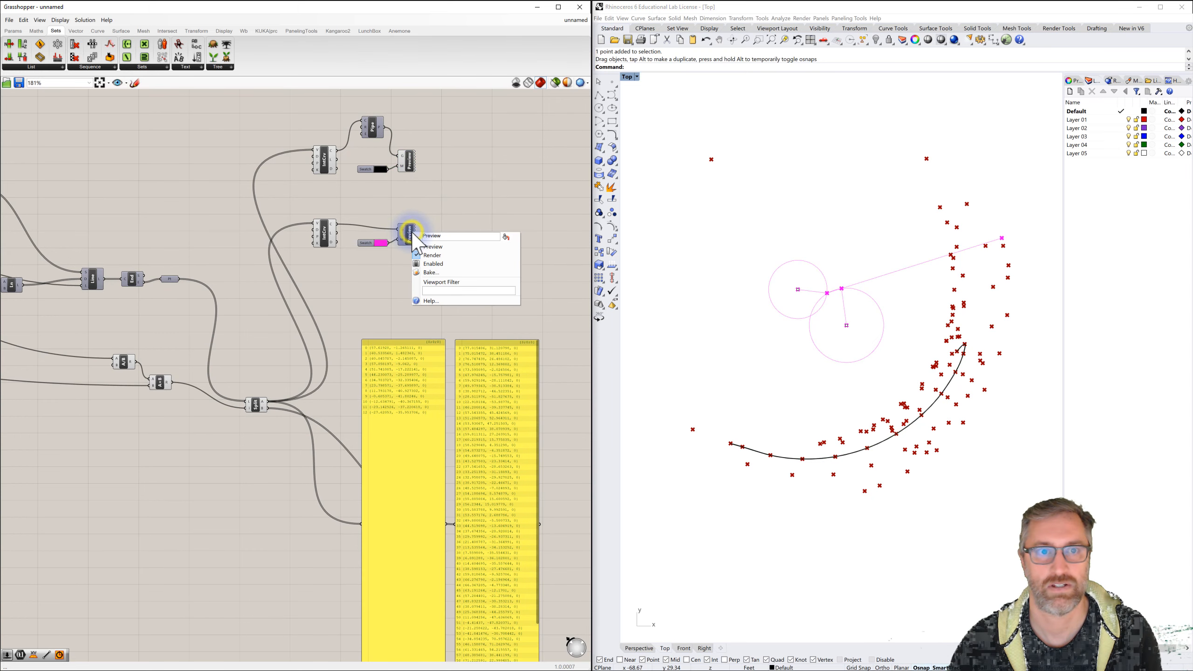
pyautogui.click(431, 247)
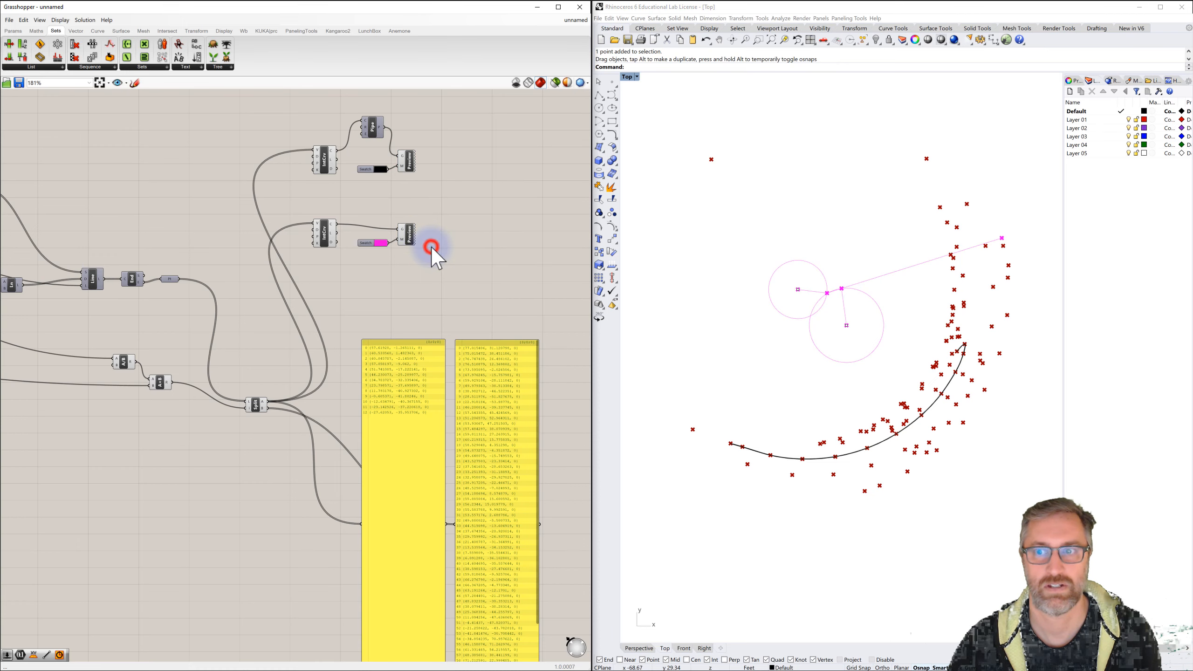
pyautogui.click(458, 230)
pyautogui.scroll(-2, 426, 257)
pyautogui.scroll(5, 328, 352)
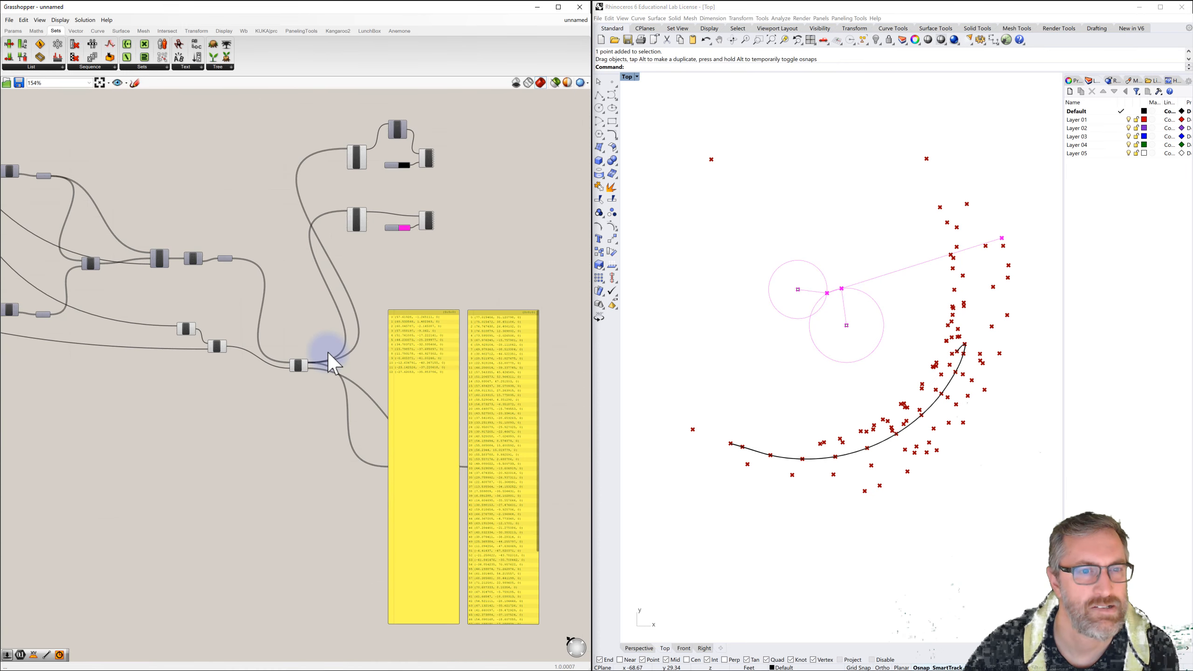
# Step: Wire Split List's output B into the V input of the Interpolate component that feeds the magenta preview
pyautogui.moveTo(315, 354); pyautogui.dragTo(303, 365, button='right')
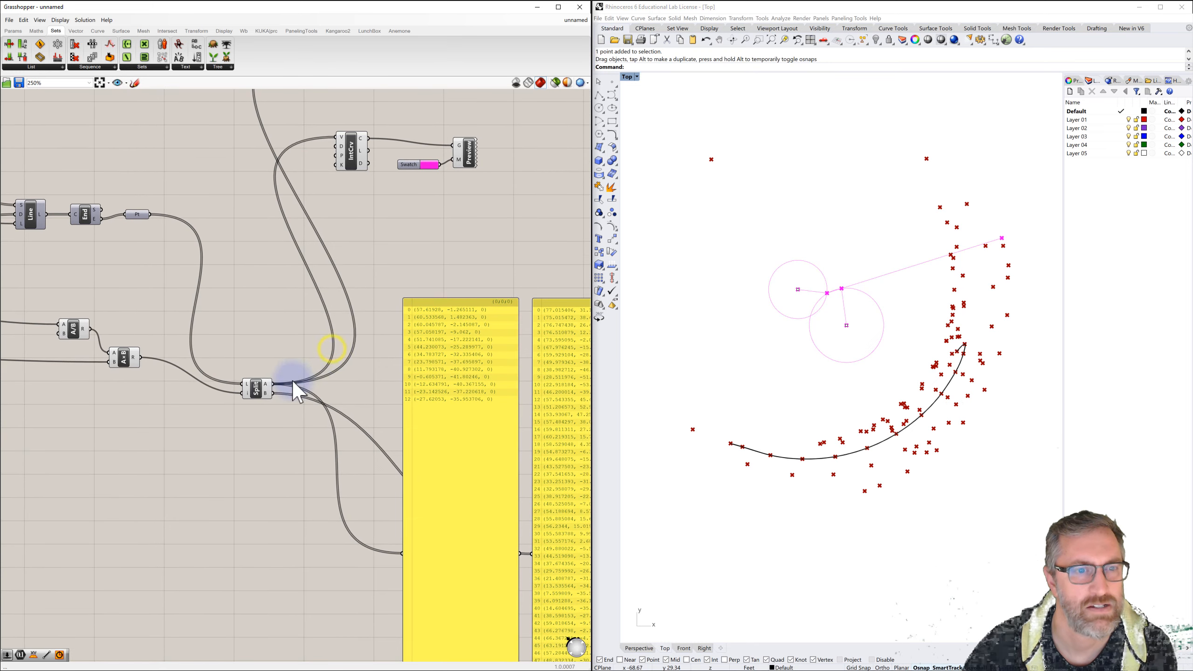
pyautogui.moveTo(272, 393); pyautogui.dragTo(333, 141)
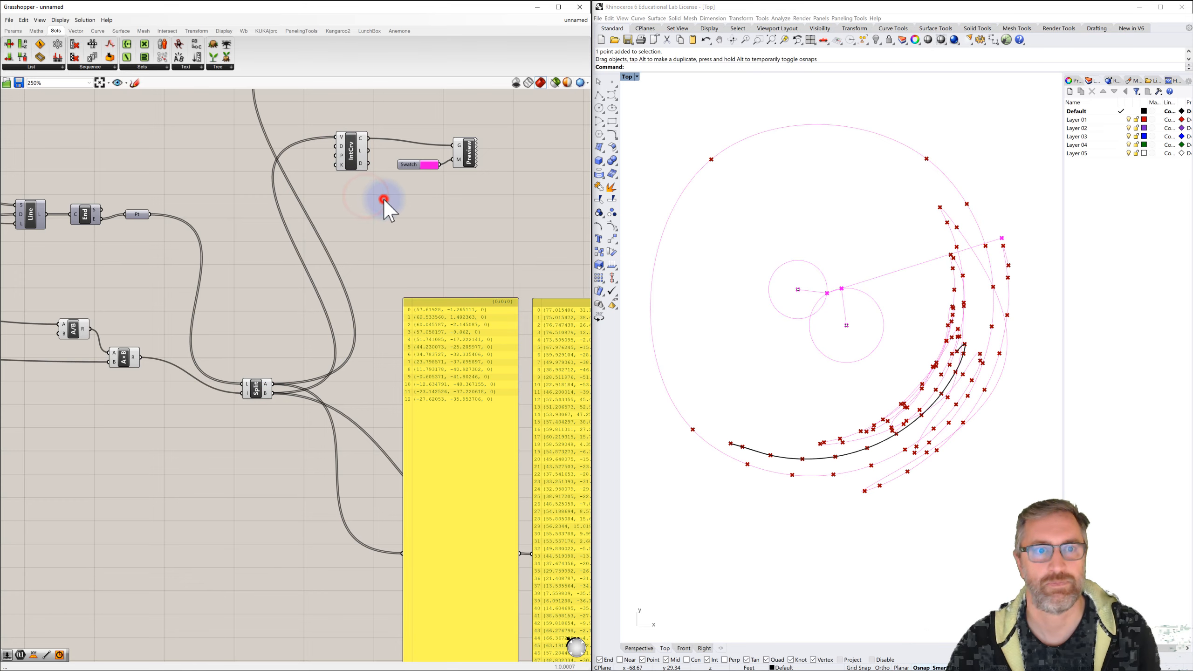
# Step: Sweep the Rotation Angle slider up to 720 and back to 0 to test the drawn and remaining curve previews
pyautogui.scroll(-5, 390, 206)
pyautogui.moveTo(324, 172); pyautogui.dragTo(444, 271, button='right')
pyautogui.moveTo(318, 194); pyautogui.dragTo(431, 262, button='right')
pyautogui.moveTo(183, 133); pyautogui.dragTo(253, 221, button='right')
pyautogui.scroll(5, 199, 216)
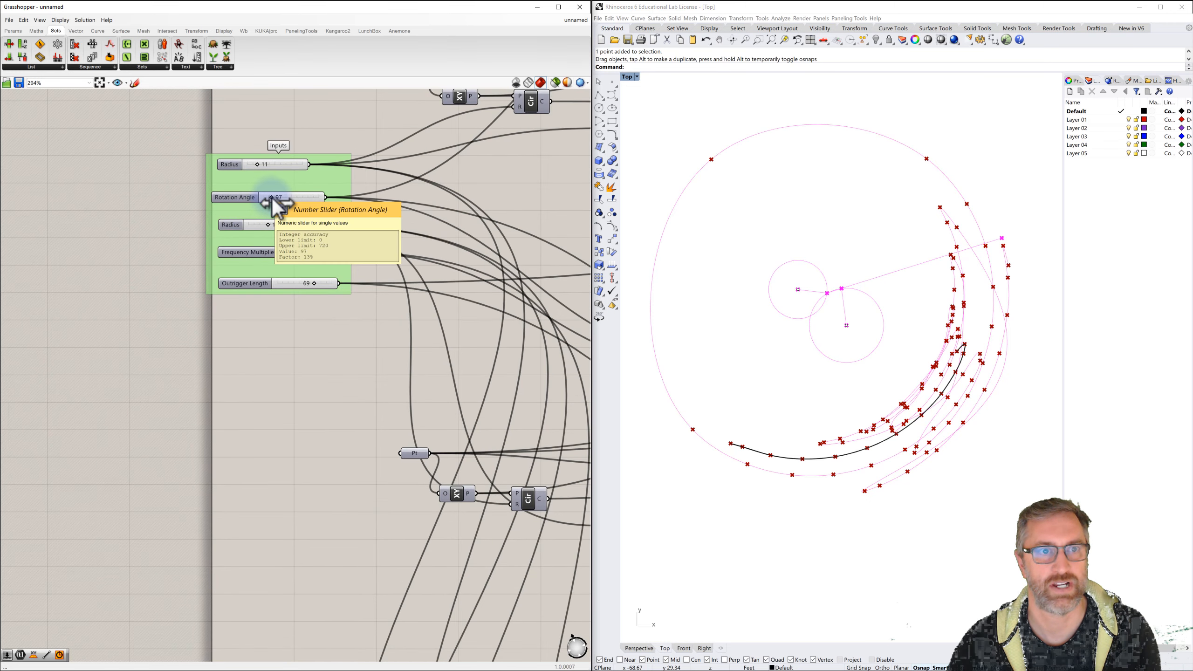
pyautogui.moveTo(270, 198); pyautogui.dragTo(324, 216)
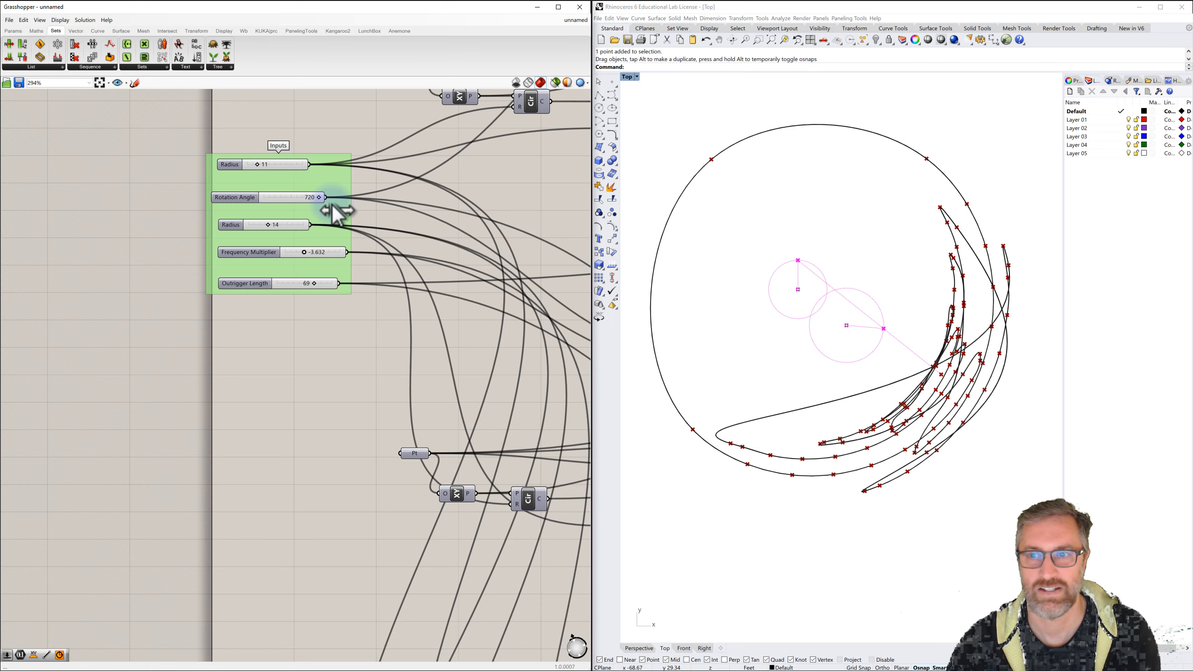
pyautogui.moveTo(321, 212); pyautogui.dragTo(256, 235)
# Step: Examine the Split List, the two Interpolate branches and their previews at the end of the definition with Rotation Angle at 0
pyautogui.scroll(-5, 272, 339)
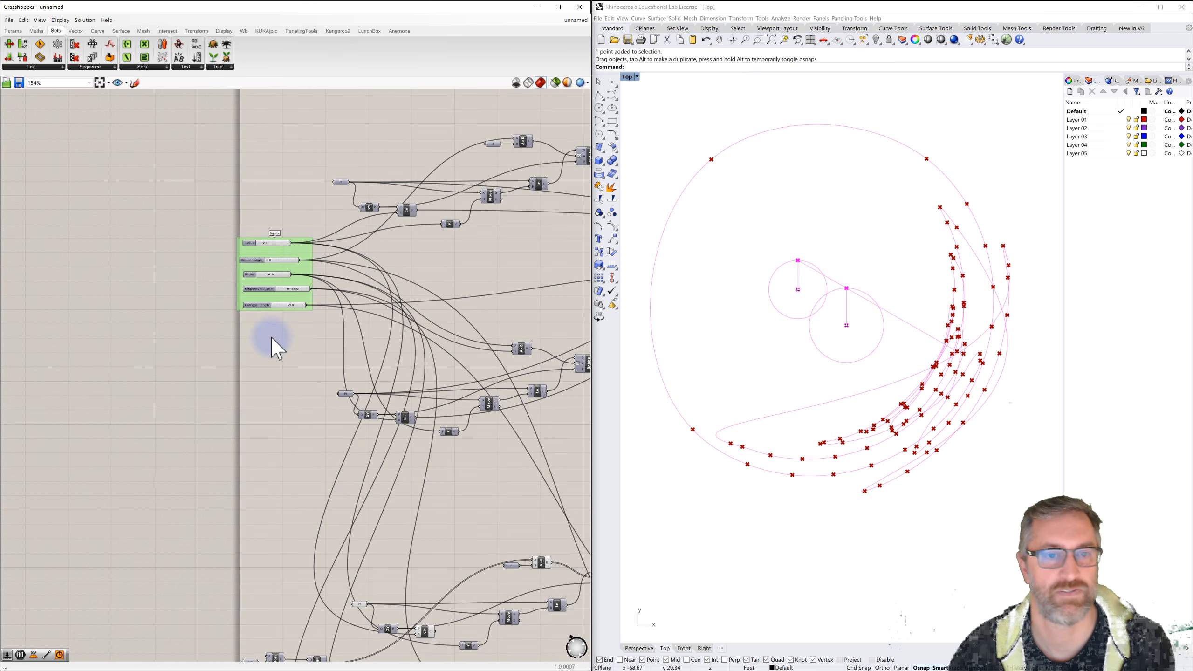
pyautogui.moveTo(270, 374); pyautogui.dragTo(136, 255, button='right')
pyautogui.scroll(-3, 136, 254)
pyautogui.moveTo(272, 334); pyautogui.dragTo(205, 276, button='right')
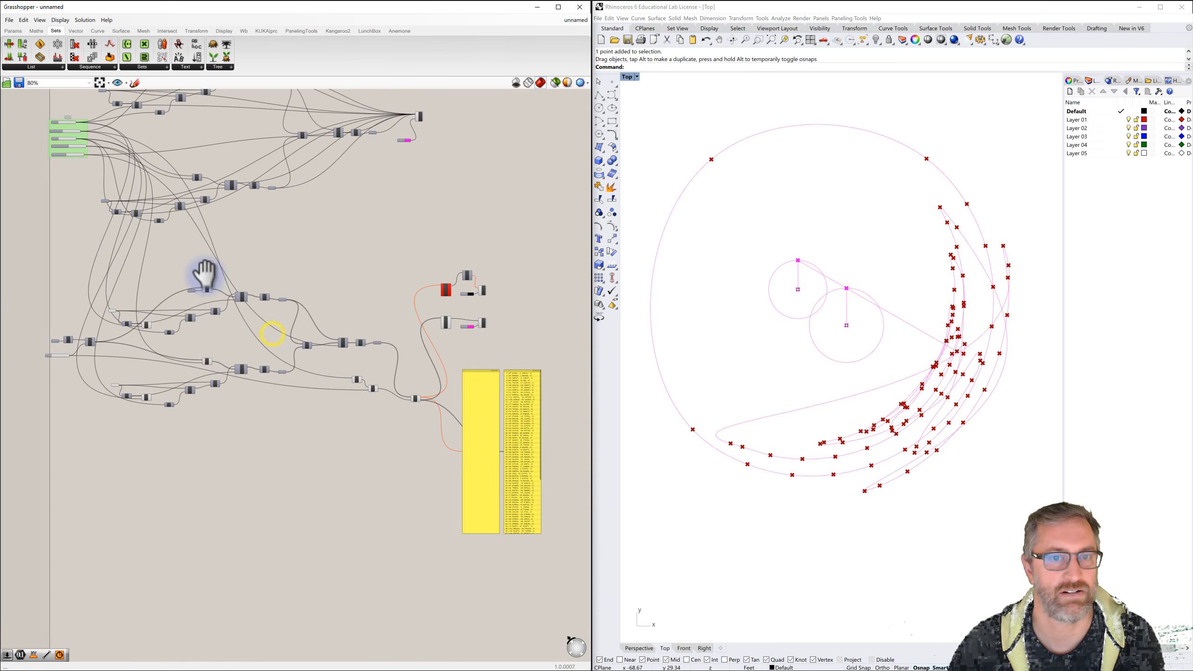
pyautogui.scroll(3, 399, 313)
pyautogui.moveTo(421, 322); pyautogui.dragTo(354, 249, button='right')
pyautogui.moveTo(487, 318); pyautogui.dragTo(438, 300, button='right')
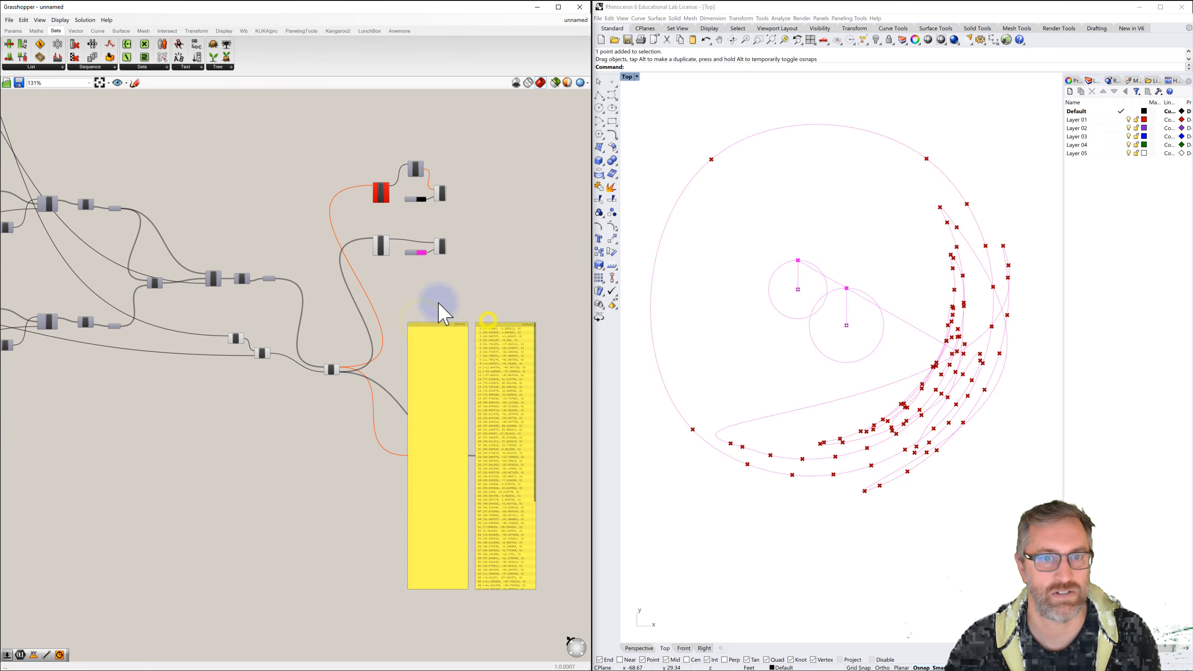
pyautogui.scroll(3, 395, 288)
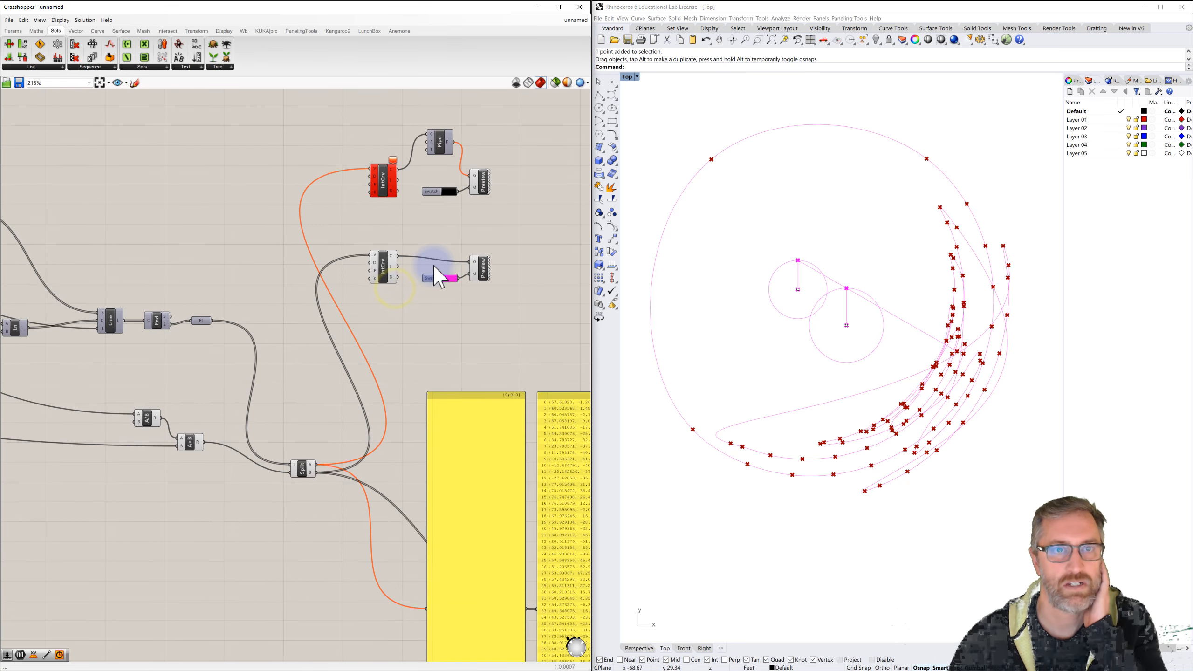
# Step: Raise the Steps slider feeding the Range component to 200
pyautogui.moveTo(332, 267); pyautogui.dragTo(475, 252, button='right')
pyautogui.moveTo(254, 299); pyautogui.dragTo(458, 290, button='right')
pyautogui.moveTo(187, 282); pyautogui.dragTo(388, 304, button='right')
pyautogui.scroll(3, 207, 310)
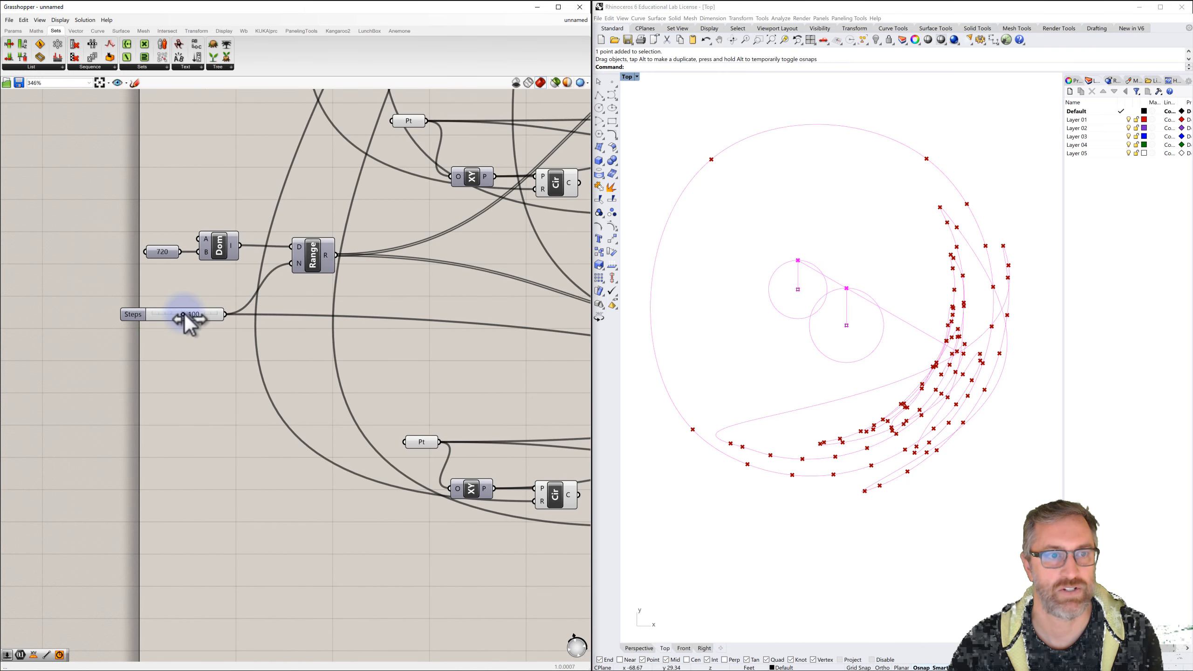
pyautogui.moveTo(184, 313); pyautogui.dragTo(225, 315)
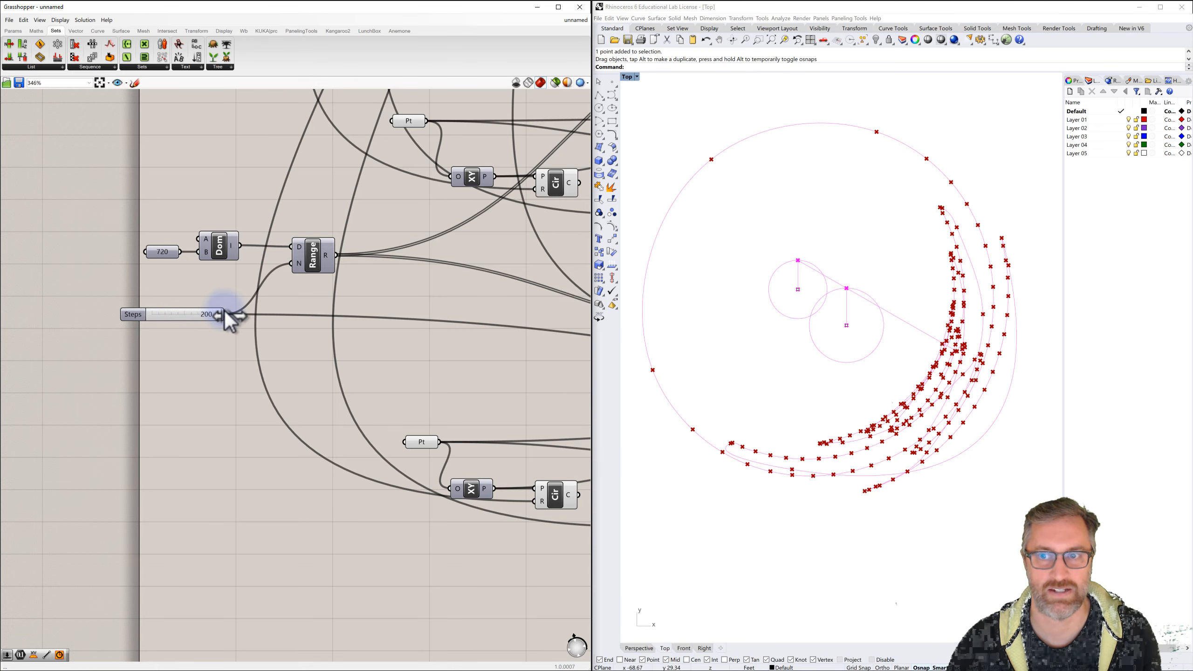
# Step: Turn off the viewport preview of the Split List component to hide its points
pyautogui.scroll(-3, 224, 287)
pyautogui.moveTo(233, 286); pyautogui.dragTo(150, 296, button='right')
pyautogui.scroll(-2, 151, 300)
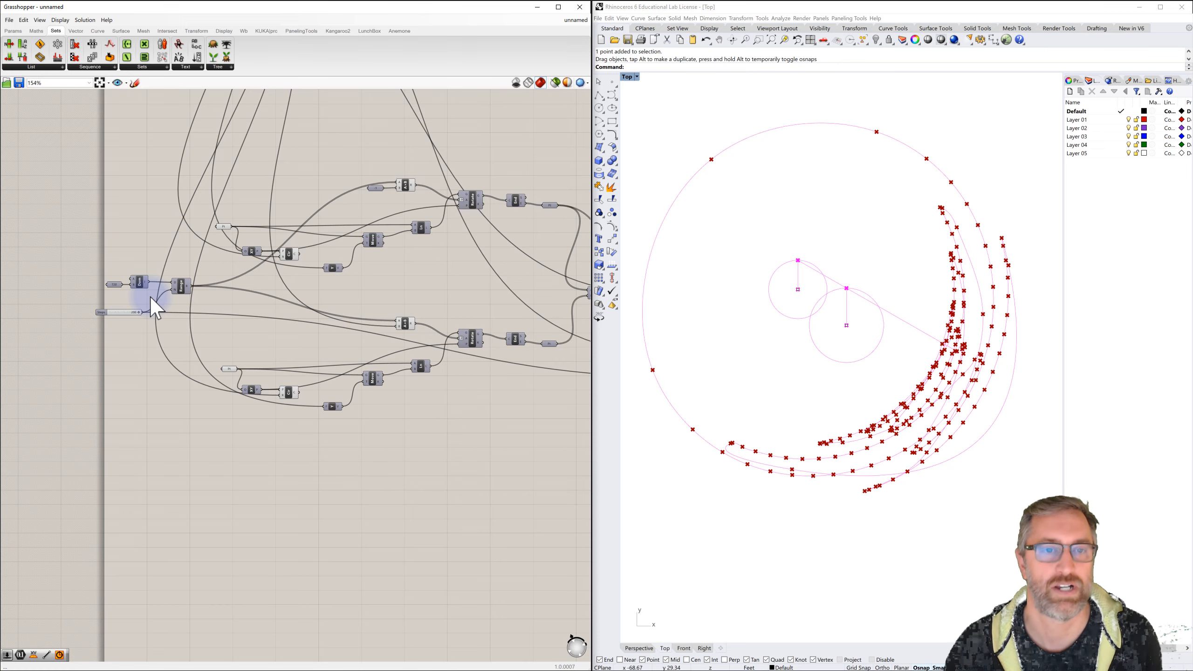
pyautogui.scroll(-3, 431, 283)
pyautogui.moveTo(452, 287); pyautogui.dragTo(222, 266, button='right')
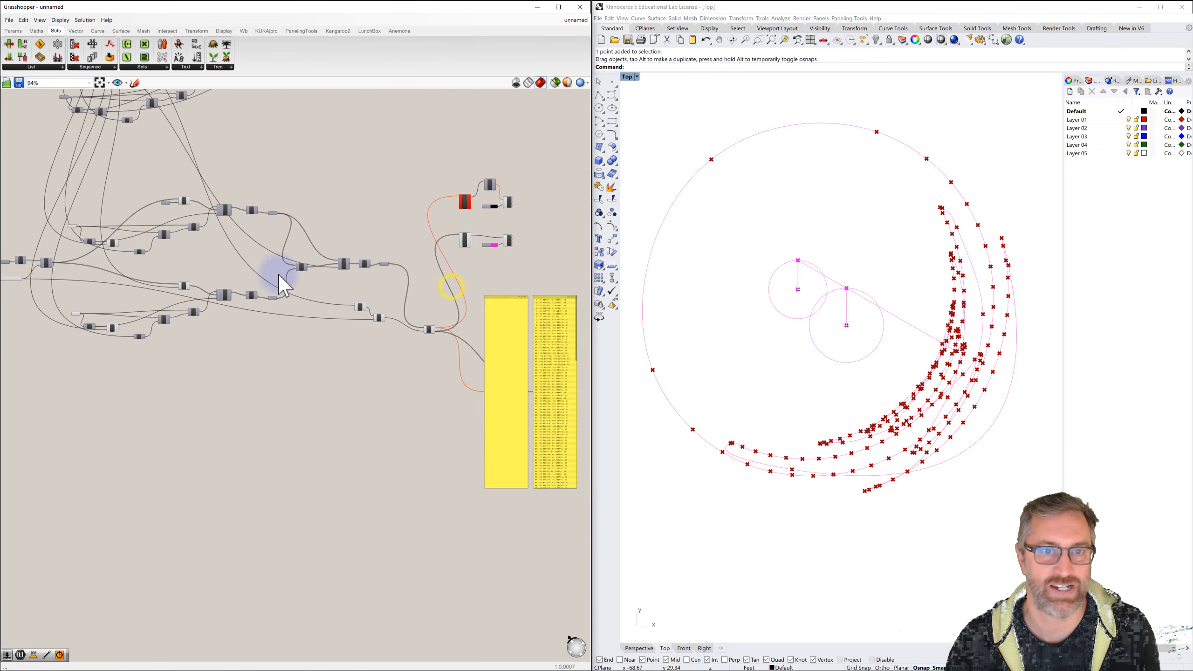
pyautogui.moveTo(398, 272); pyautogui.dragTo(319, 259, button='right')
pyautogui.scroll(5, 372, 317)
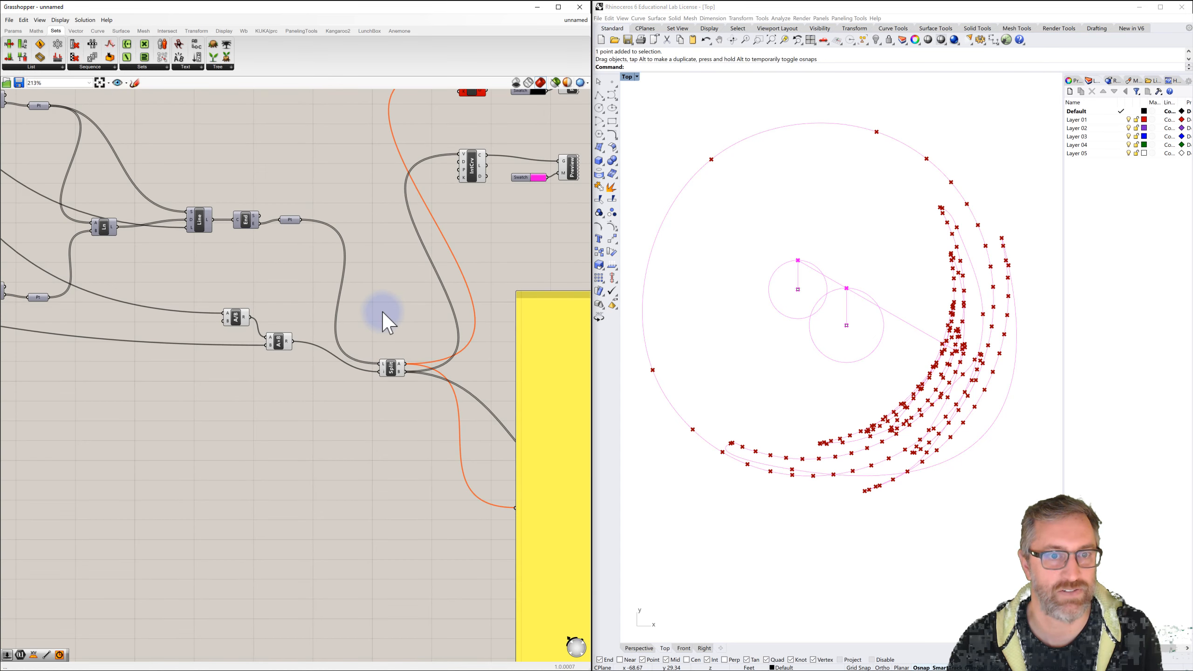
pyautogui.click(391, 374)
pyautogui.rightClick(391, 374)
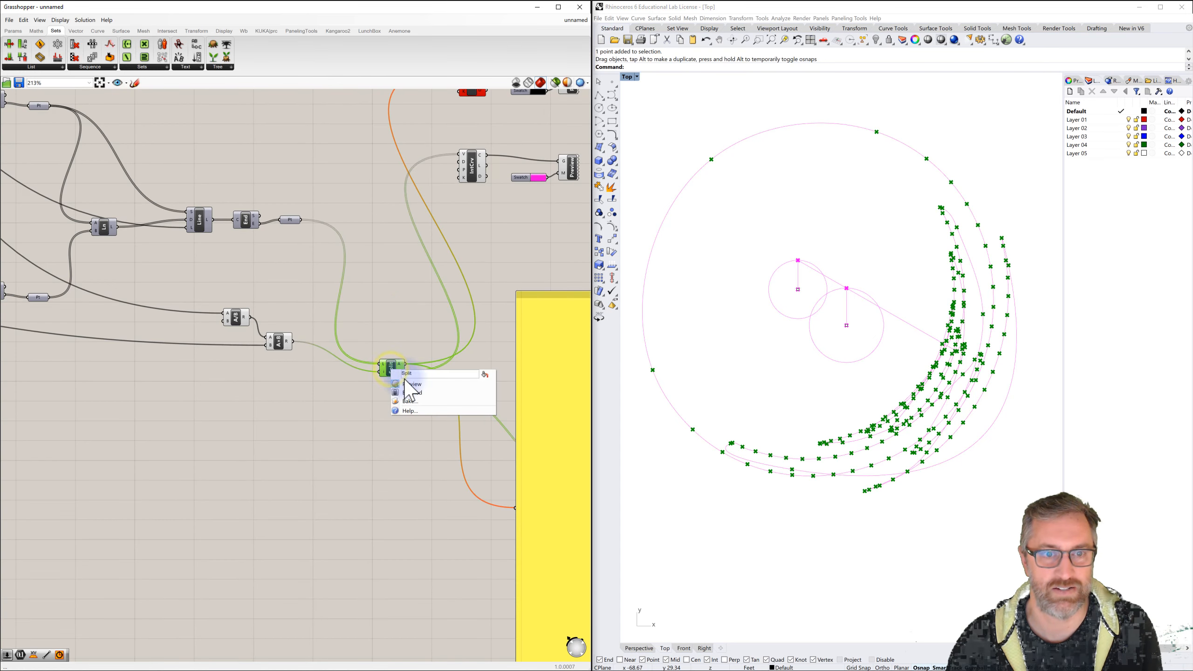
pyautogui.click(410, 385)
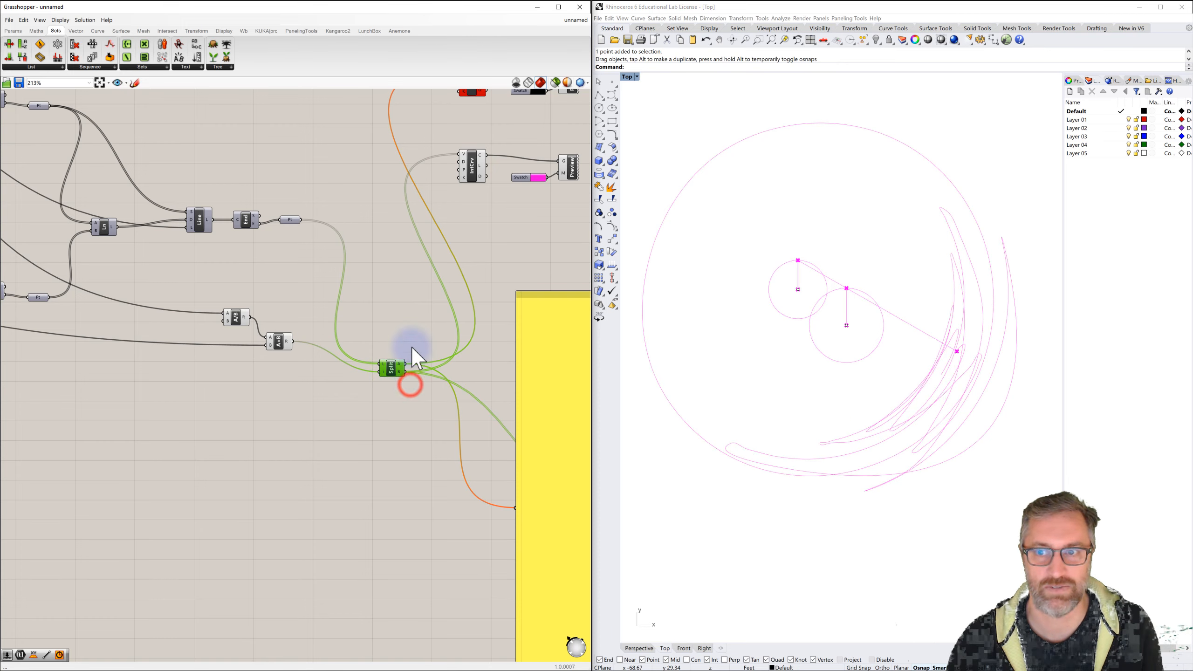
pyautogui.click(414, 293)
# Step: Sweep the Rotation Angle slider in the Inputs group up to 720 to draw the full traced curve
pyautogui.scroll(-3, 413, 292)
pyautogui.scroll(2, 449, 202)
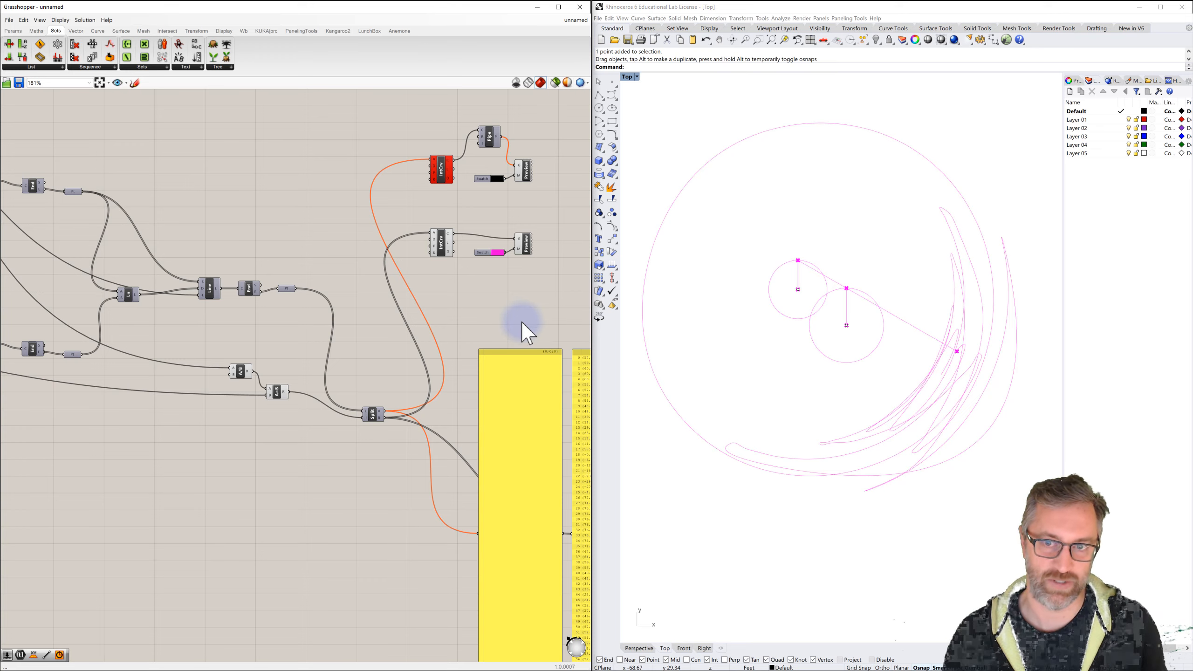
pyautogui.scroll(-8, 524, 315)
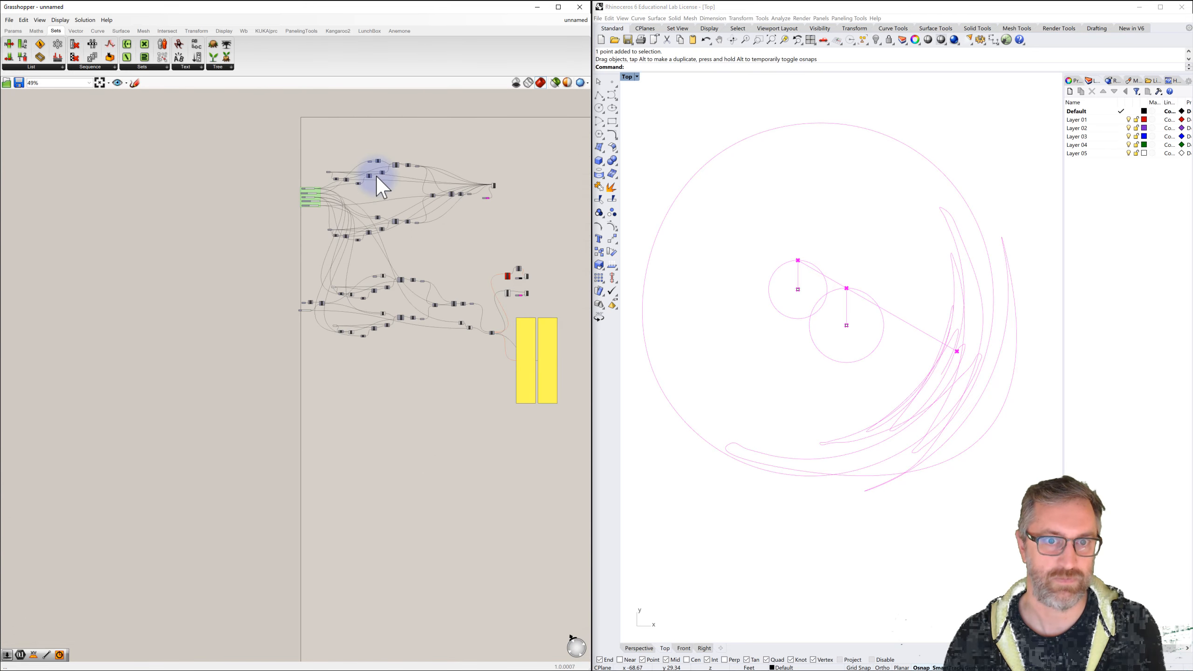
pyautogui.scroll(10, 267, 180)
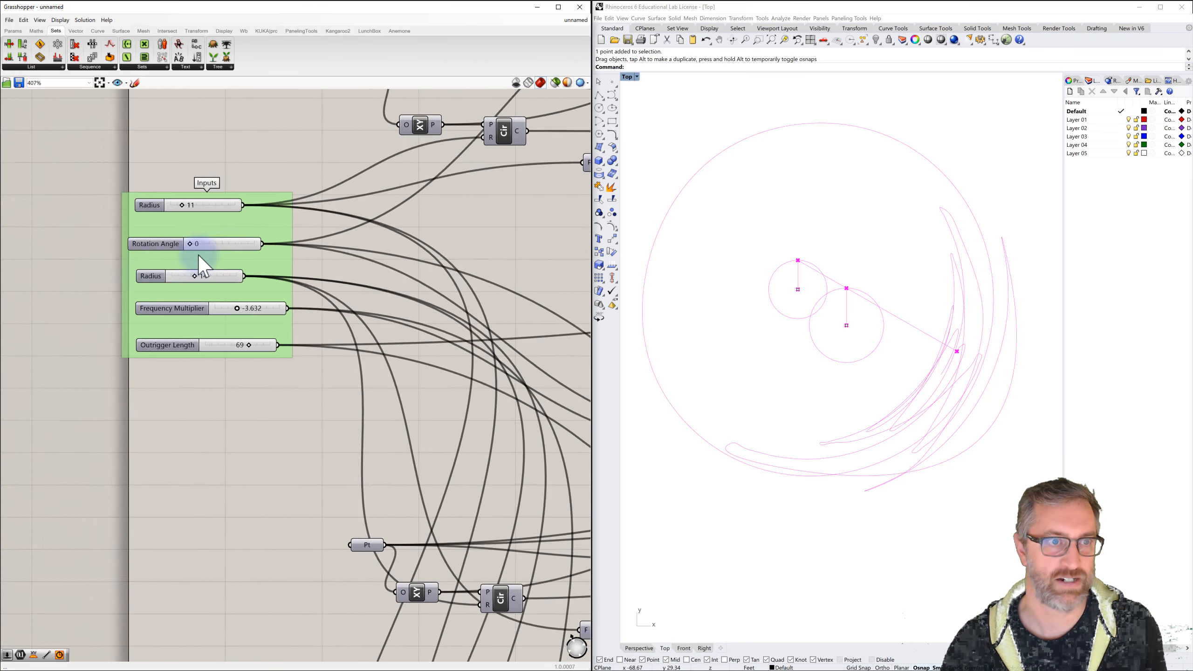
pyautogui.scroll(1, 198, 256)
pyautogui.moveTo(185, 240); pyautogui.dragTo(289, 213)
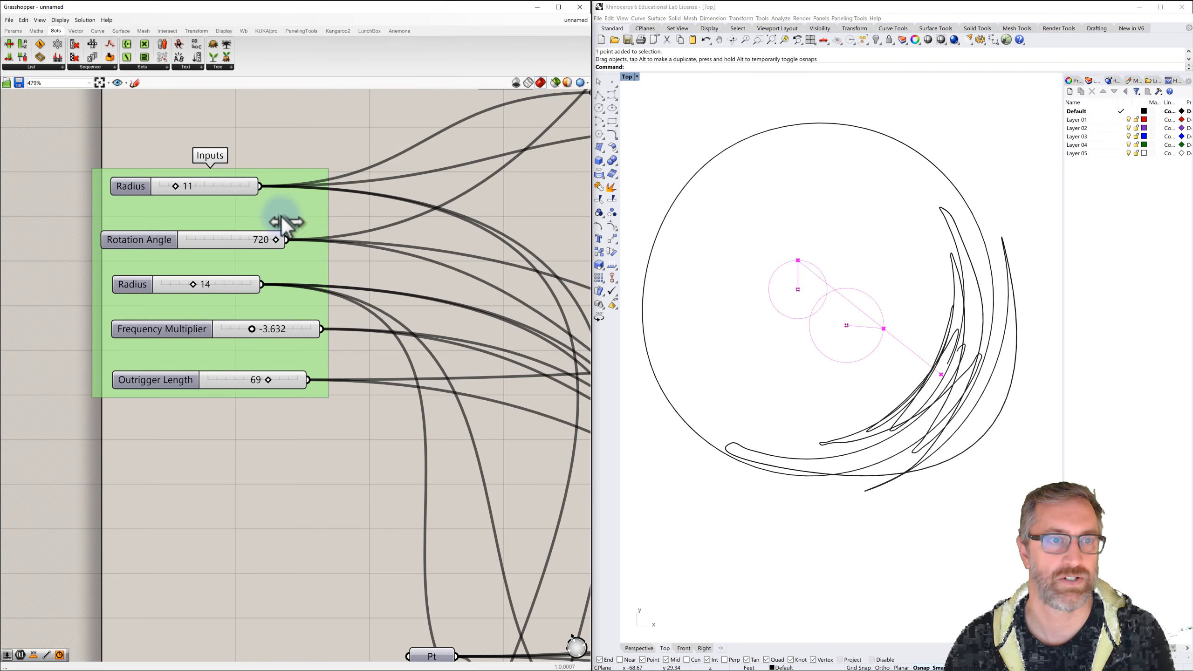
pyautogui.moveTo(282, 216); pyautogui.dragTo(310, 237)
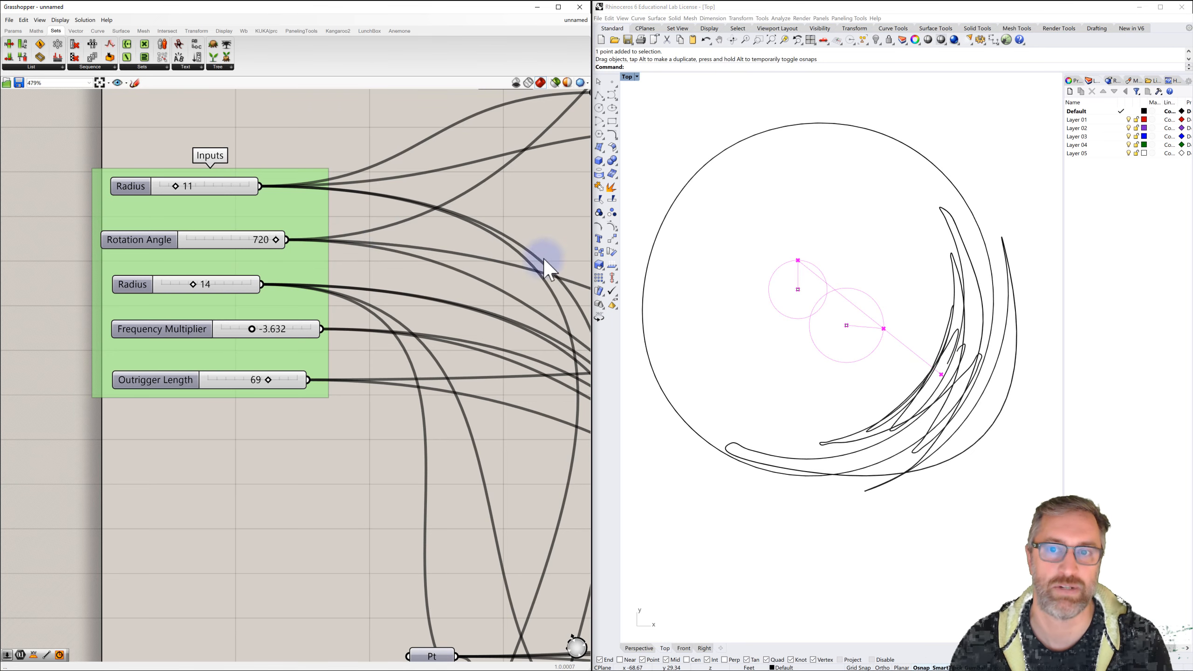
# Step: Move the smaller circle's centre point slightly up and left, and the larger circle's centre point up and right in the Top viewport
pyautogui.click(799, 290)
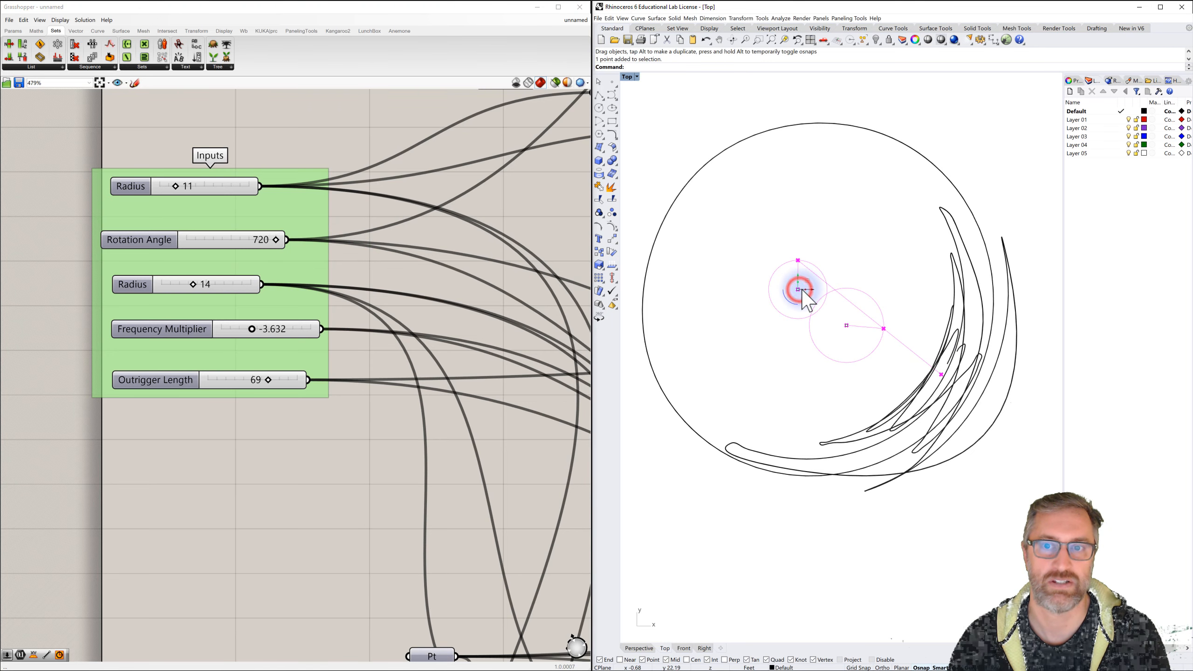
pyautogui.moveTo(798, 288); pyautogui.dragTo(788, 275)
pyautogui.click(870, 259)
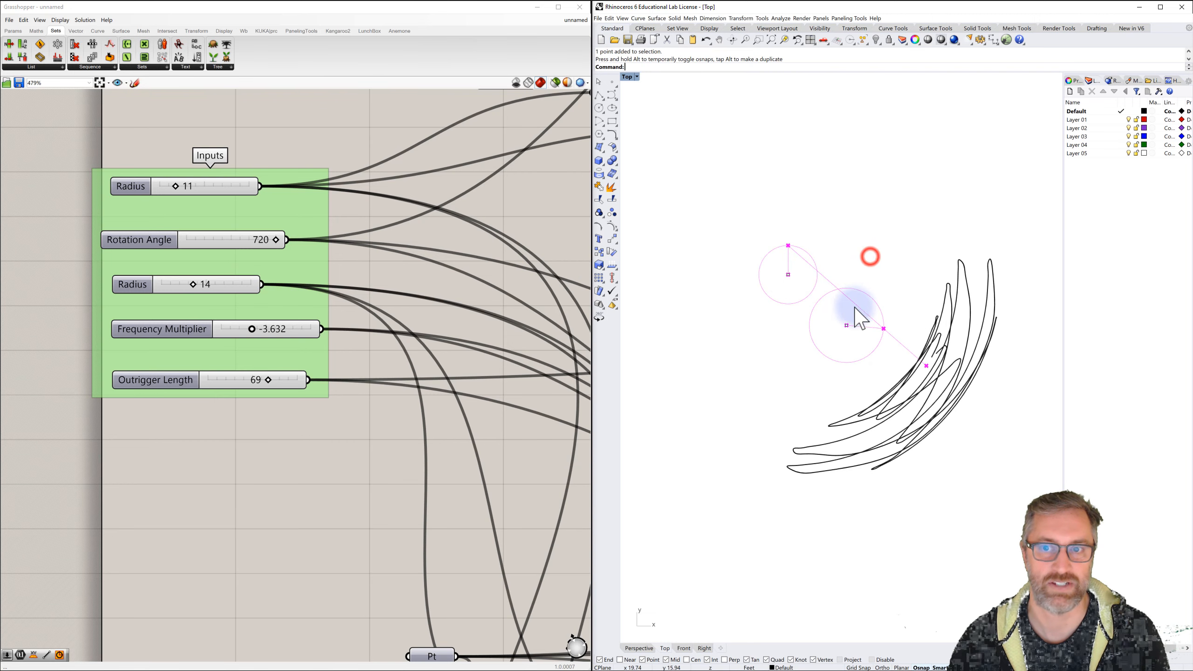
pyautogui.moveTo(845, 325); pyautogui.dragTo(878, 272)
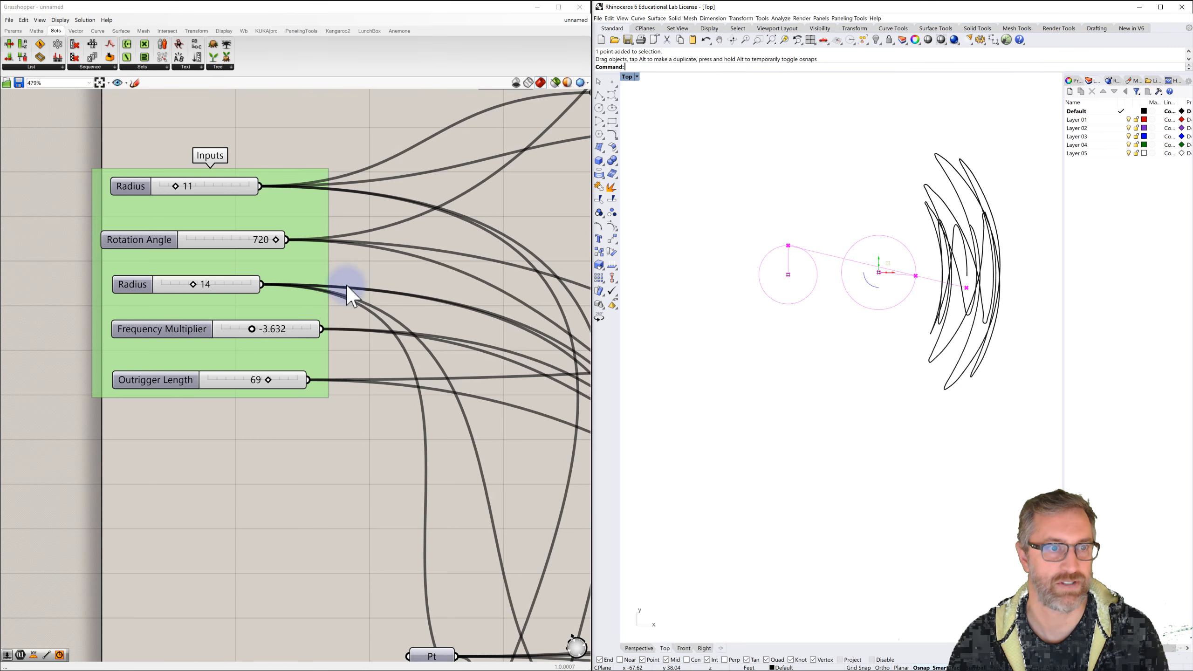
# Step: Set Outrigger Length to 76, Frequency Multiplier to -4.133, the second Radius to 17, Rotation Angle to 543 and the first Radius to 22
pyautogui.moveTo(272, 383)
pyautogui.mouseDown()
pyautogui.moveTo(291, 379)
pyautogui.moveTo(276, 383)
pyautogui.mouseUp()
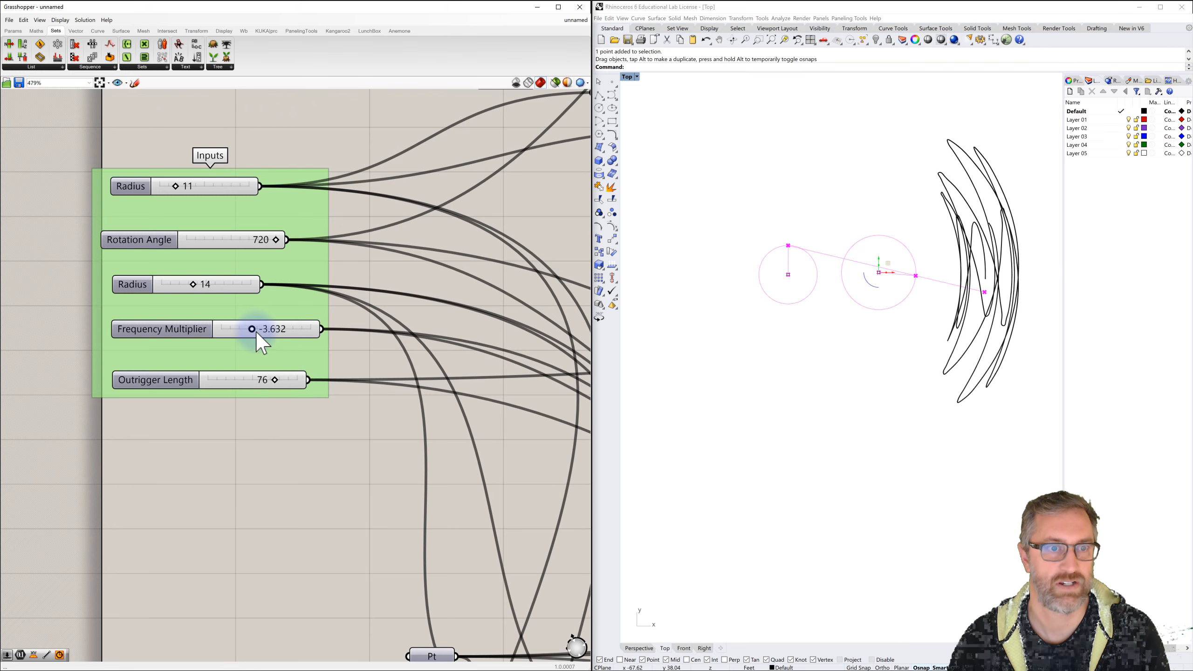
pyautogui.moveTo(259, 329)
pyautogui.mouseDown()
pyautogui.moveTo(279, 328)
pyautogui.moveTo(245, 334)
pyautogui.mouseUp()
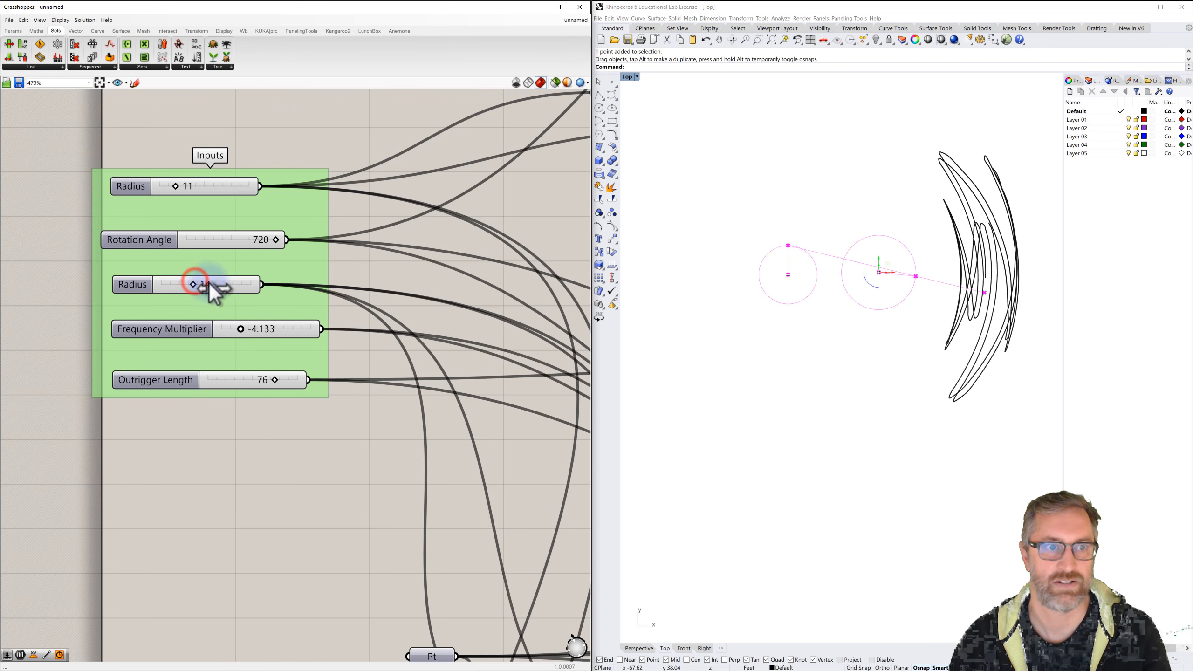
pyautogui.moveTo(208, 282); pyautogui.dragTo(212, 284)
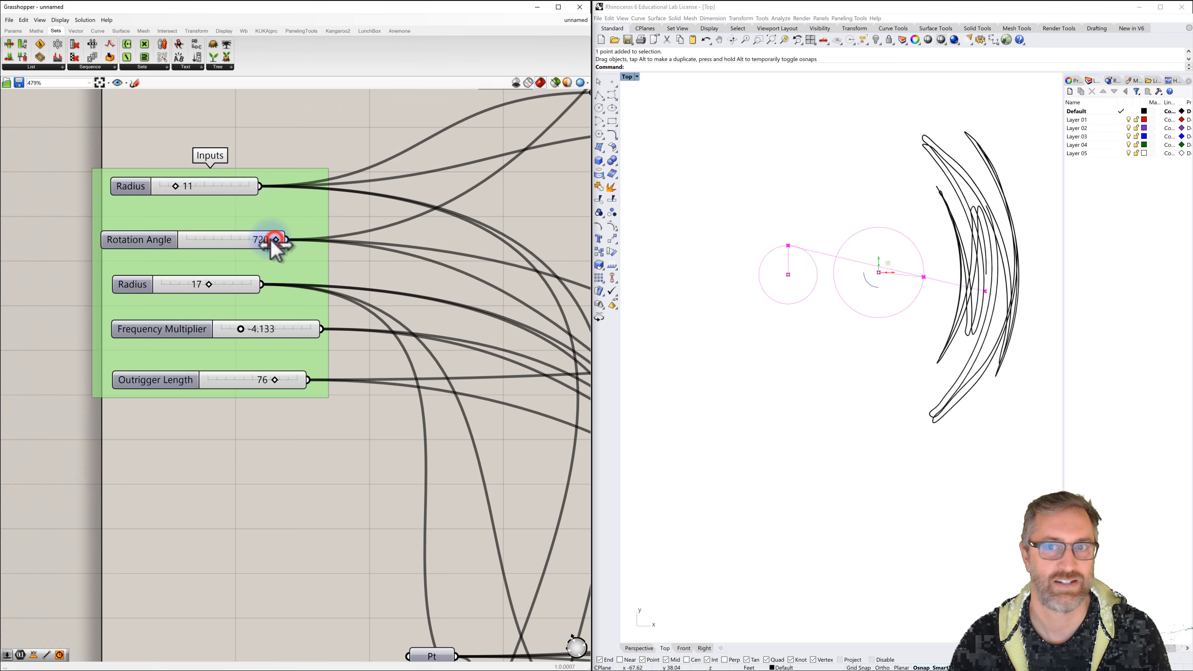
pyautogui.moveTo(275, 239); pyautogui.dragTo(253, 244)
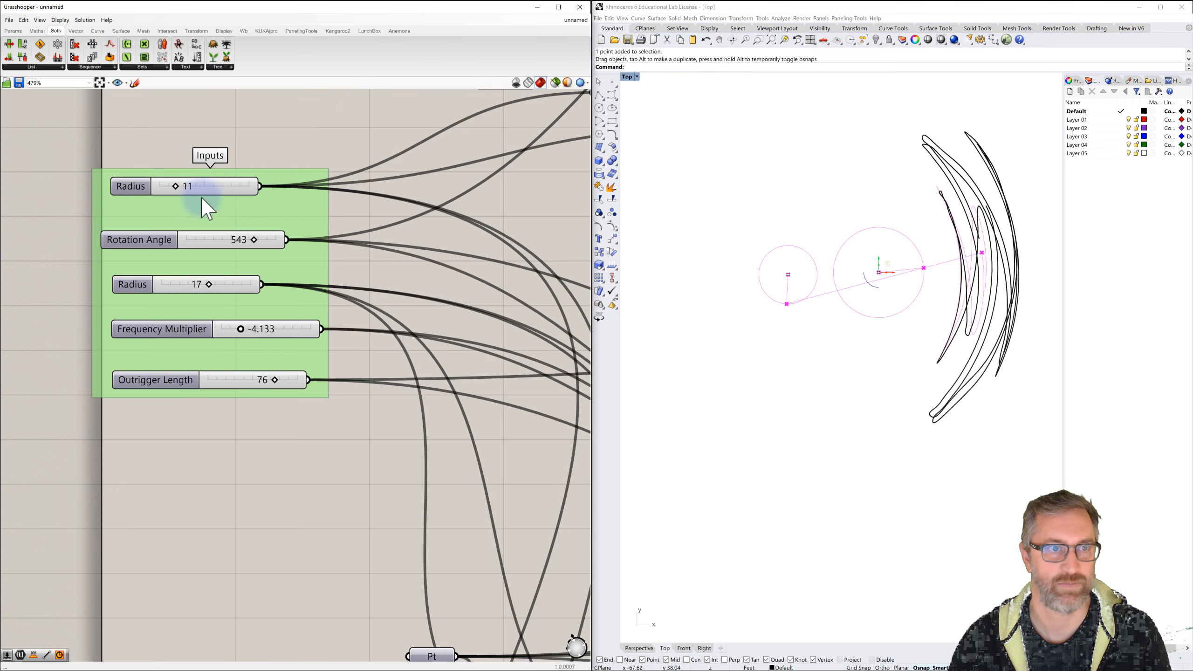
pyautogui.moveTo(182, 186); pyautogui.dragTo(235, 205)
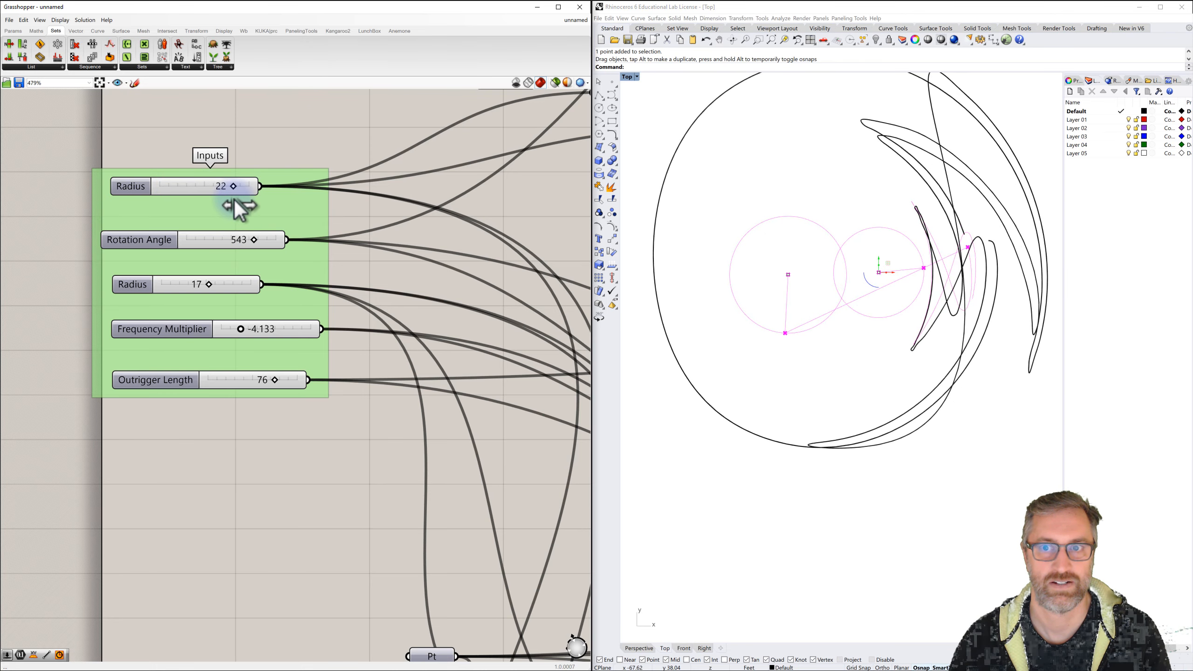
# Step: Review the whole traced curve in the Top viewport and the complete Grasshopper definition
pyautogui.scroll(-3, 798, 383)
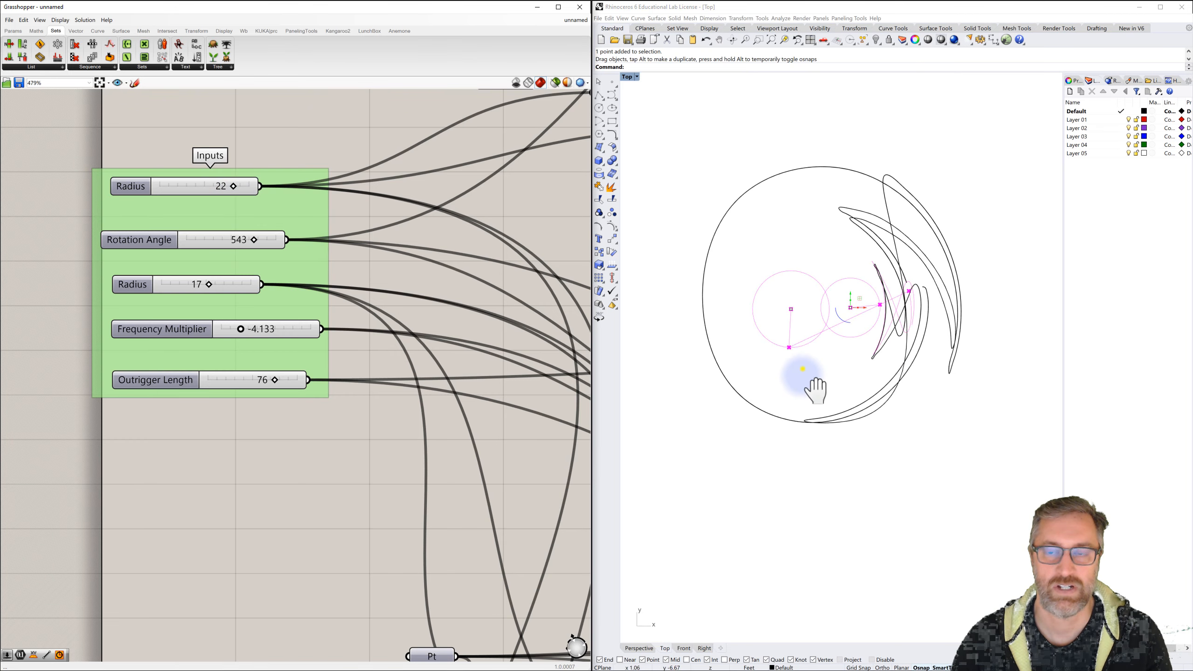
pyautogui.scroll(3, 806, 396)
pyautogui.moveTo(806, 359); pyautogui.dragTo(810, 370, button='right')
pyautogui.click(812, 422)
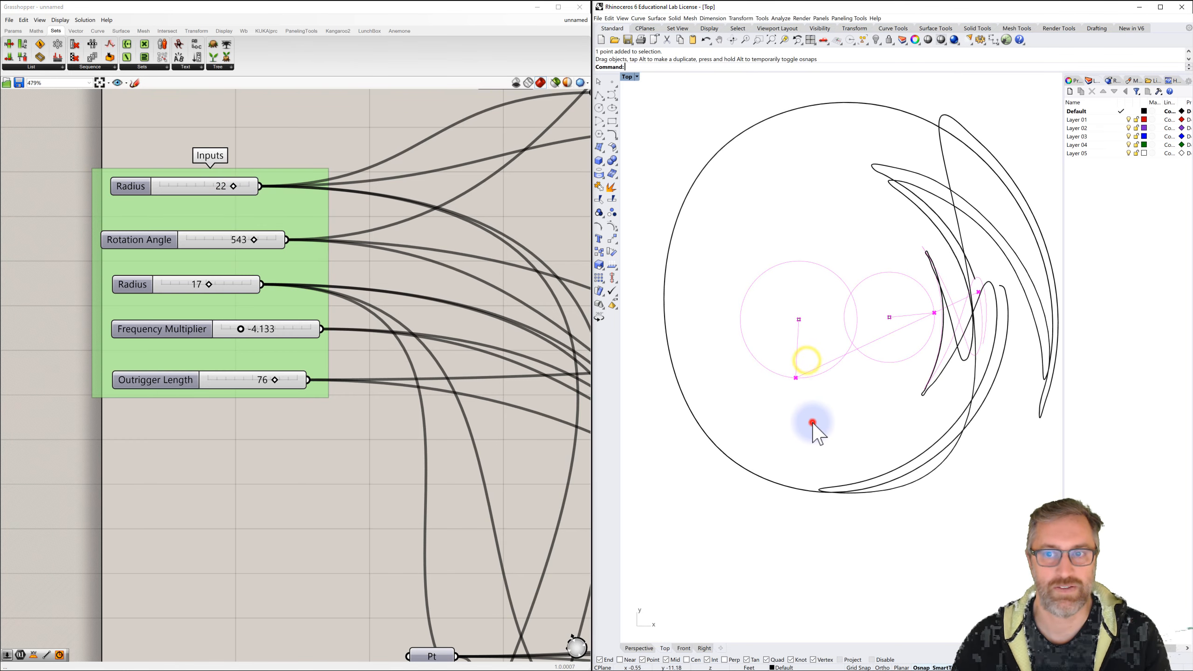
pyautogui.moveTo(829, 415)
pyautogui.mouseDown(button='right')
pyautogui.moveTo(806, 427)
pyautogui.moveTo(832, 423)
pyautogui.mouseUp(button='right')
pyautogui.scroll(-2, 816, 426)
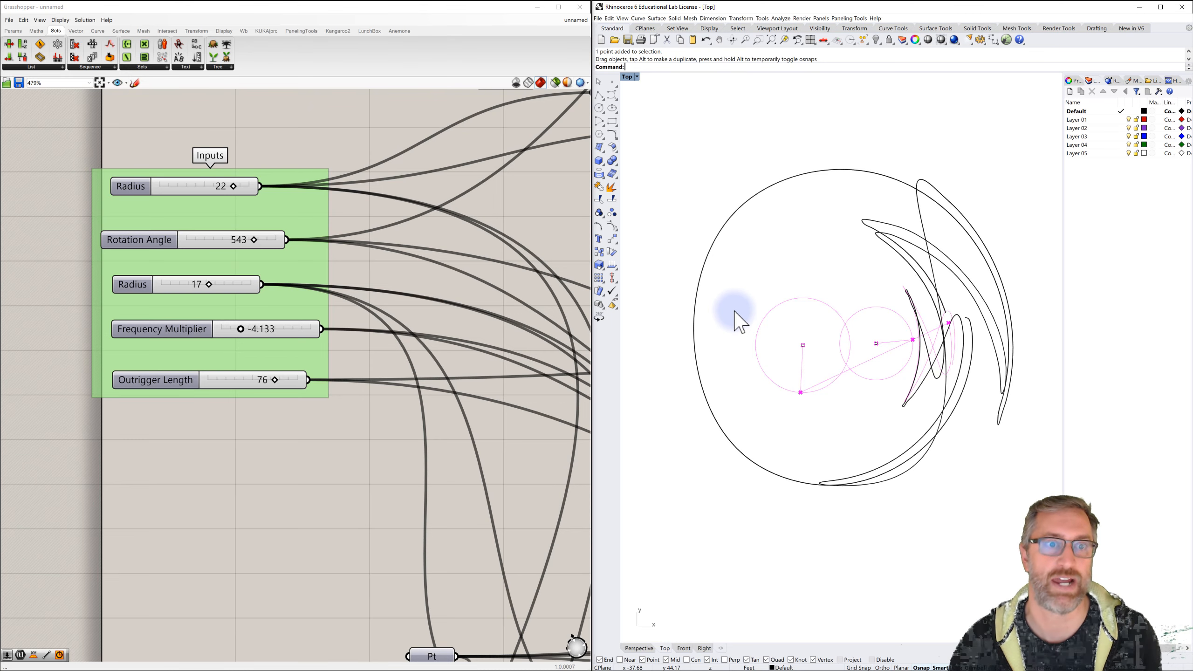
pyautogui.scroll(-4, 450, 332)
pyautogui.scroll(-2, 449, 332)
pyautogui.moveTo(455, 330); pyautogui.dragTo(228, 267, button='right')
pyautogui.scroll(-3, 311, 296)
pyautogui.moveTo(334, 301); pyautogui.dragTo(281, 286, button='right')
pyautogui.scroll(-1, 213, 266)
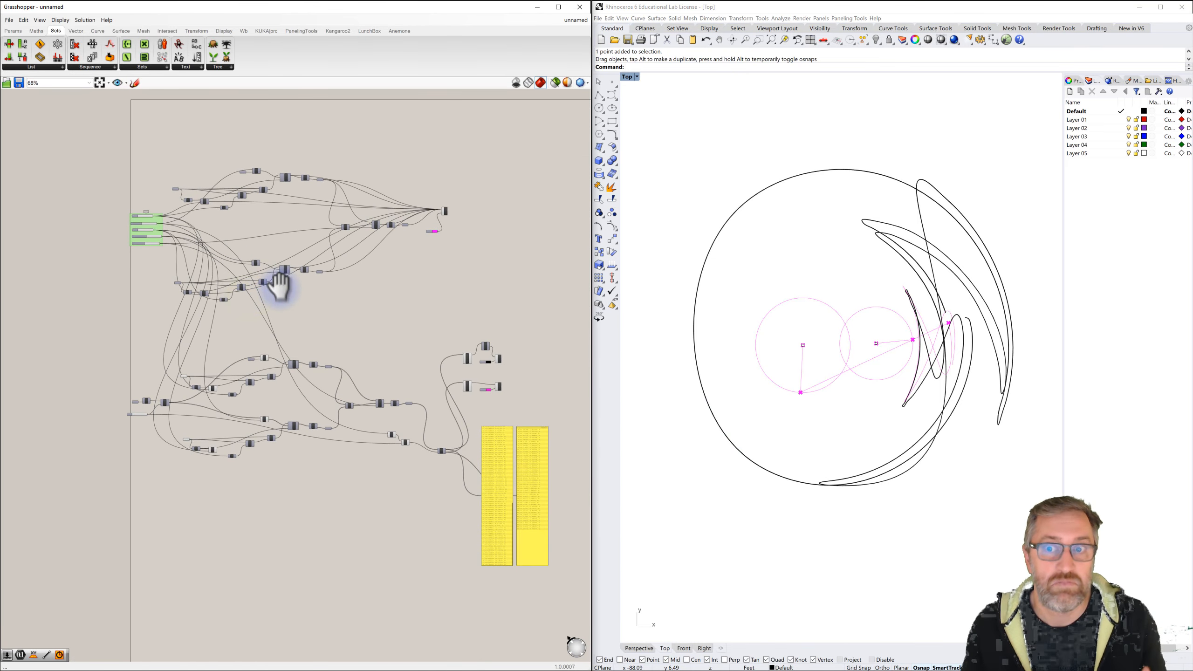